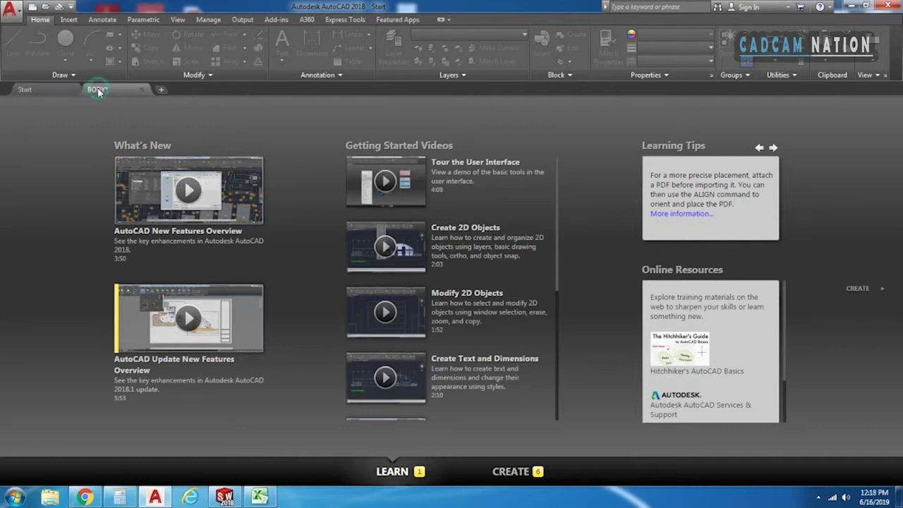
- Open the BODY drawing and examine the dimensions in its top, right side and front views
left_click(97, 89)
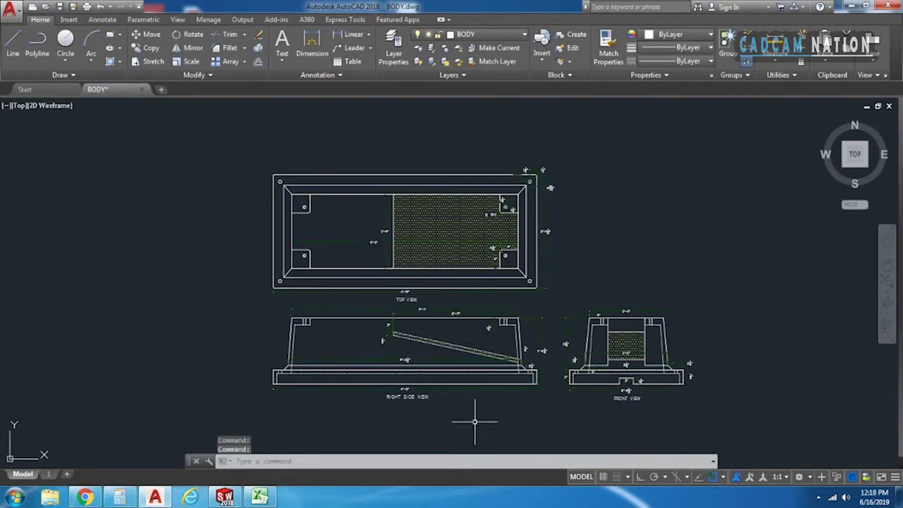
scroll(374, 247, "up", 6)
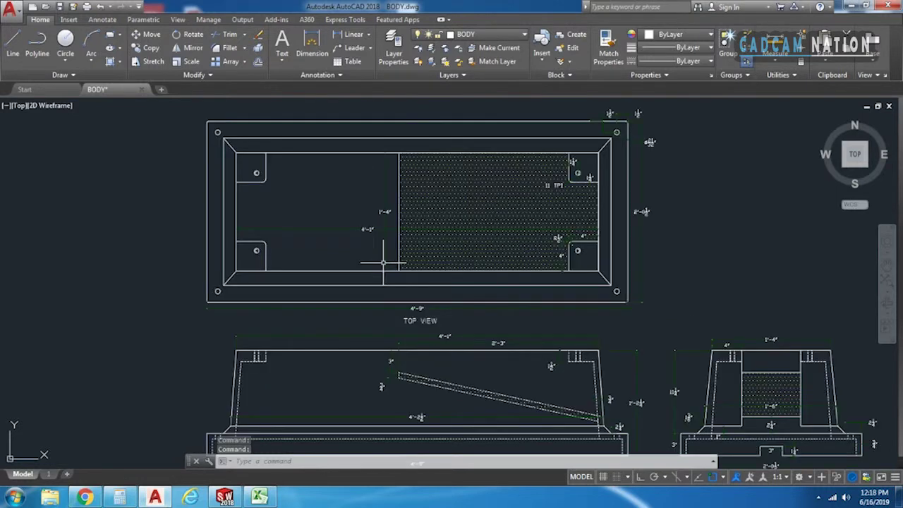
middle_click_drag(519, 341, 445, 252)
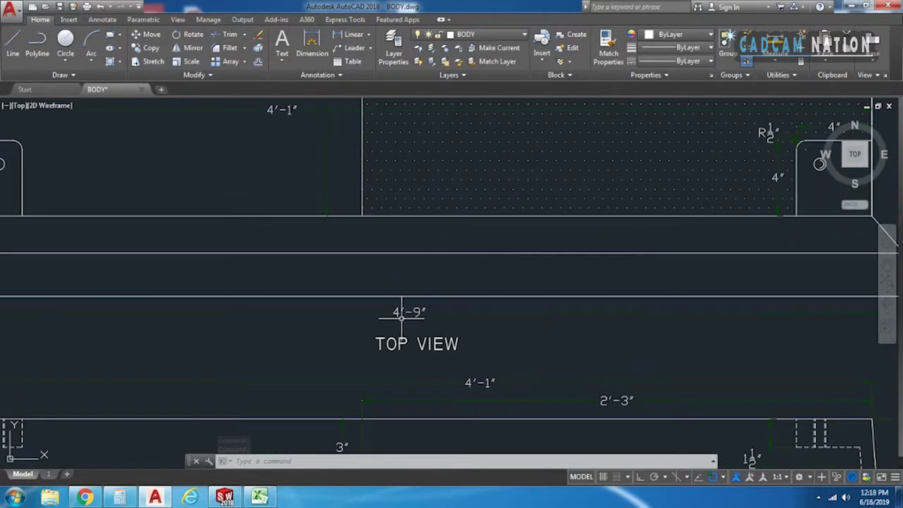
scroll(423, 302, "down", 4)
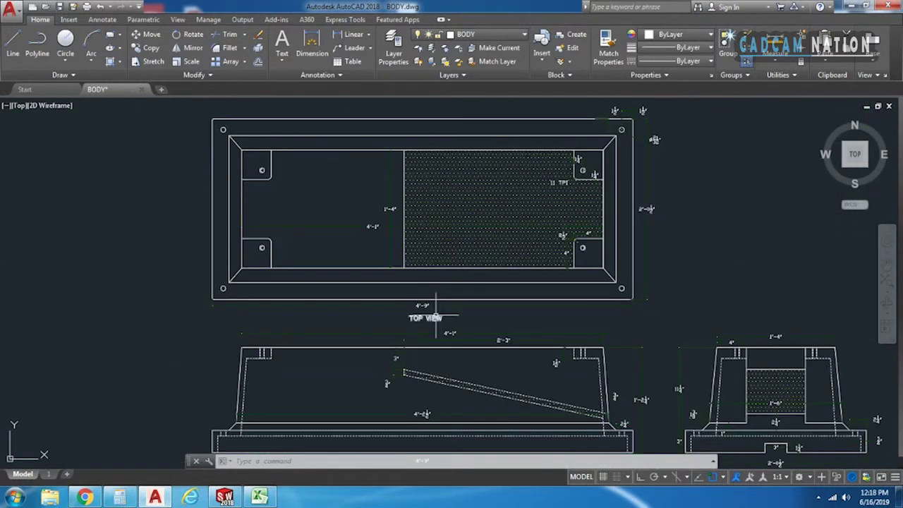
scroll(409, 302, "down", 3)
scroll(412, 318, "up", 3)
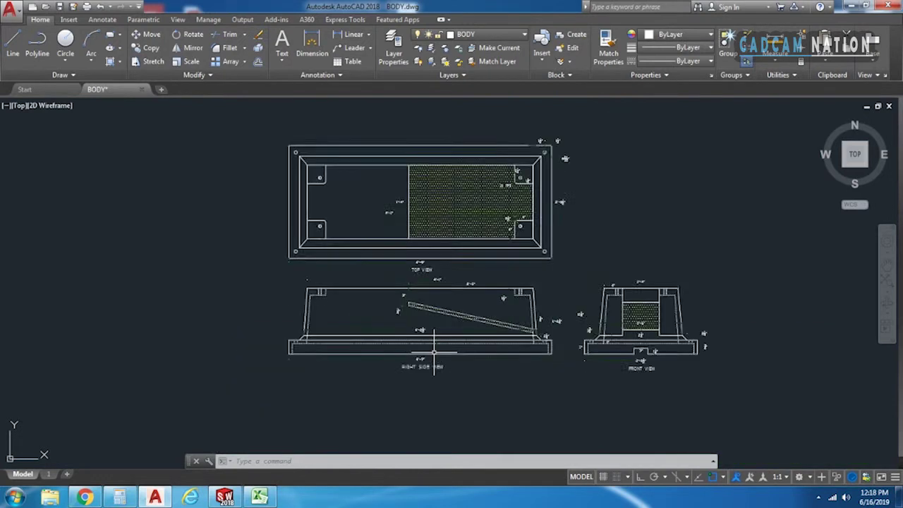
scroll(412, 318, "up", 5)
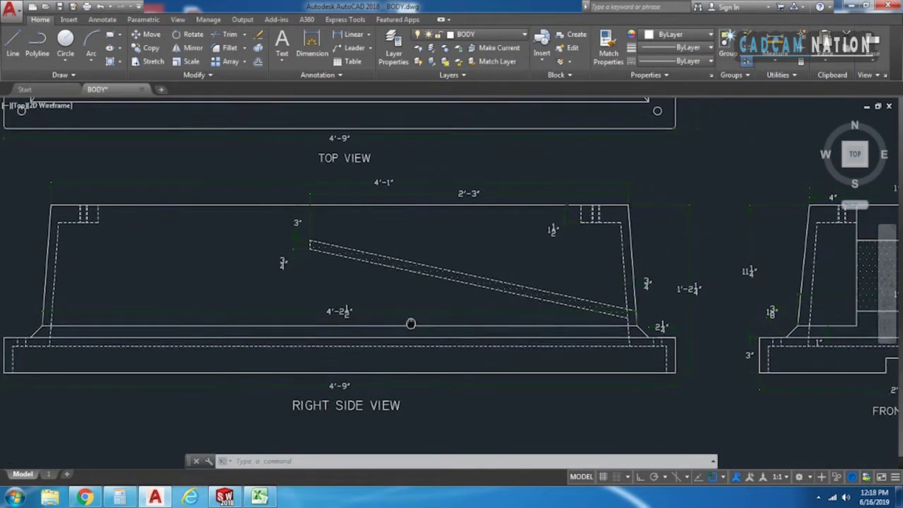
scroll(368, 322, "down", 5)
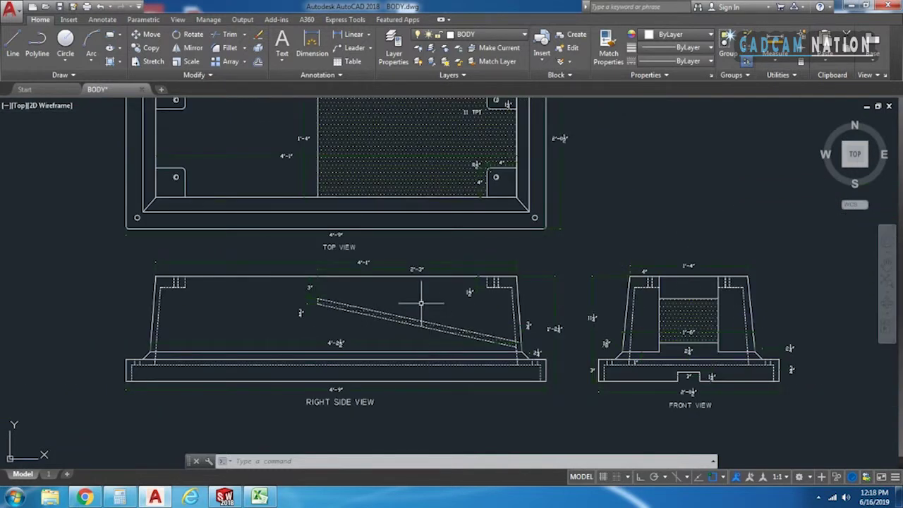
- Modify the Standard dimension style to use the Fractional unit format for linear dimensions and set it current
type("d")
key("Return")
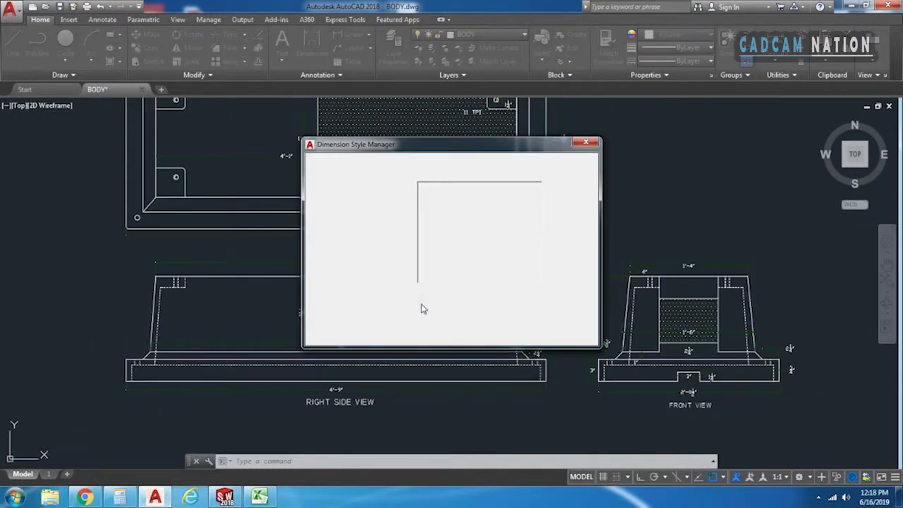
left_click(567, 223)
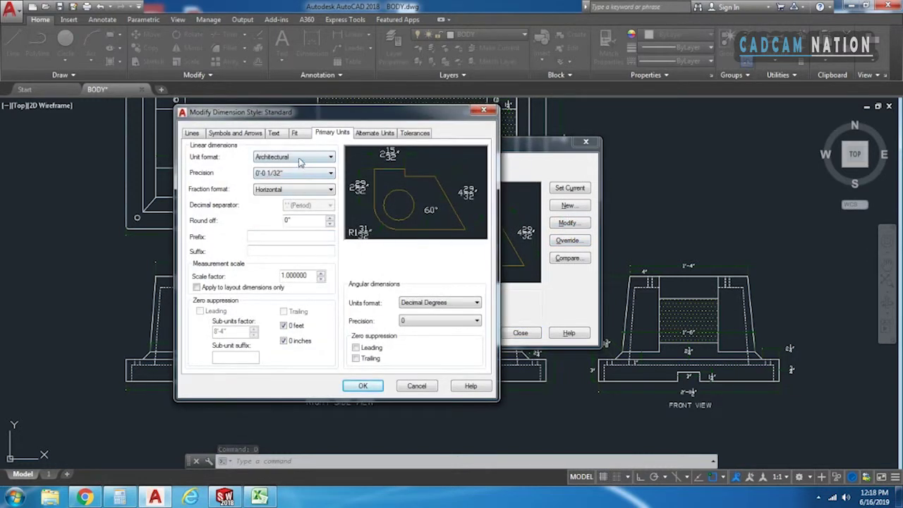
left_click(301, 159)
left_click(288, 196)
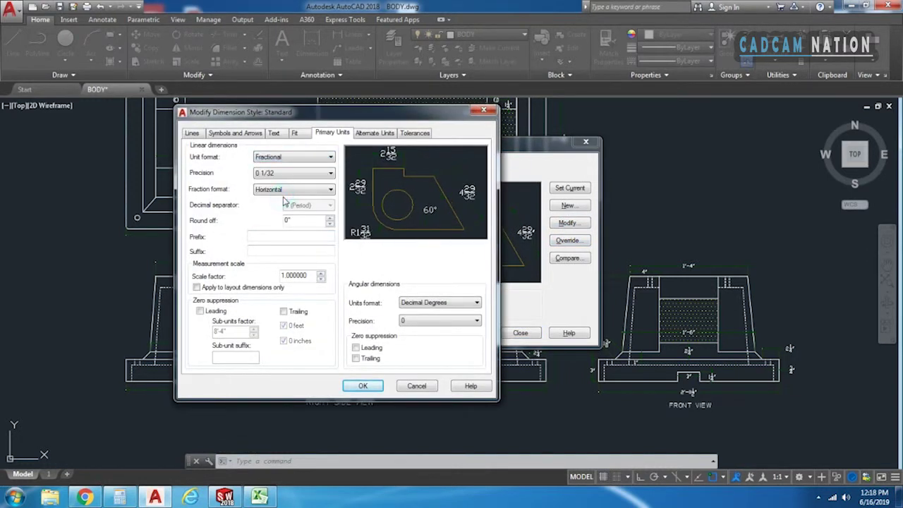
left_click(362, 386)
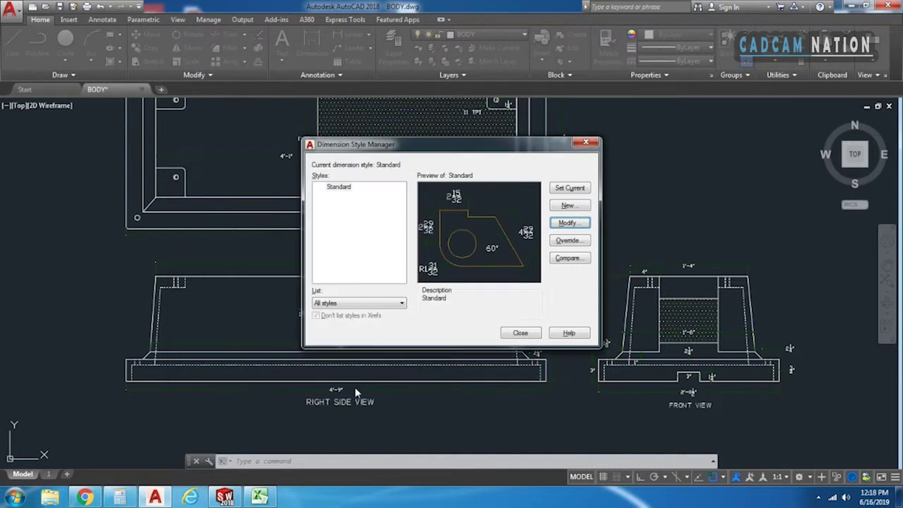
left_click(577, 188)
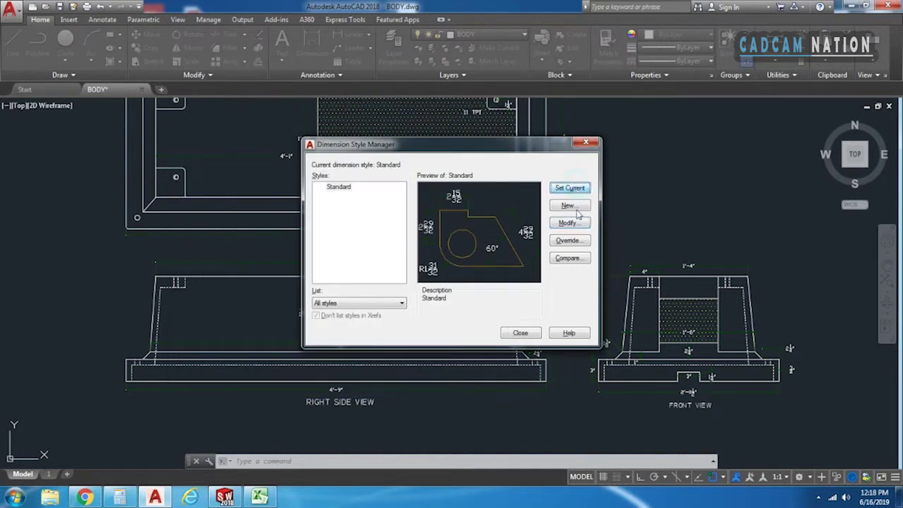
left_click(520, 333)
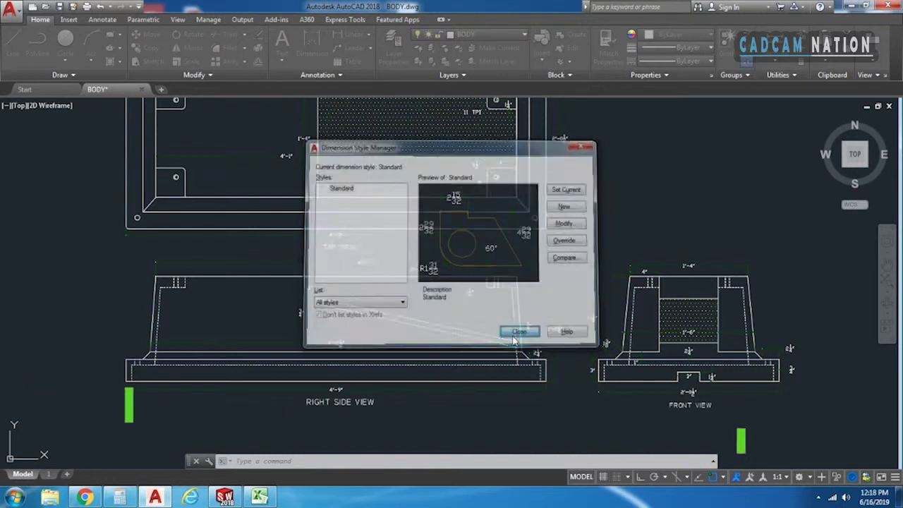
- Examine the body's dimensions in the right side, front and top views with the updated dimension style
scroll(325, 406, "up", 4)
scroll(370, 391, "down", 3)
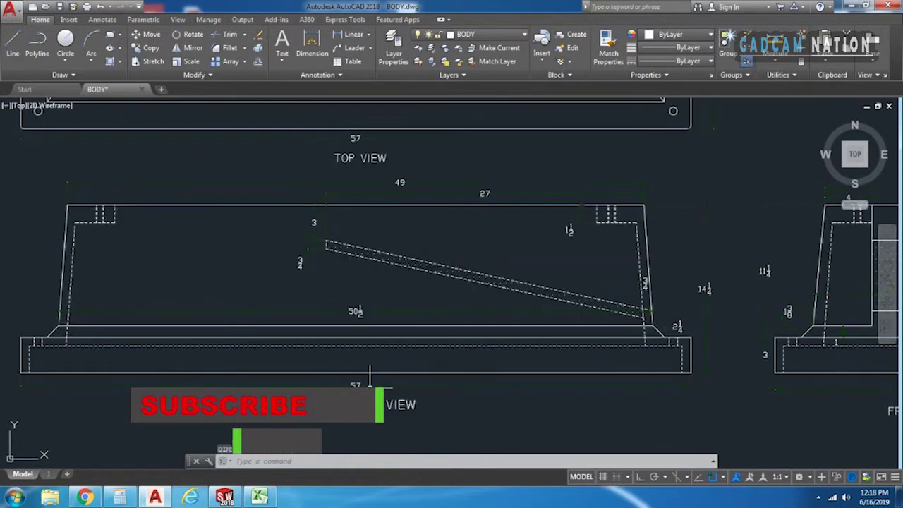
middle_click_drag(373, 379, 390, 402)
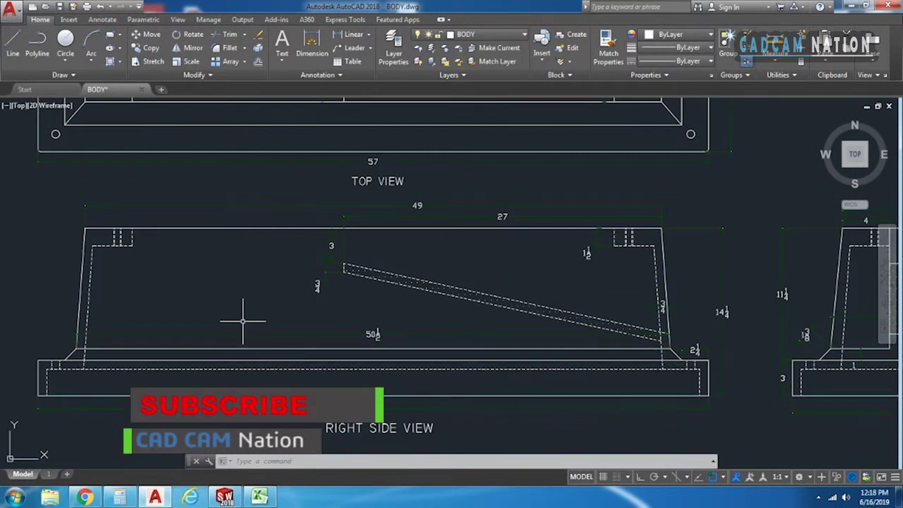
scroll(273, 331, "down", 2)
scroll(493, 341, "down", 2)
scroll(783, 350, "up", 4)
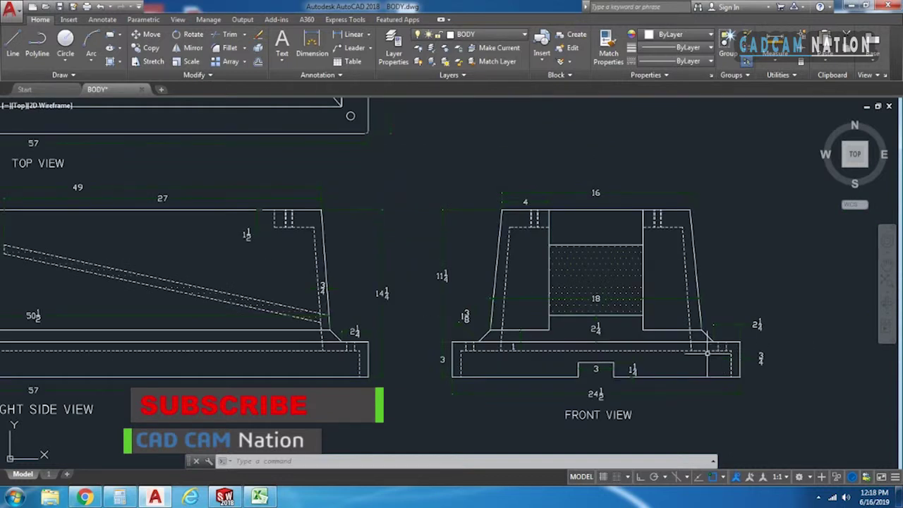
scroll(688, 339, "down", 4)
scroll(552, 317, "up", 2)
scroll(551, 329, "up", 2)
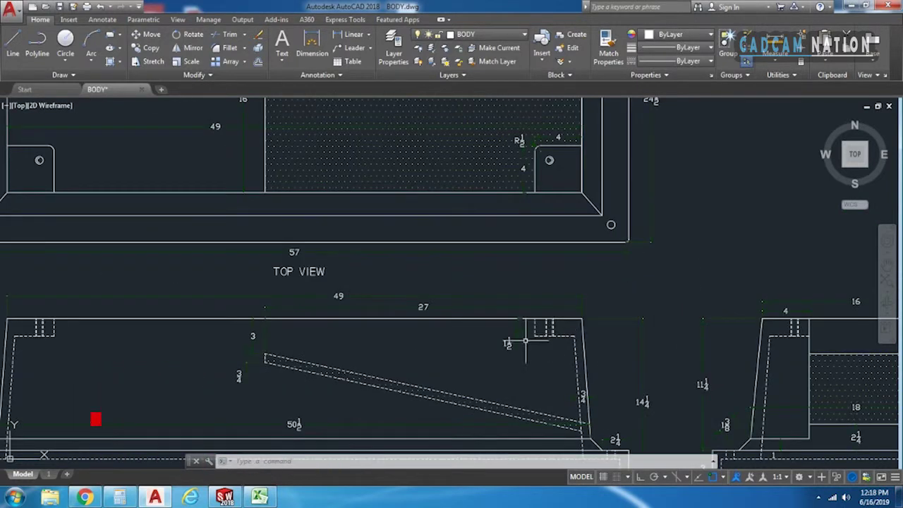
scroll(395, 269, "down", 2)
middle_click_drag(380, 267, 368, 360)
scroll(272, 254, "up", 2)
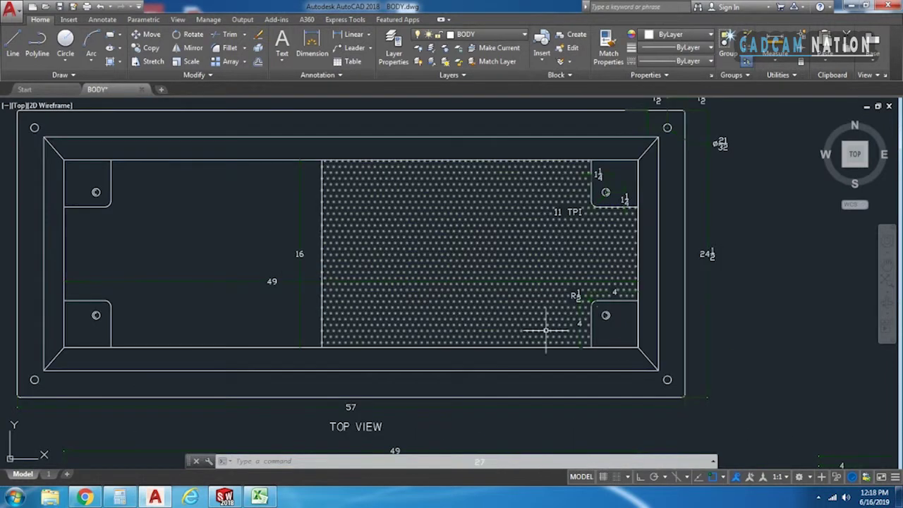
scroll(520, 182, "down", 3)
mouse_move(478, 309)
middle_mouse_down()
mouse_move(350, 329)
mouse_move(365, 338)
middle_mouse_up()
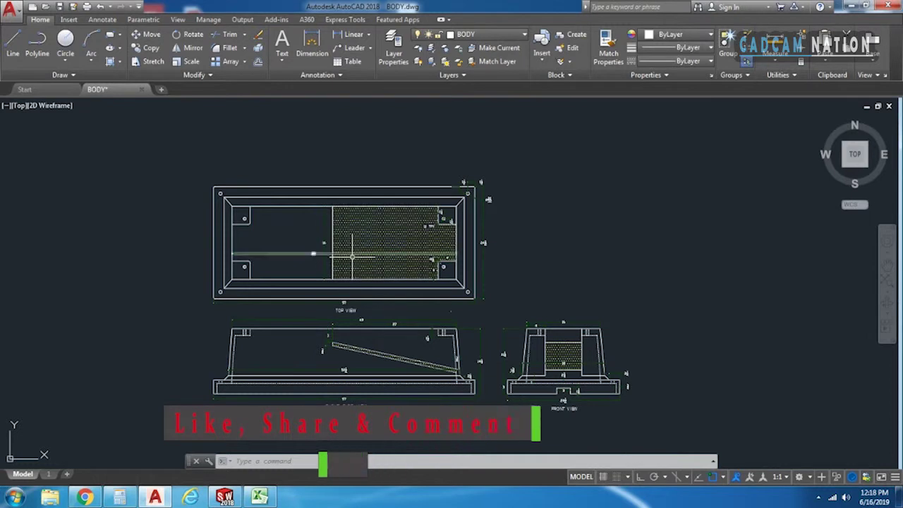
- Switch to SolidWorks and view the unit systems available for the empty part
left_click(233, 498)
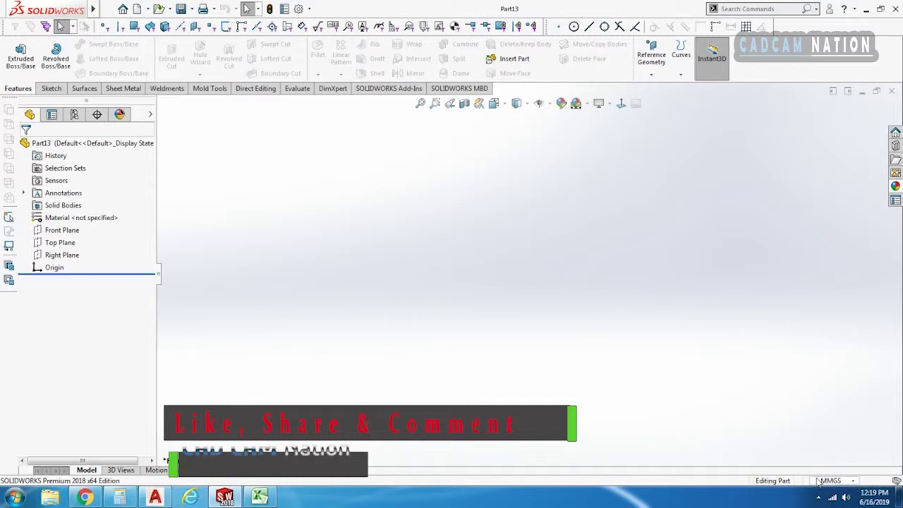
left_click(854, 480)
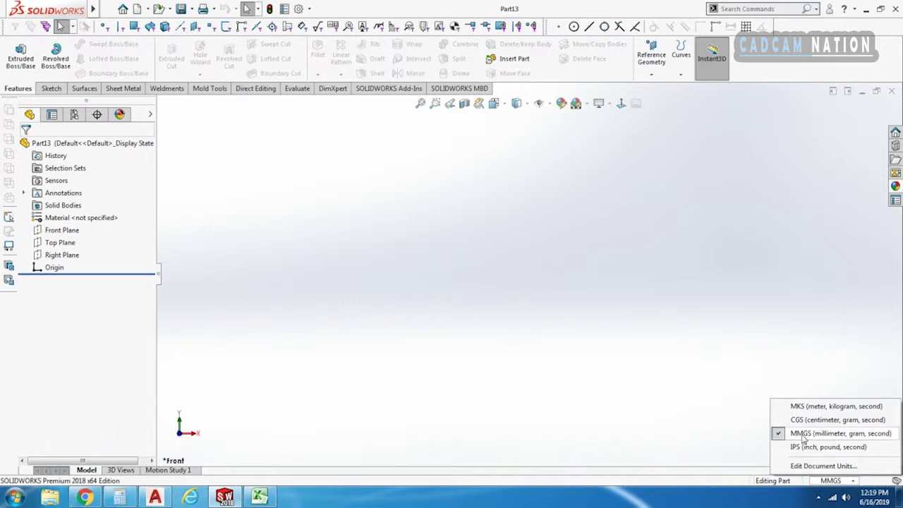
left_click(516, 379)
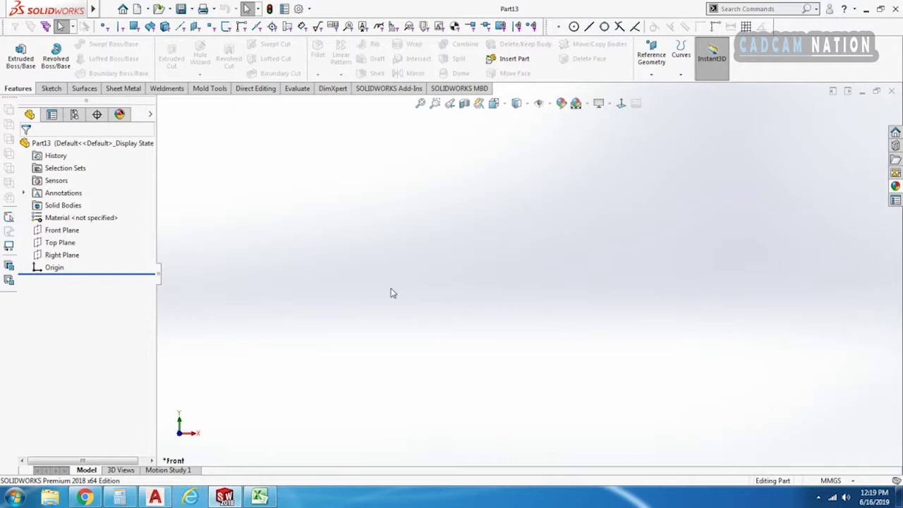
- Switch back to AutoCAD and examine the body's three views and the full parts sheet beside them
left_click(155, 498)
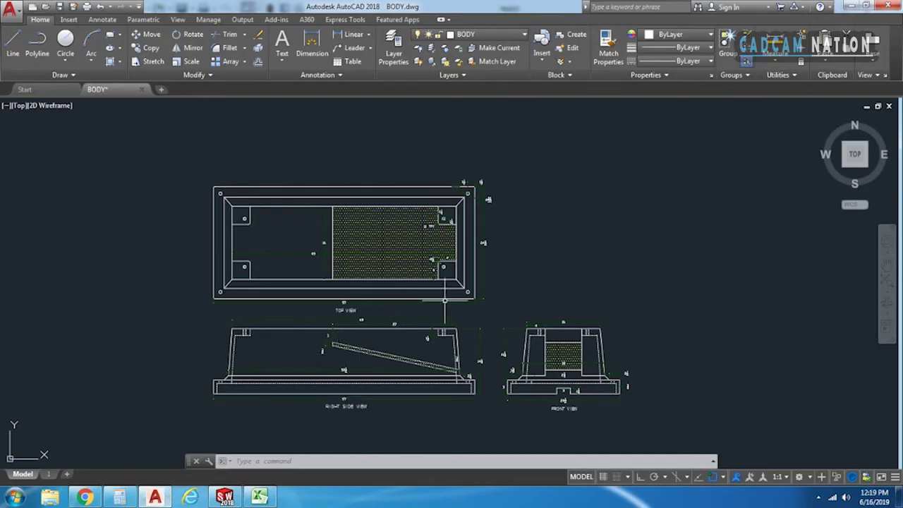
scroll(265, 265, "up", 2)
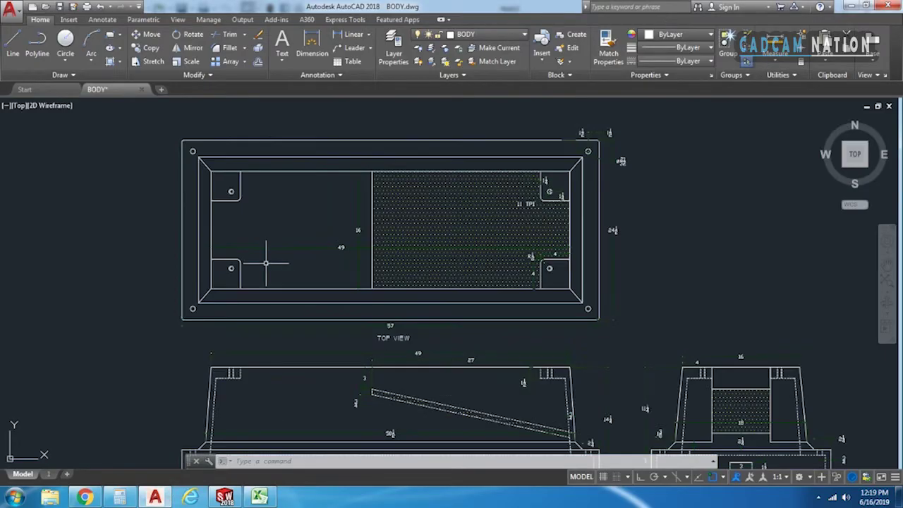
scroll(290, 310, "down", 2)
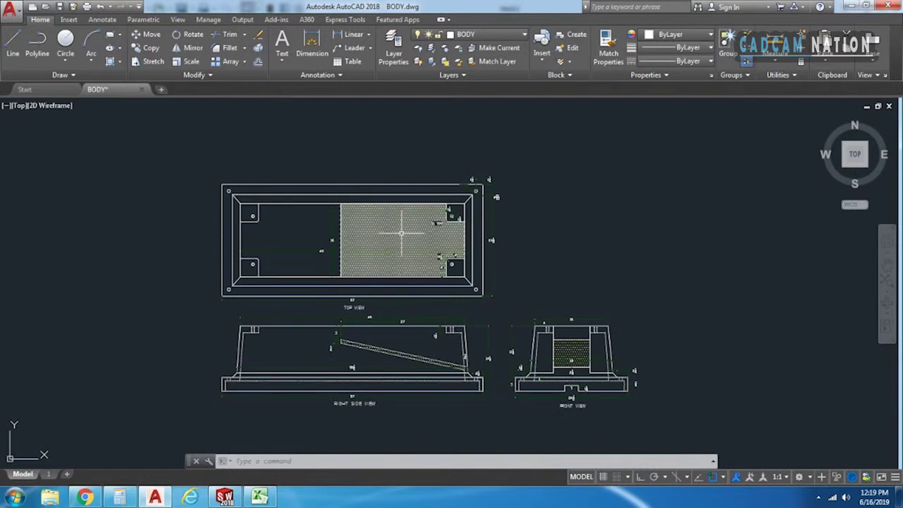
scroll(400, 219, "down", 2)
scroll(399, 219, "down", 6)
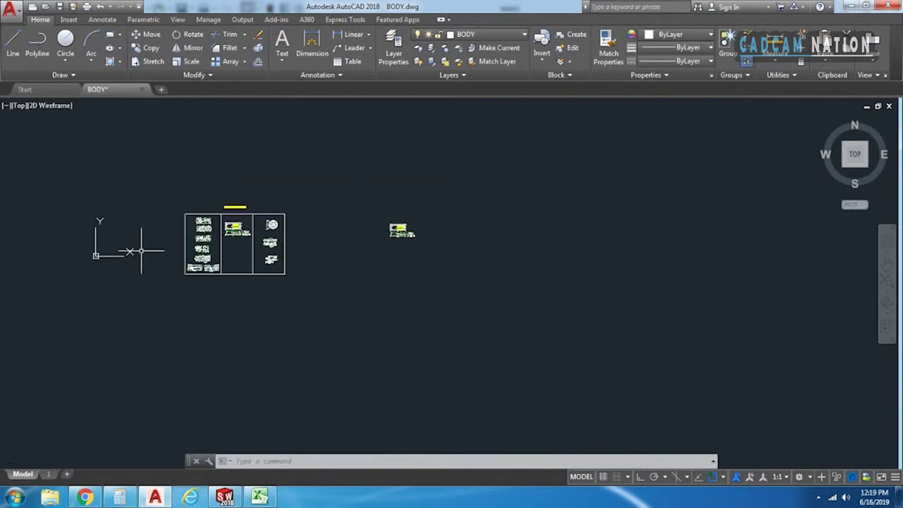
scroll(452, 230, "up", 7)
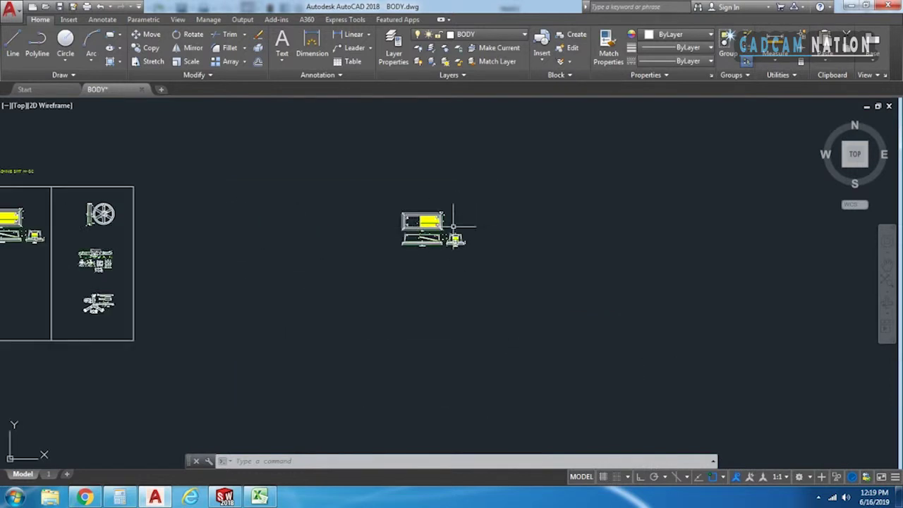
scroll(432, 268, "up", 5)
scroll(431, 269, "down", 2)
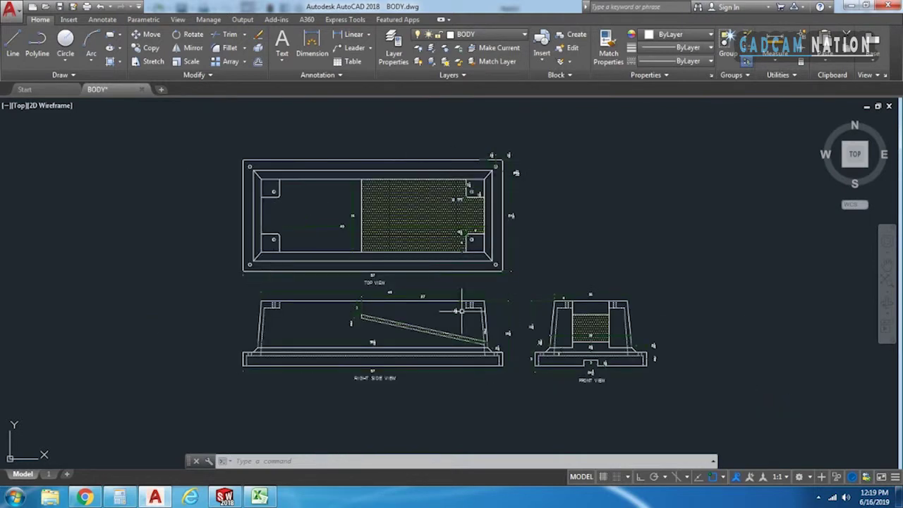
scroll(464, 308, "down", 8)
scroll(462, 310, "down", 2)
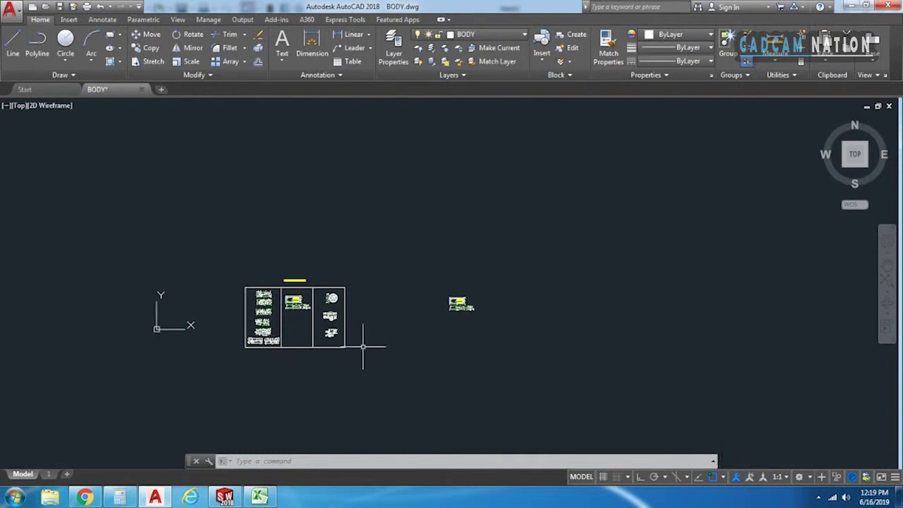
scroll(485, 307, "up", 5)
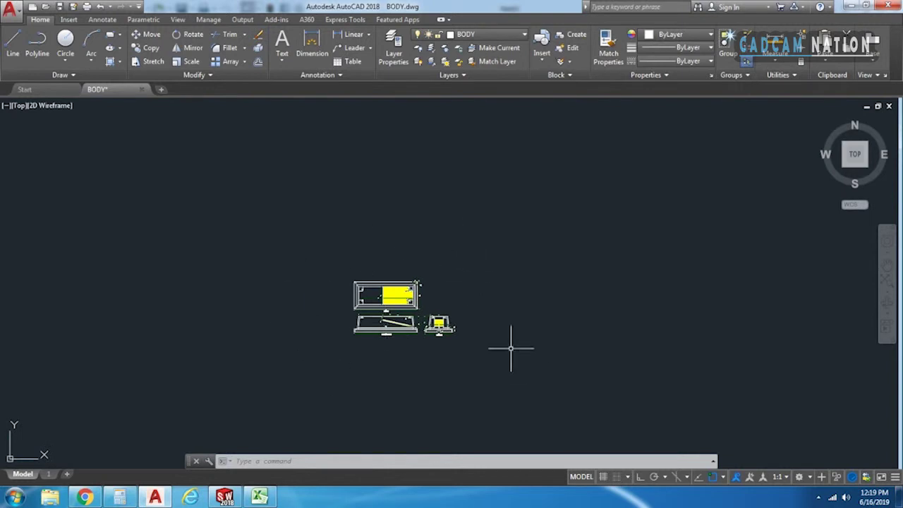
scroll(379, 351, "up", 2)
scroll(418, 351, "up", 2)
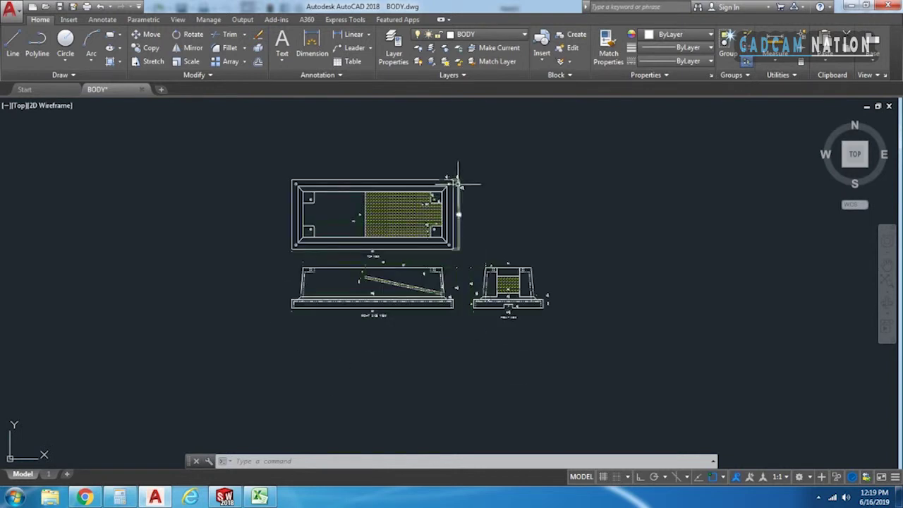
- Start a new blank drawing from the Create page of the Start screen
left_click(63, 90)
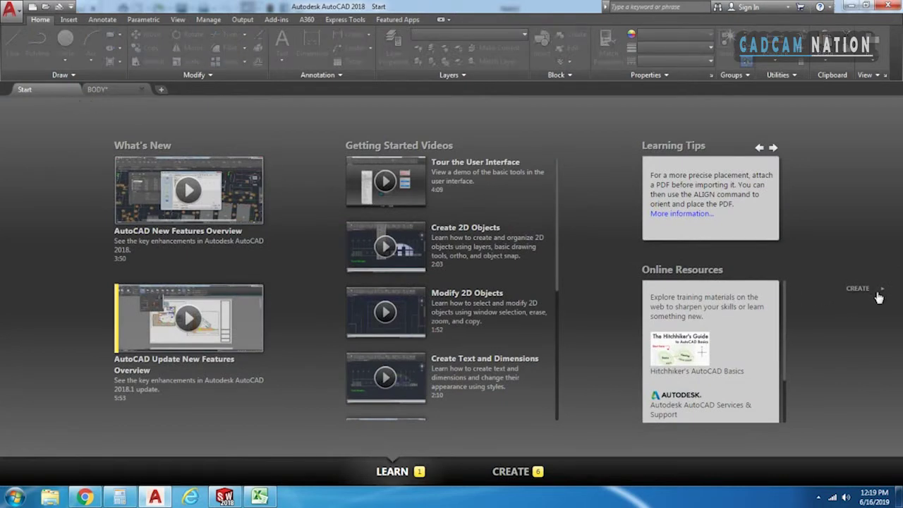
left_click(880, 293)
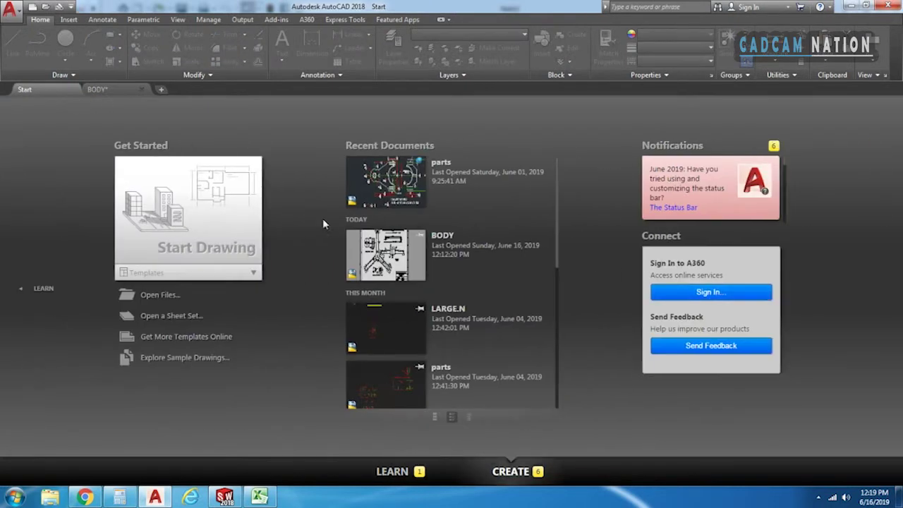
left_click(180, 238)
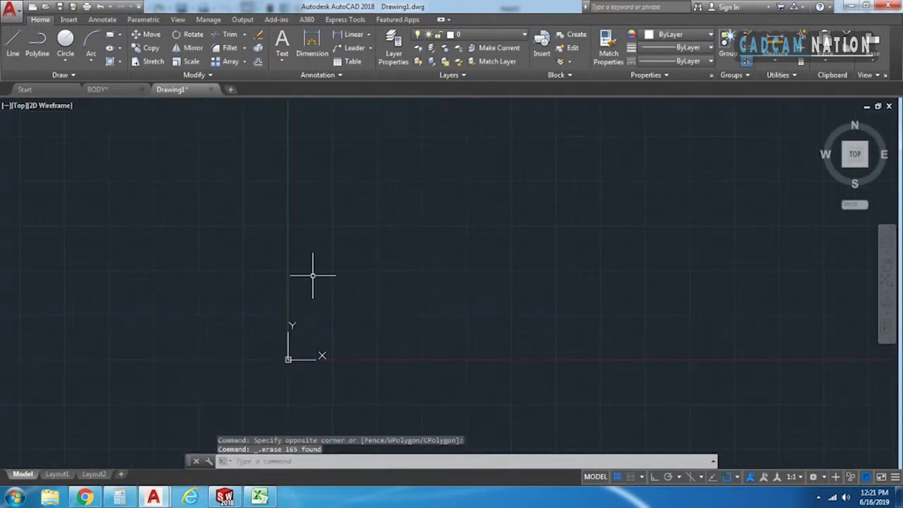
- Set the new drawing's length unit type to Architectural
type("N")
key("Return")
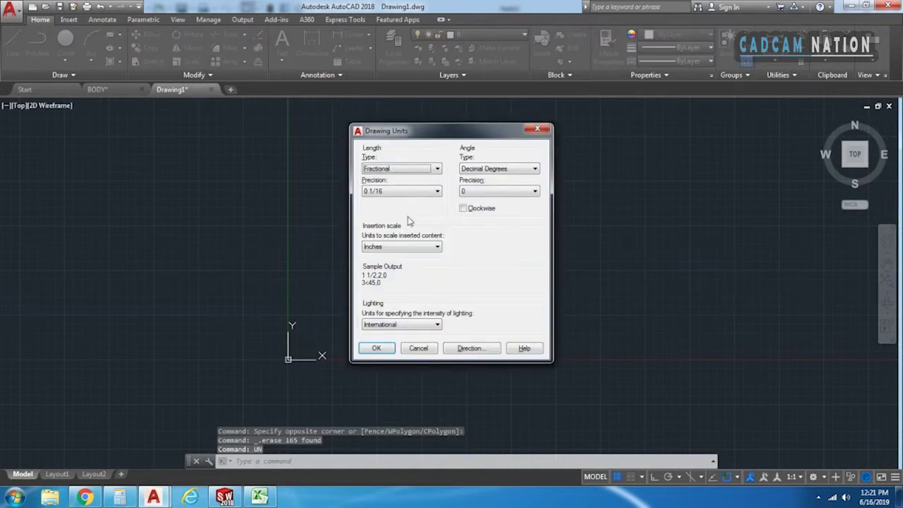
left_click(400, 169)
left_click(401, 178)
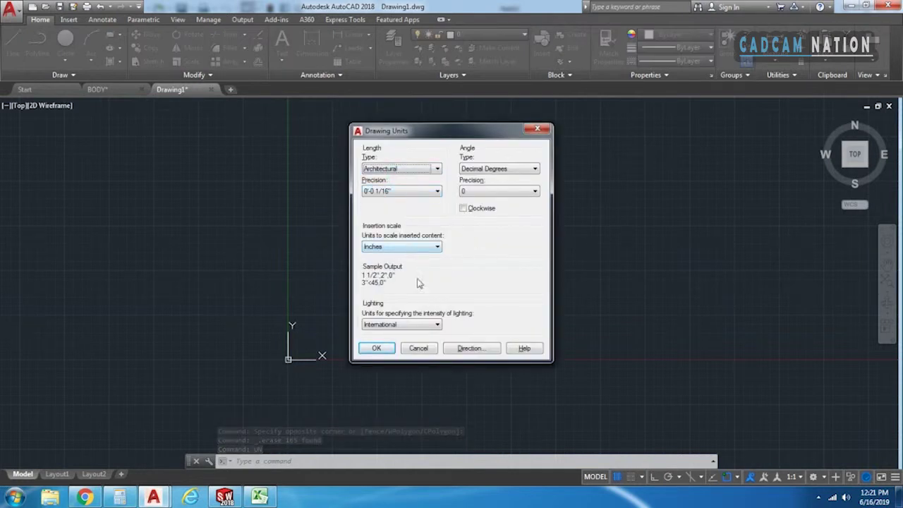
left_click(377, 349)
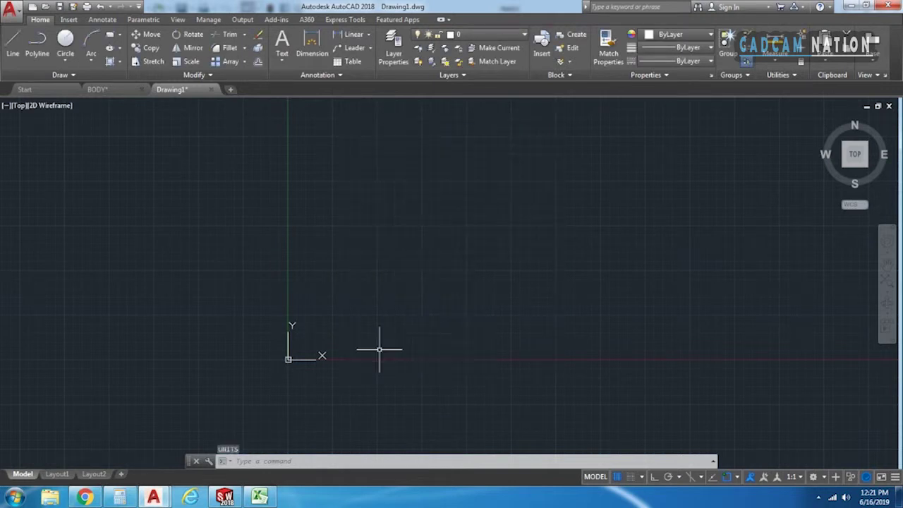
- Modify the Standard dimension style's primary units to Architectural format with 0'-0 1/32" precision
type("d")
key("Return")
left_click(569, 222)
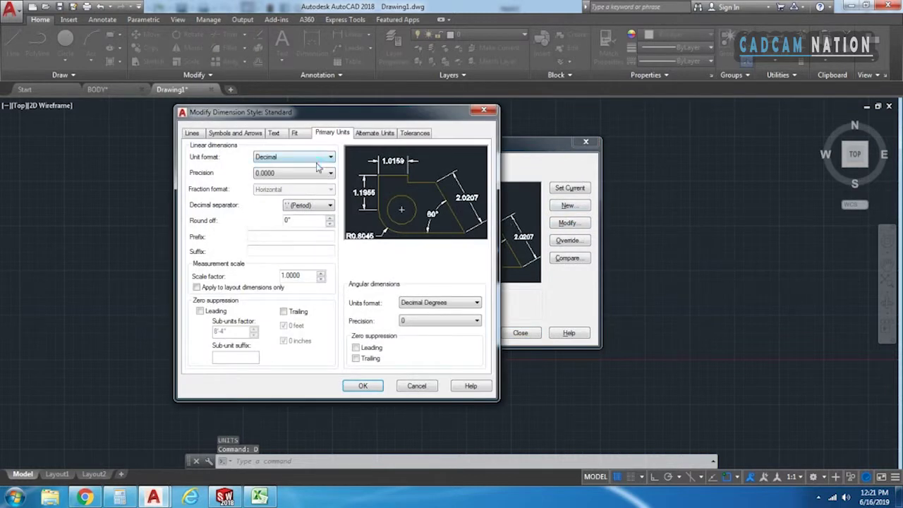
left_click(306, 157)
left_click(283, 189)
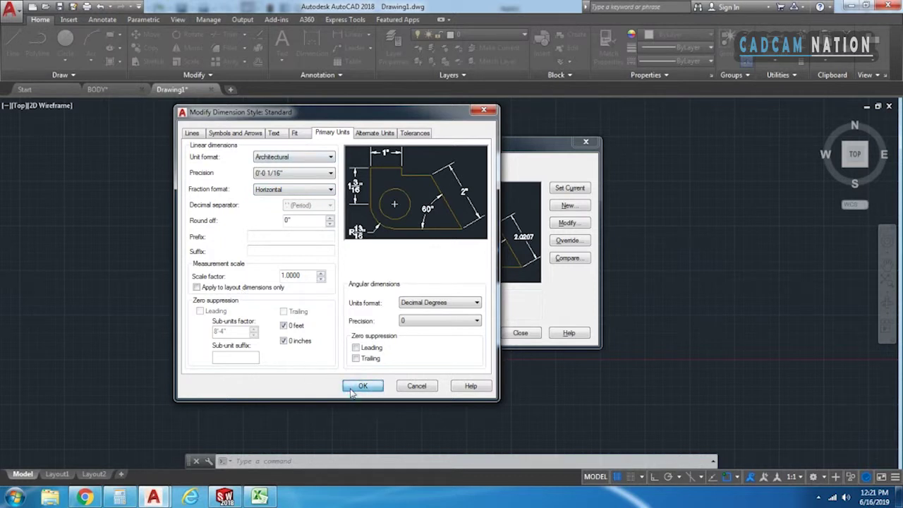
left_click(302, 173)
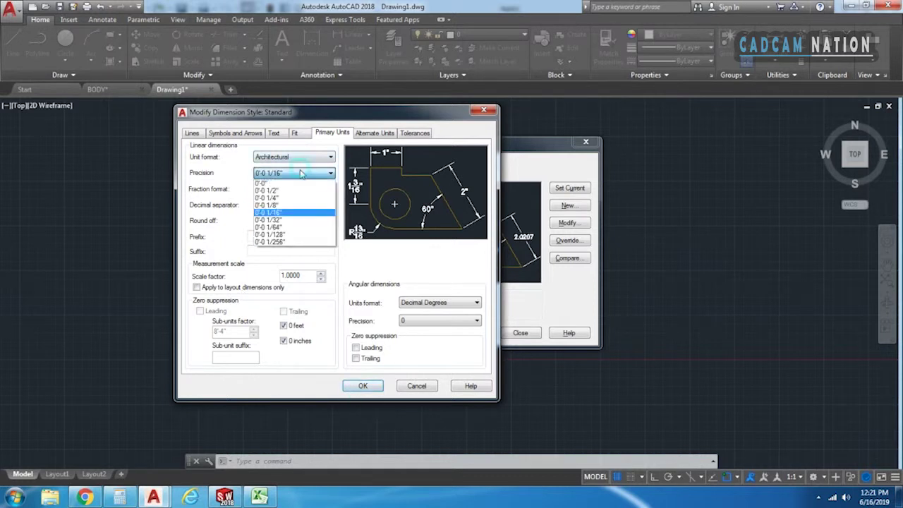
left_click(291, 224)
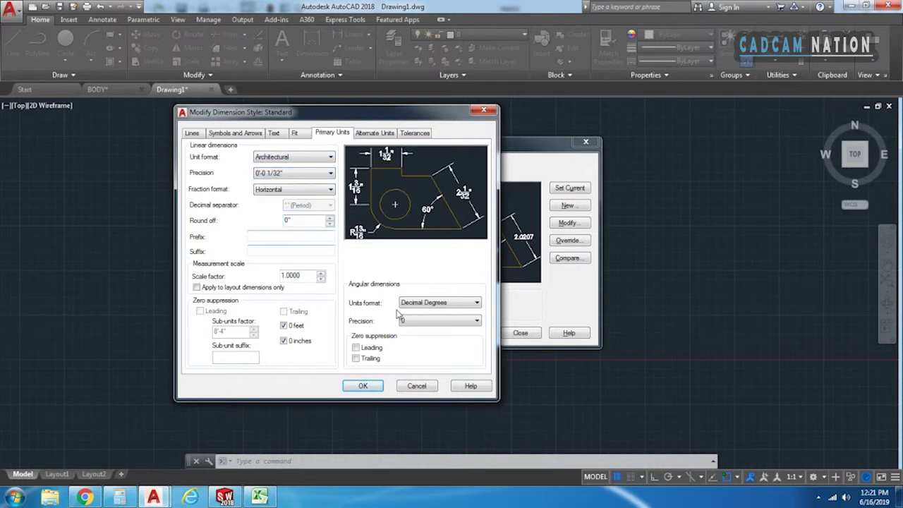
left_click(363, 388)
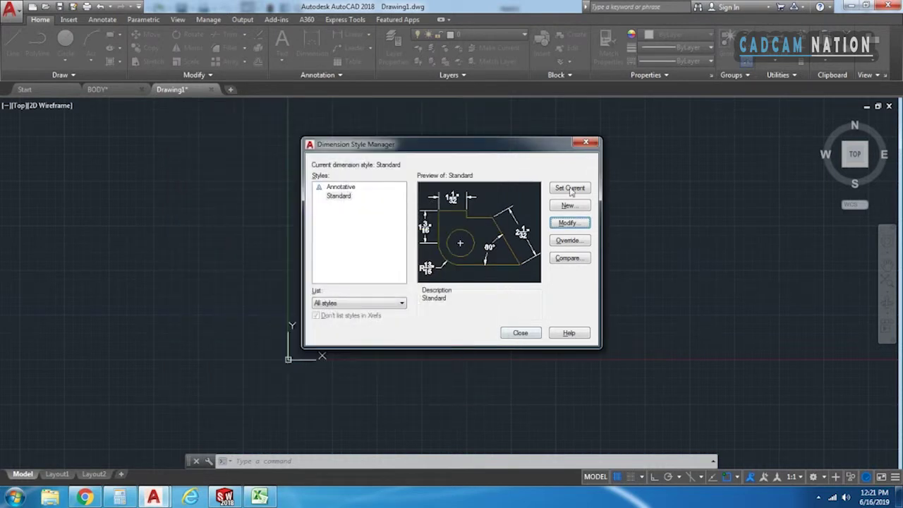
left_click(520, 333)
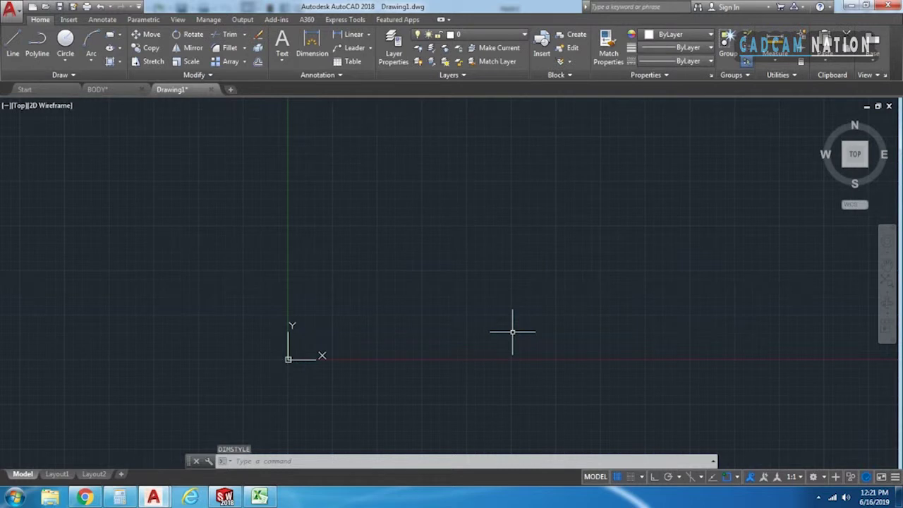
- Set the drawing units' length precision to 0'-0 1/32"
type("un")
key("Return")
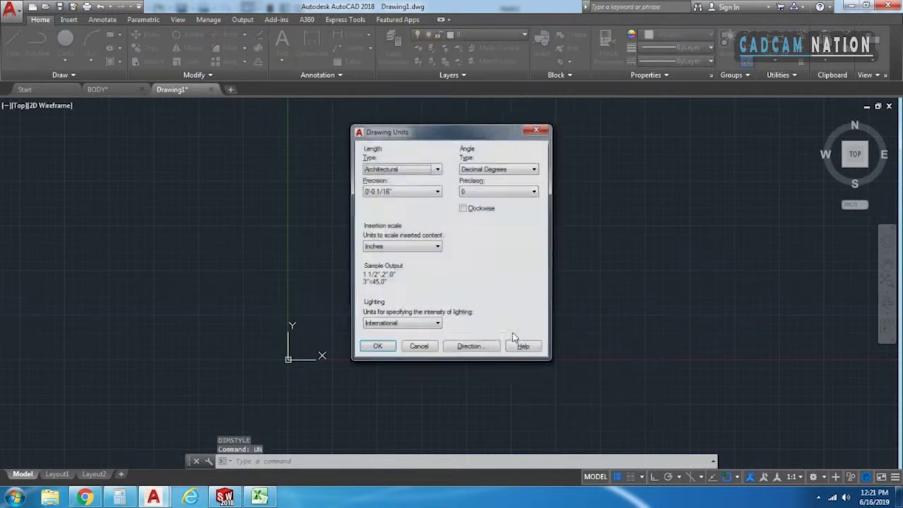
left_click(419, 192)
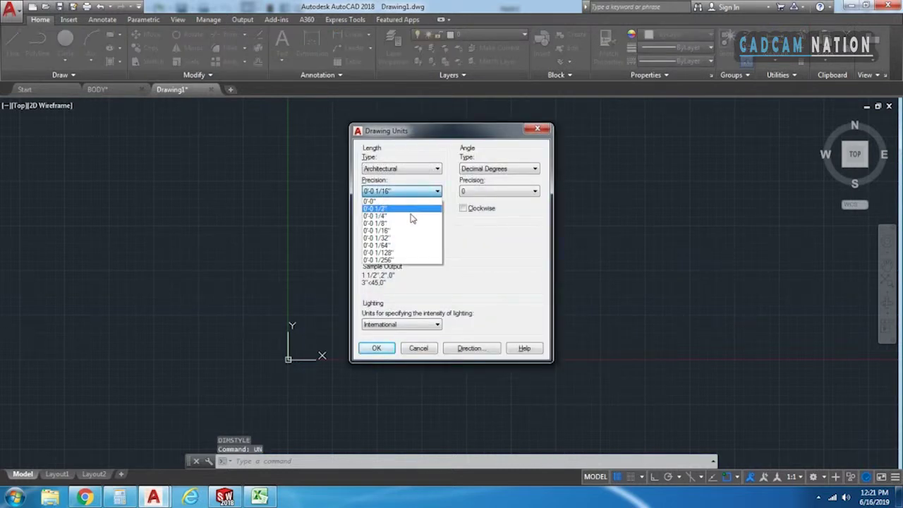
left_click(407, 237)
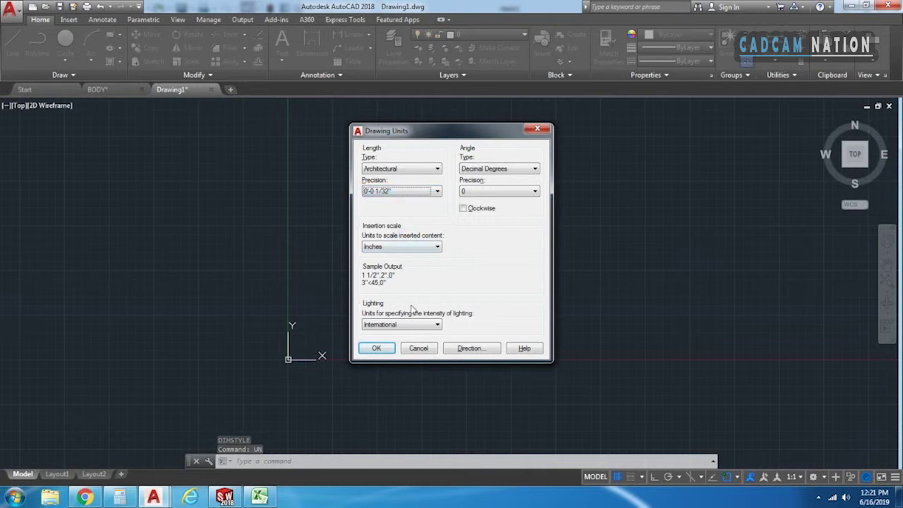
left_click(376, 349)
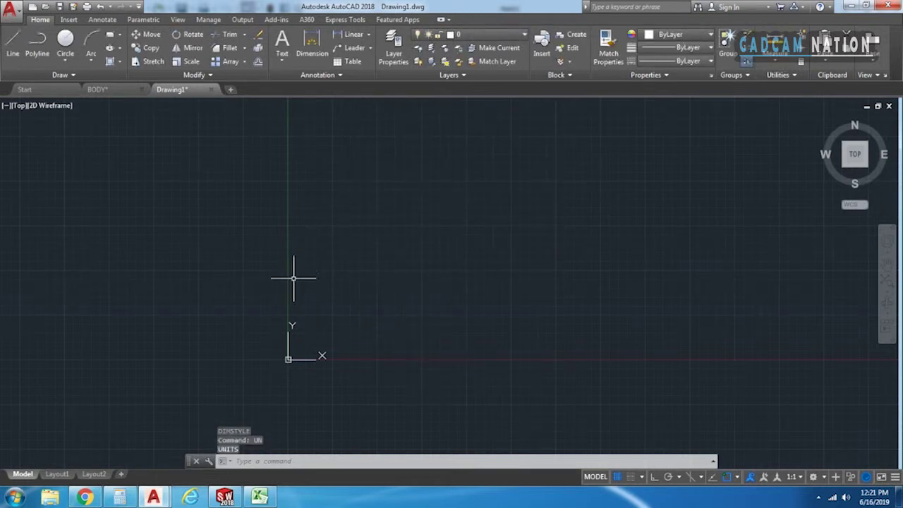
- In the BODY drawing, copy all three views with their dimensions, using the right side view's lower-left corner as base point
left_click(97, 90)
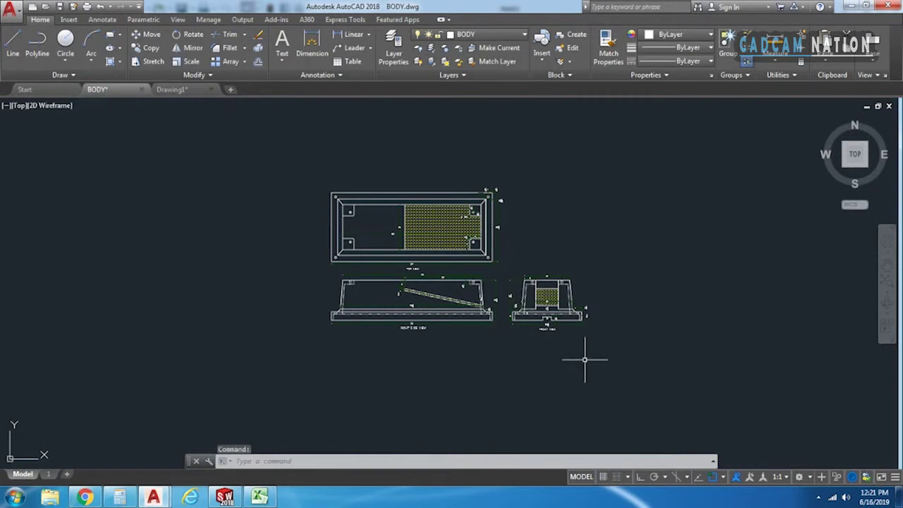
left_click(620, 359)
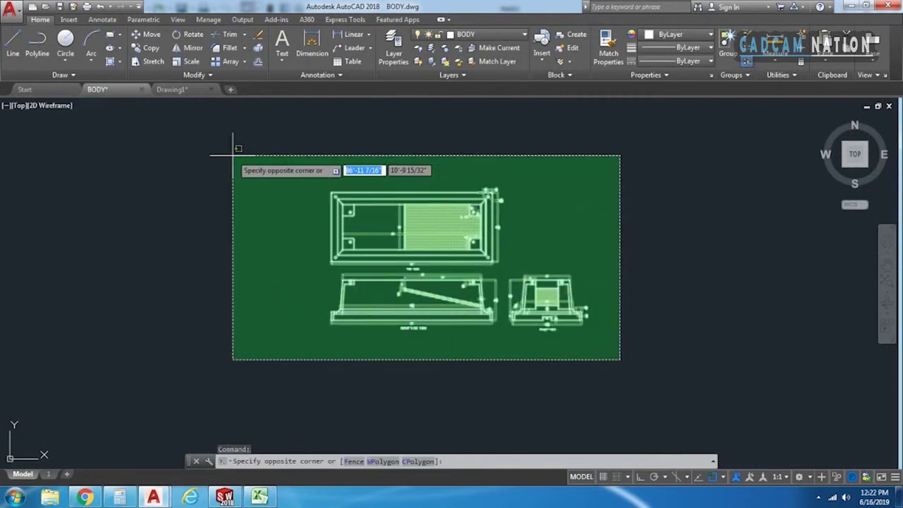
key("Escape")
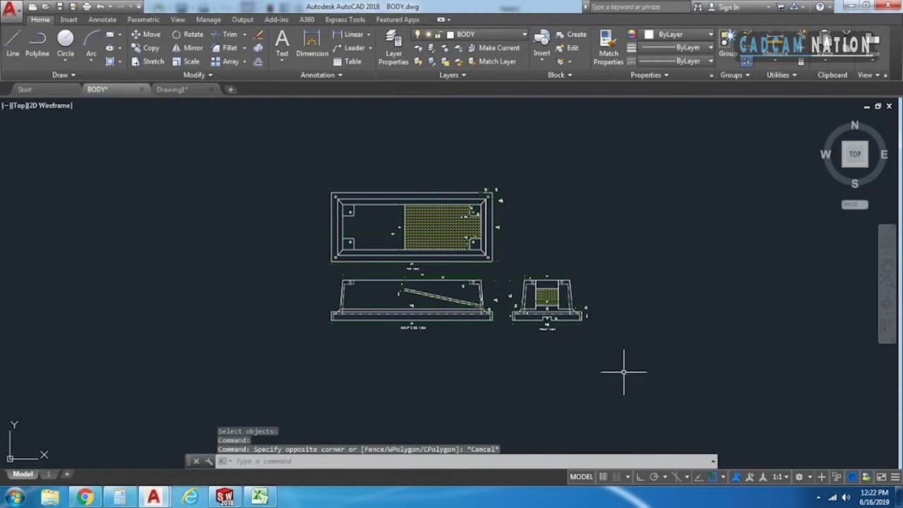
type("co")
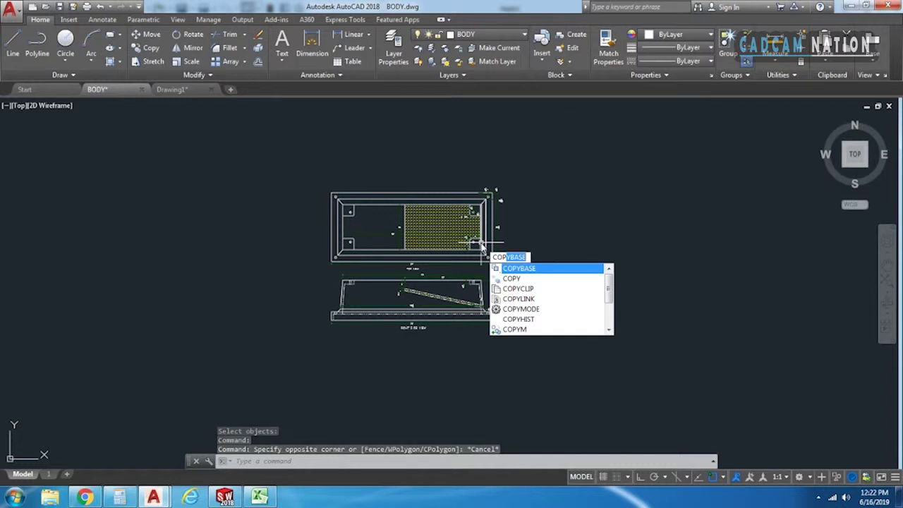
key("Return")
scroll(482, 244, "up", 5)
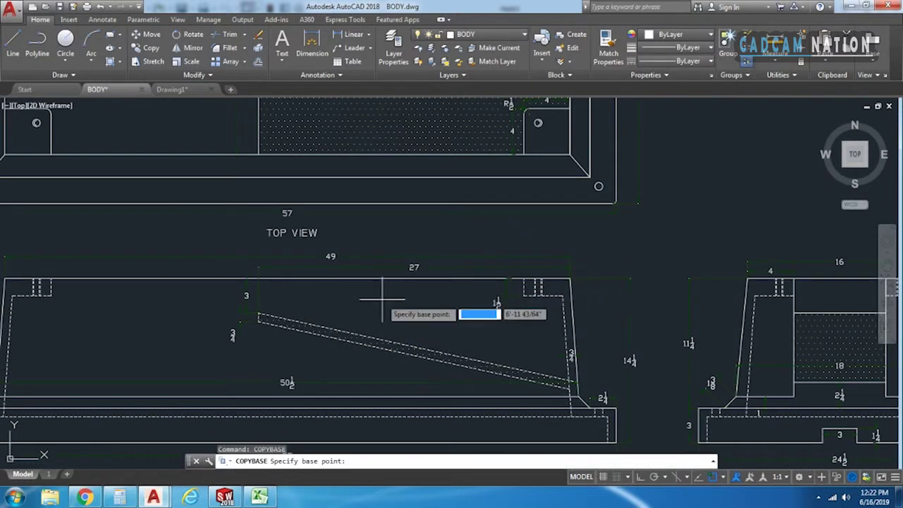
scroll(423, 303, "down", 2)
scroll(141, 382, "up", 4)
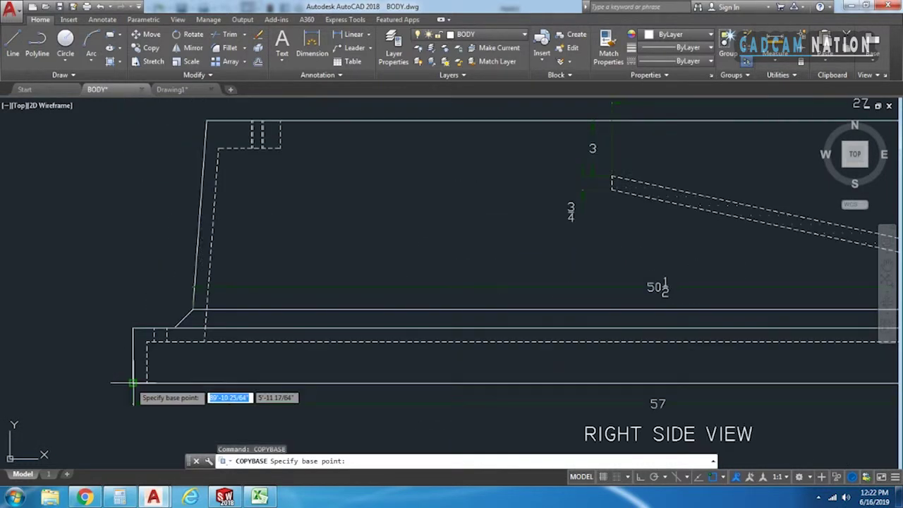
left_click(133, 383)
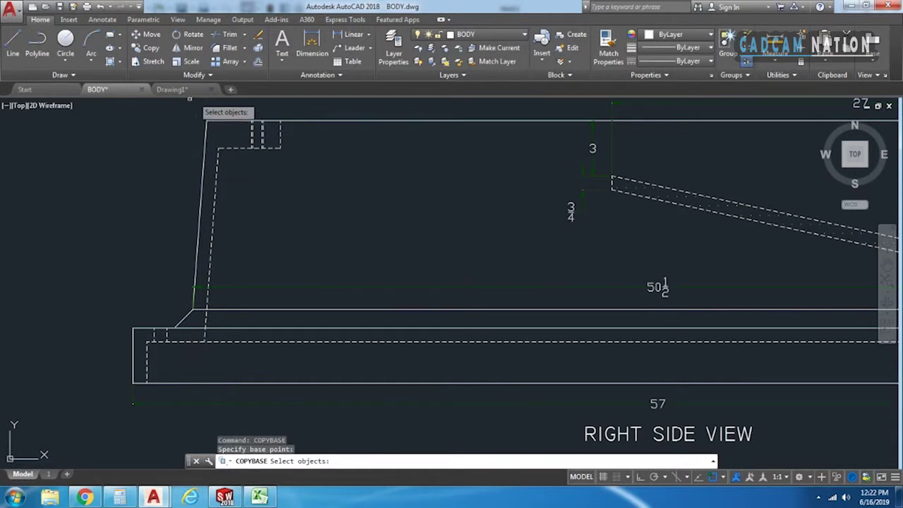
scroll(234, 304, "up", 2)
scroll(233, 304, "down", 5)
left_click(524, 360)
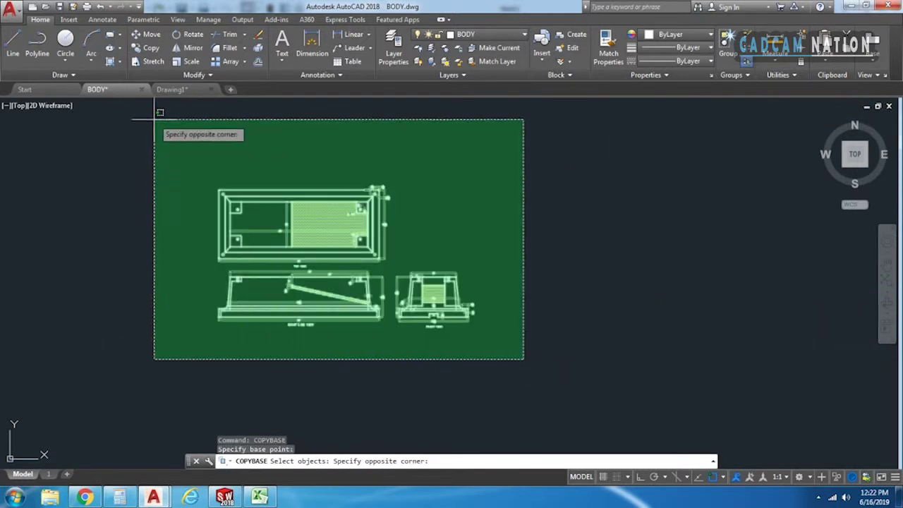
left_click(160, 149)
key("Return")
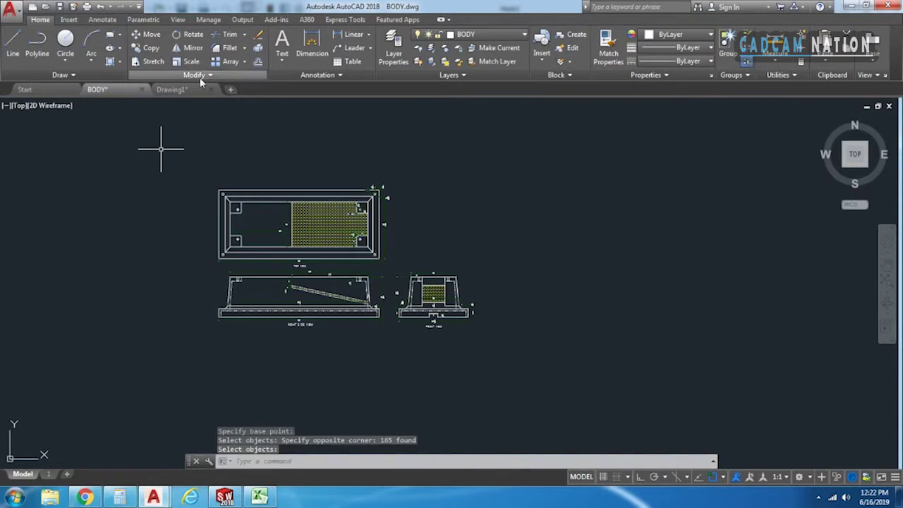
- Paste the copied views into Drawing1 with the insertion point at 0,0
left_click(184, 94)
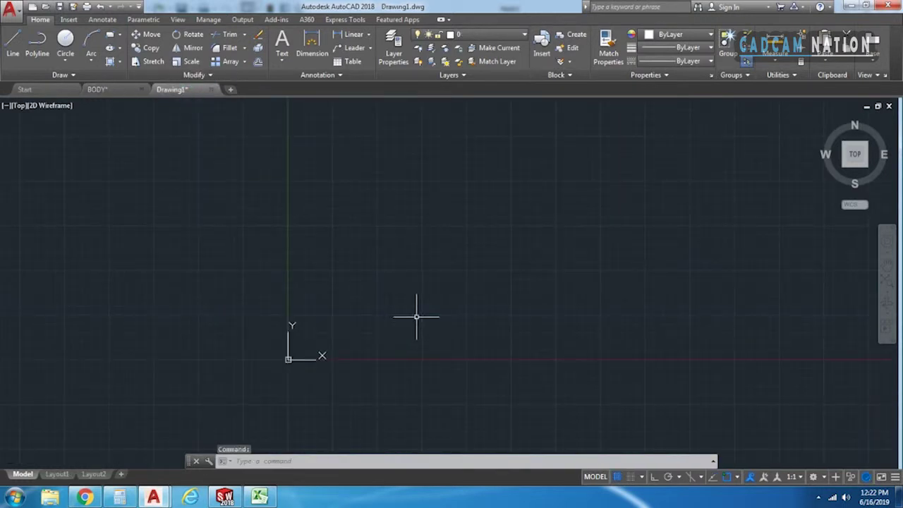
key("ctrl+v")
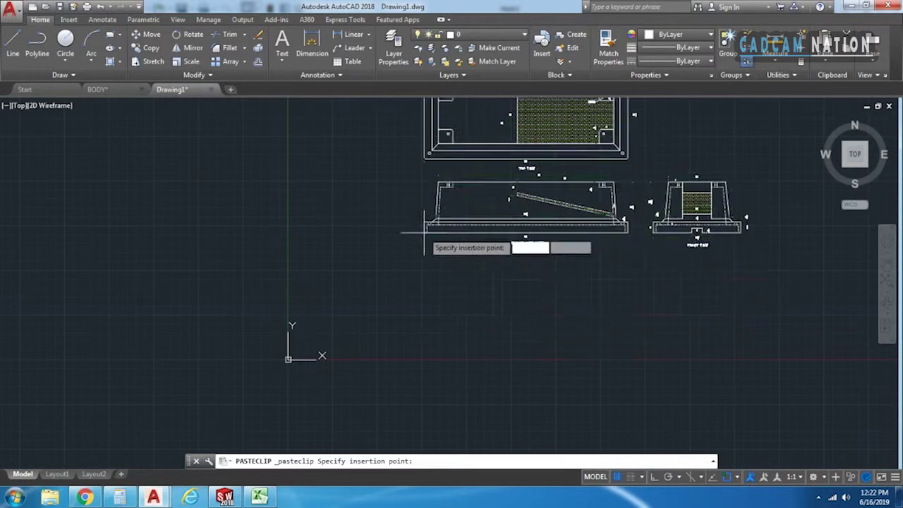
scroll(349, 296, "up", 2)
scroll(349, 297, "up", 3)
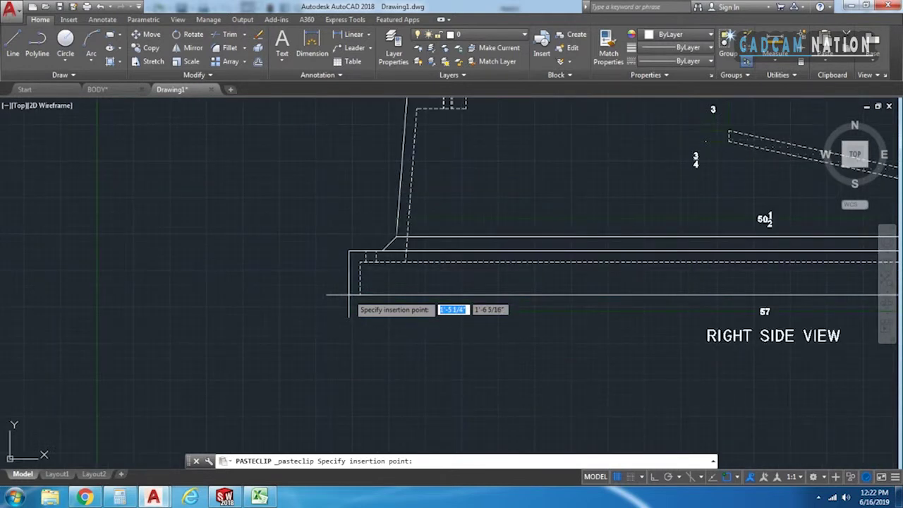
scroll(348, 309, "down", 3)
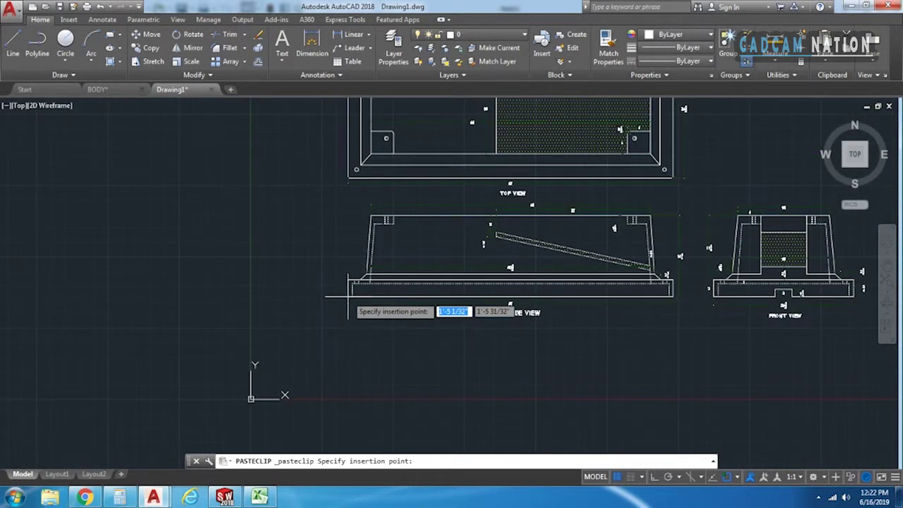
type("0,0")
key("Return")
- Examine the feet-and-inch dimensions of the pasted right side view and the layout of the three views
scroll(487, 358, "up", 5)
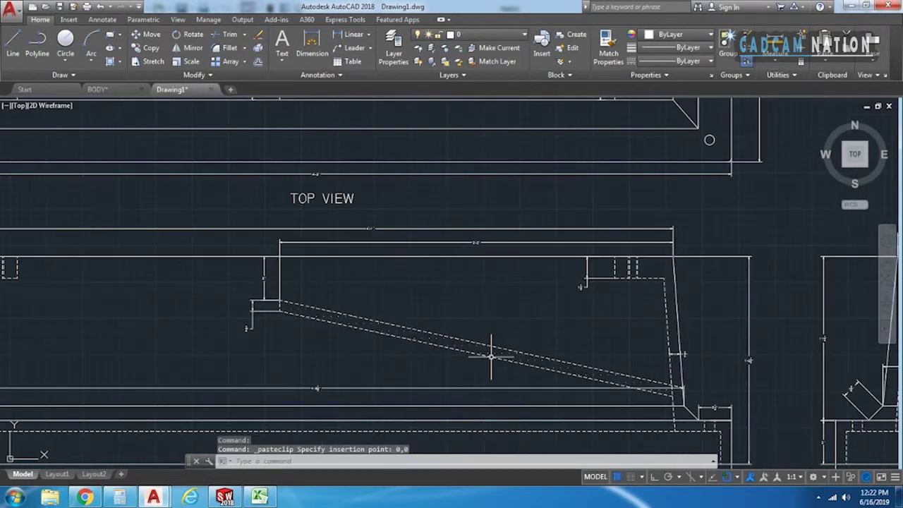
scroll(645, 252, "up", 5)
scroll(606, 227, "down", 5)
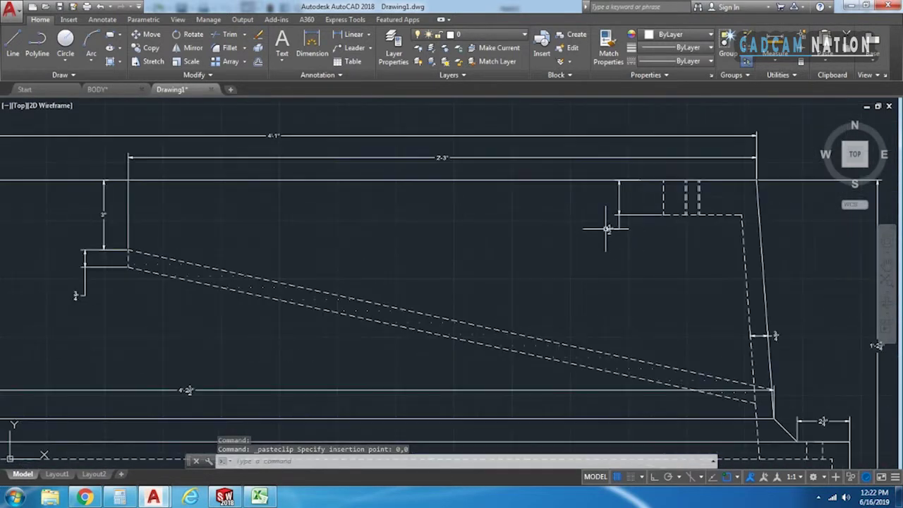
scroll(278, 191, "down", 3)
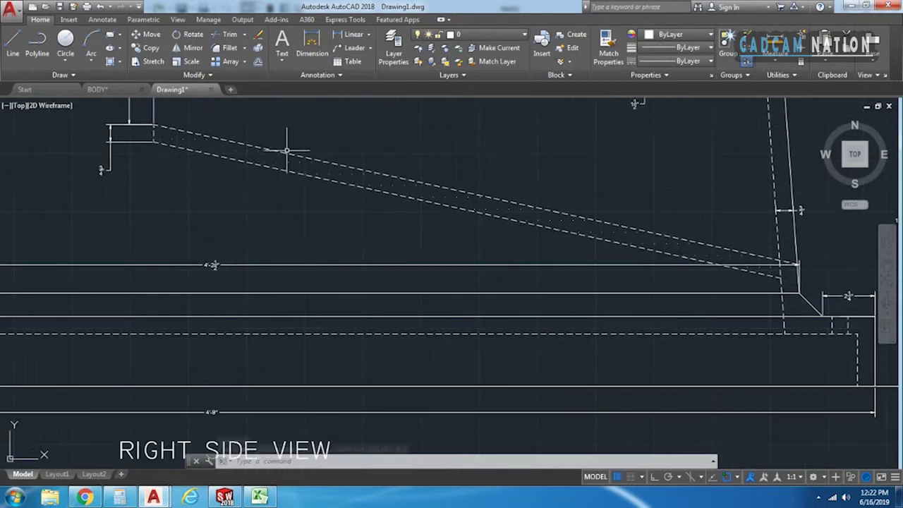
scroll(308, 250, "down", 5)
scroll(298, 282, "up", 6)
scroll(289, 292, "down", 2)
scroll(383, 326, "up", 4)
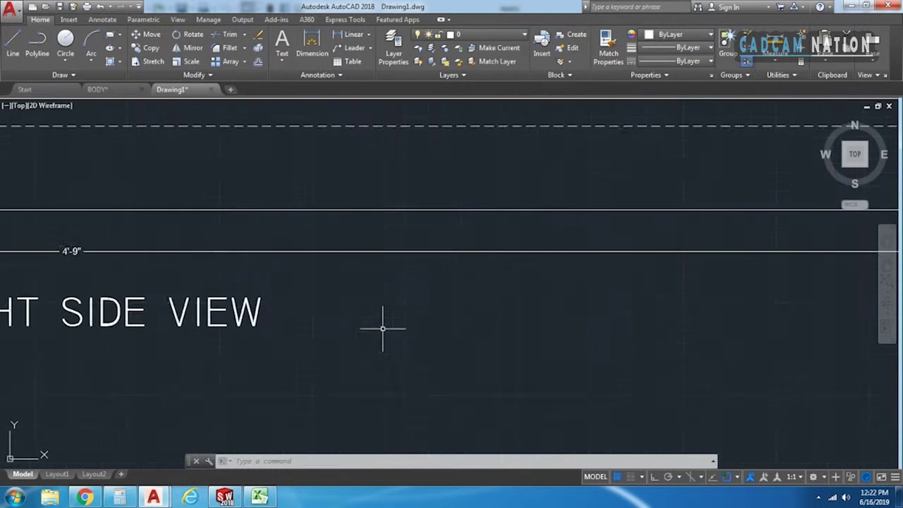
scroll(397, 327, "down", 6)
scroll(378, 217, "down", 4)
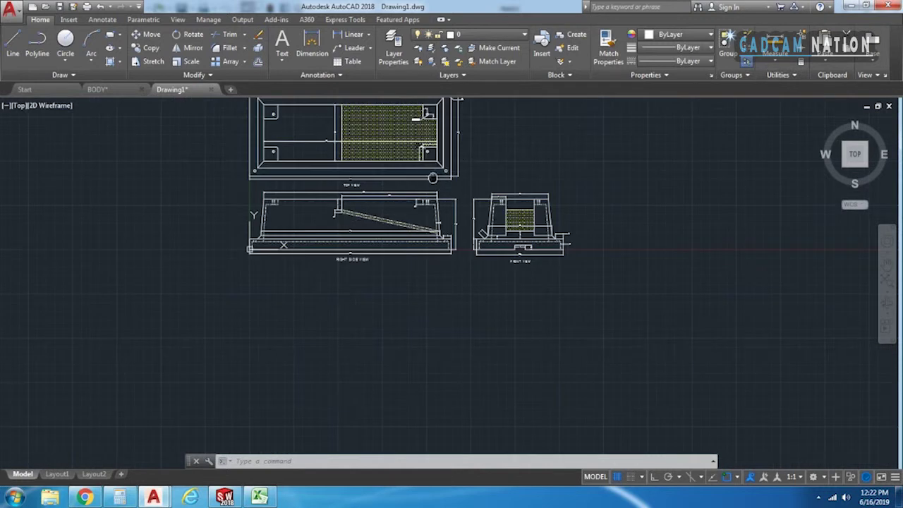
middle_click_drag(432, 210, 432, 310)
scroll(412, 246, "up", 4)
scroll(436, 174, "down", 4)
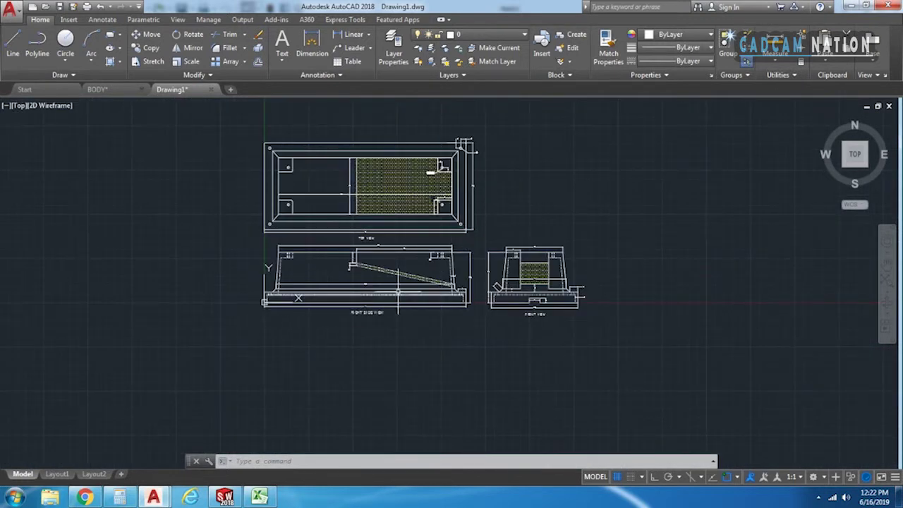
scroll(431, 266, "up", 4)
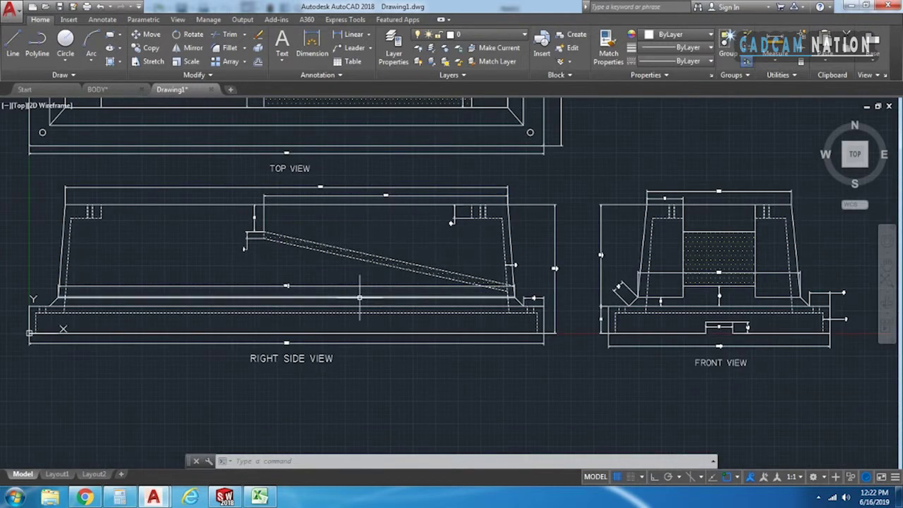
scroll(359, 298, "up", 5)
scroll(359, 298, "down", 6)
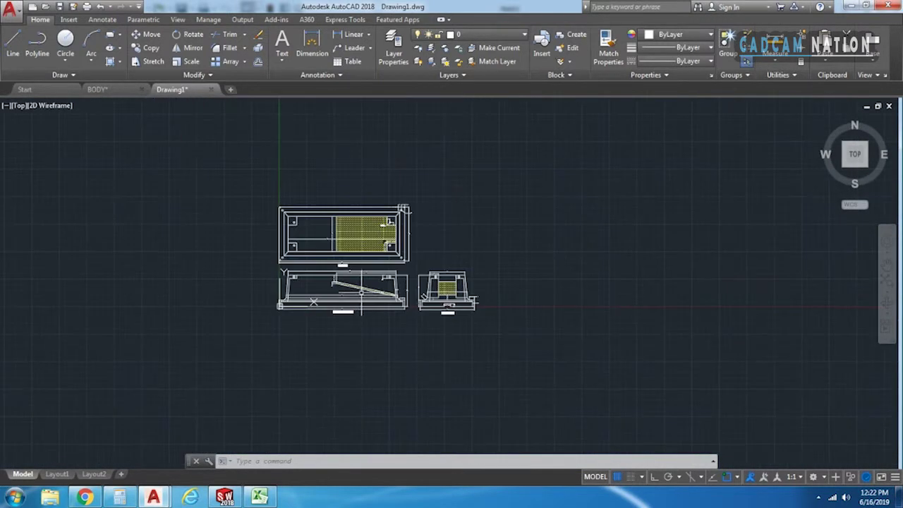
- Save the drawing to the Desktop as an AutoCAD 2013/LT2013 DXF file named Base H6C
left_click(71, 8)
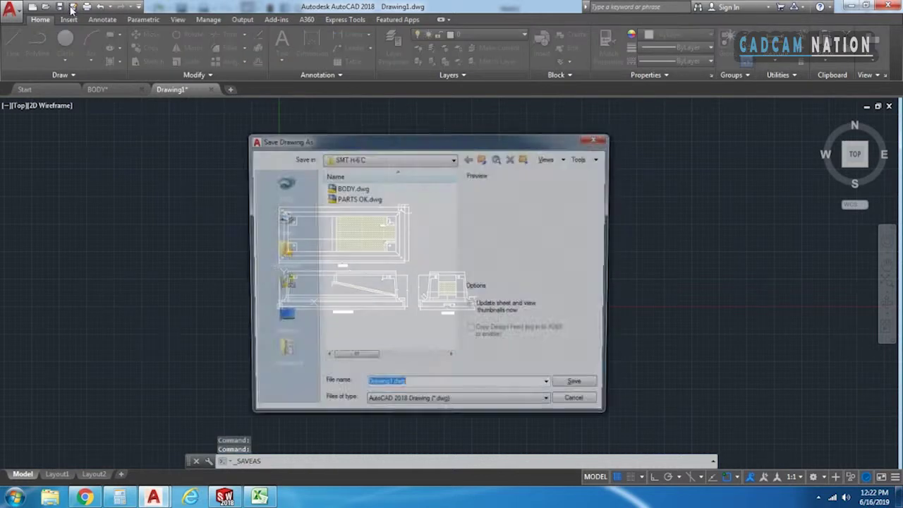
left_click(283, 318)
left_click(415, 407)
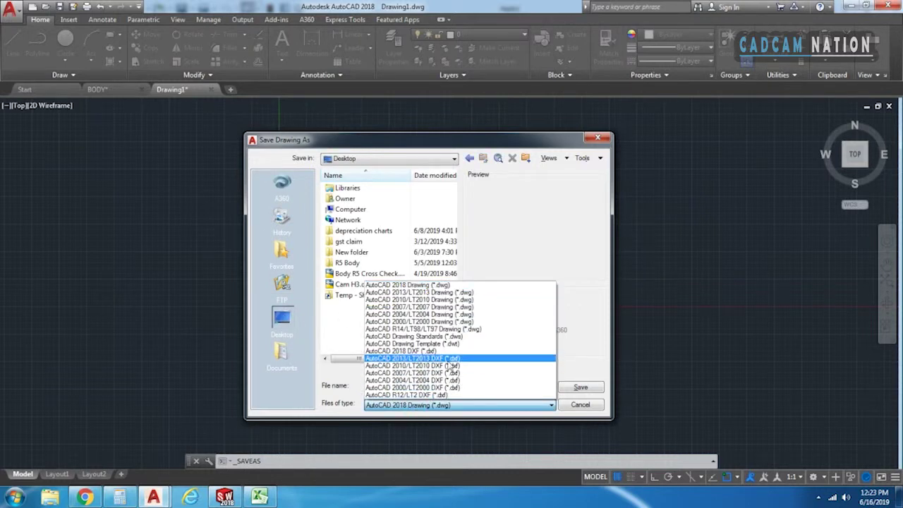
left_click(408, 359)
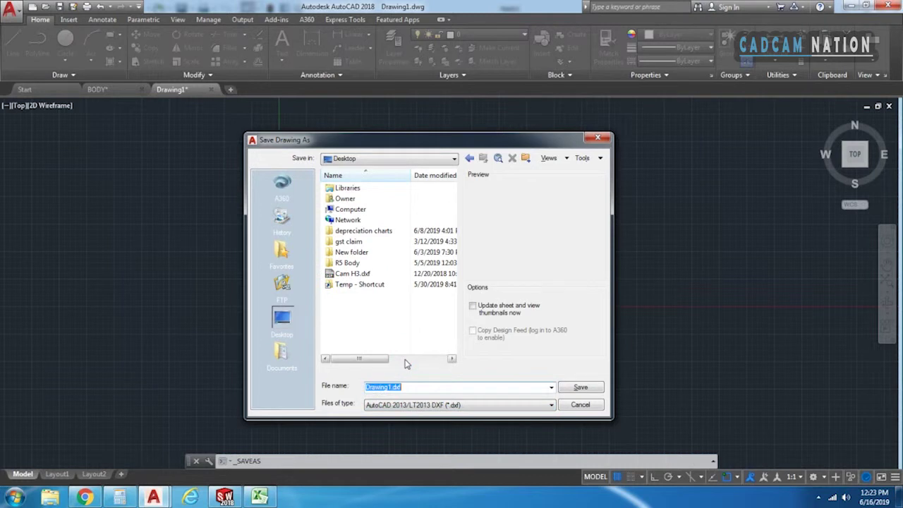
type("Base H6C")
left_click(579, 392)
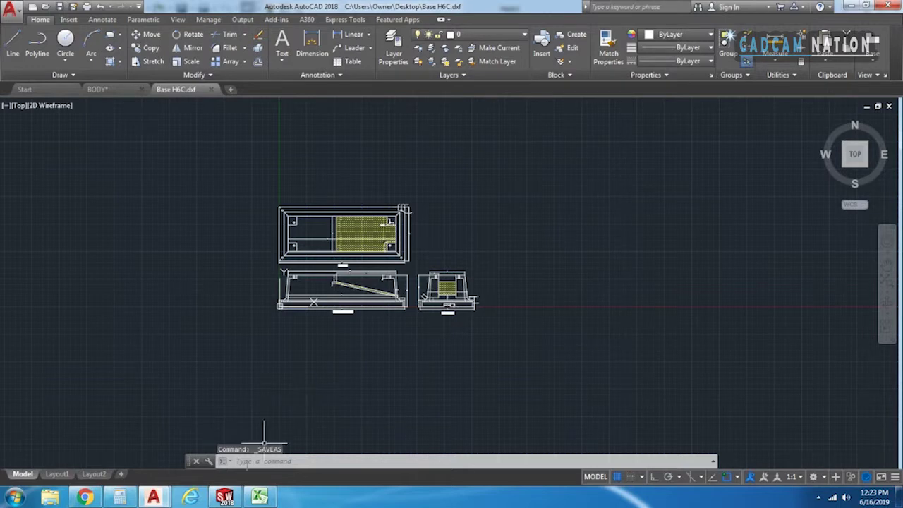
- Switch to SOLIDWORKS, close the empty part, and open Base H6C.dxf from the Desktop using the DXF file type
left_click(226, 498)
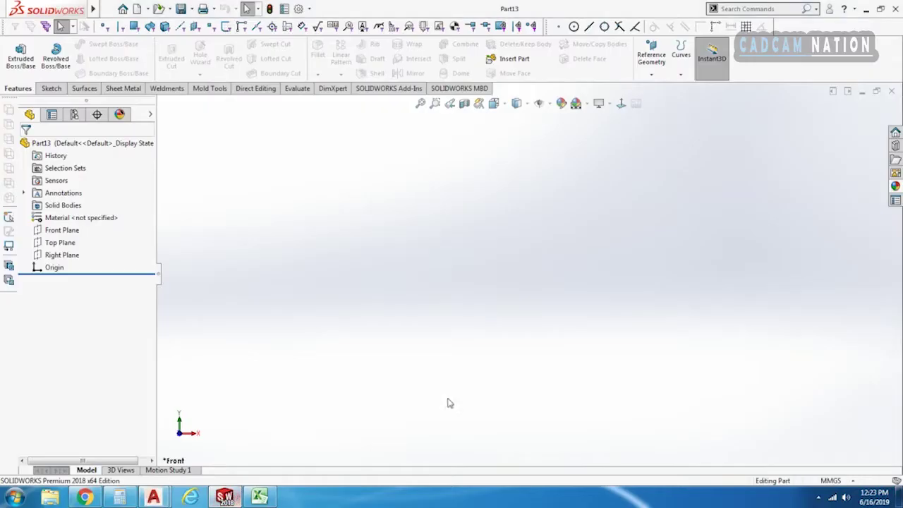
left_click(891, 93)
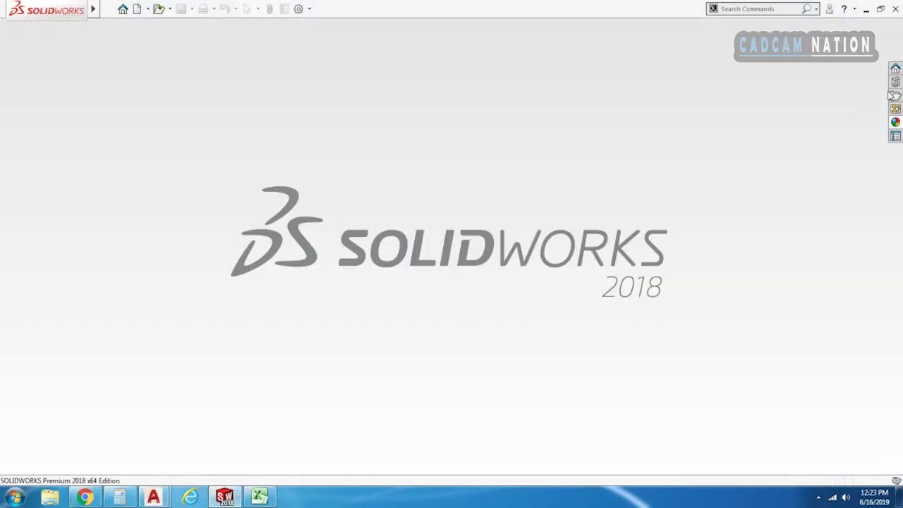
left_click(159, 10)
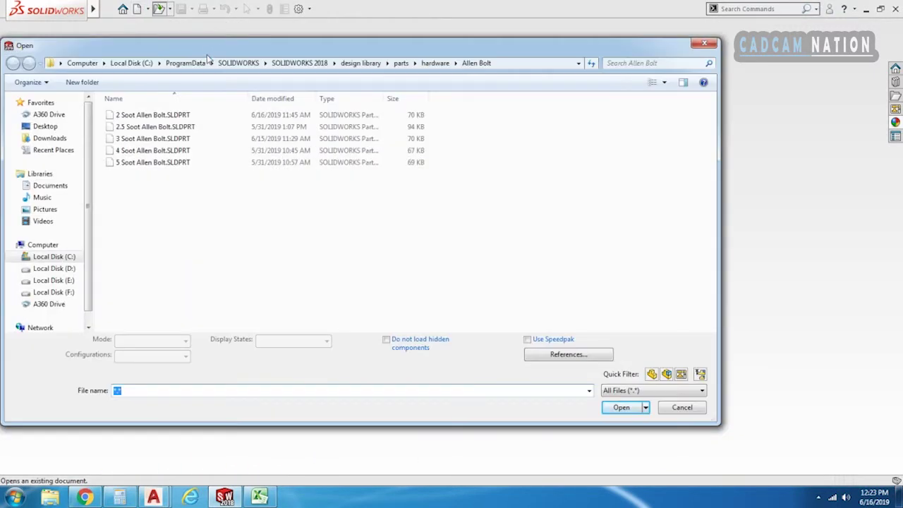
left_click_drag(207, 55, 312, 61)
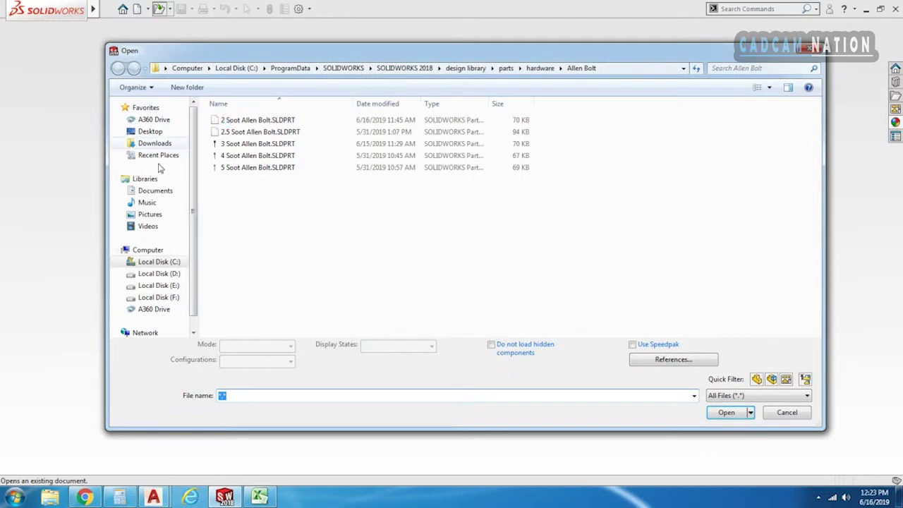
left_click(149, 252)
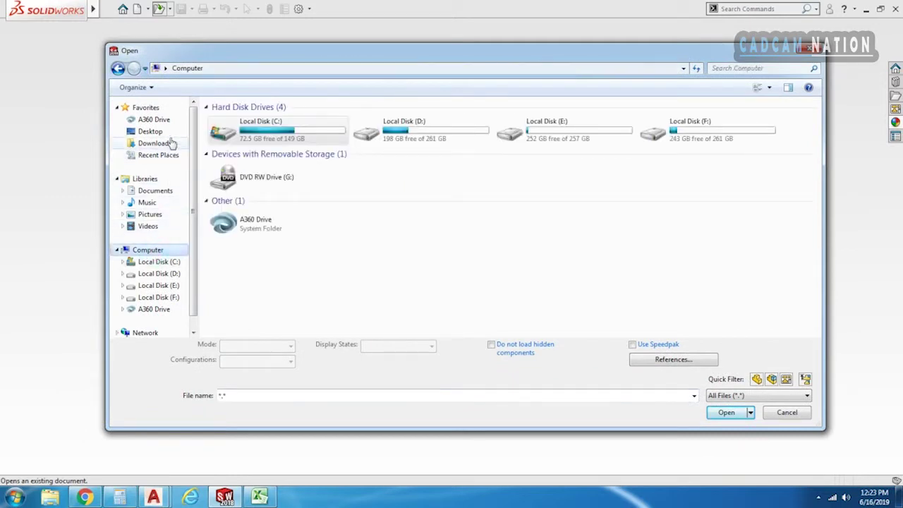
left_click(150, 131)
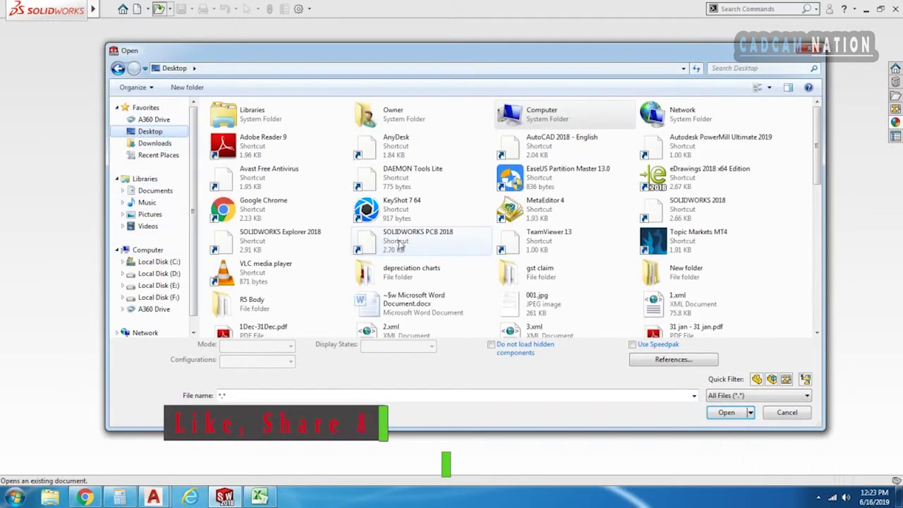
left_click(753, 396)
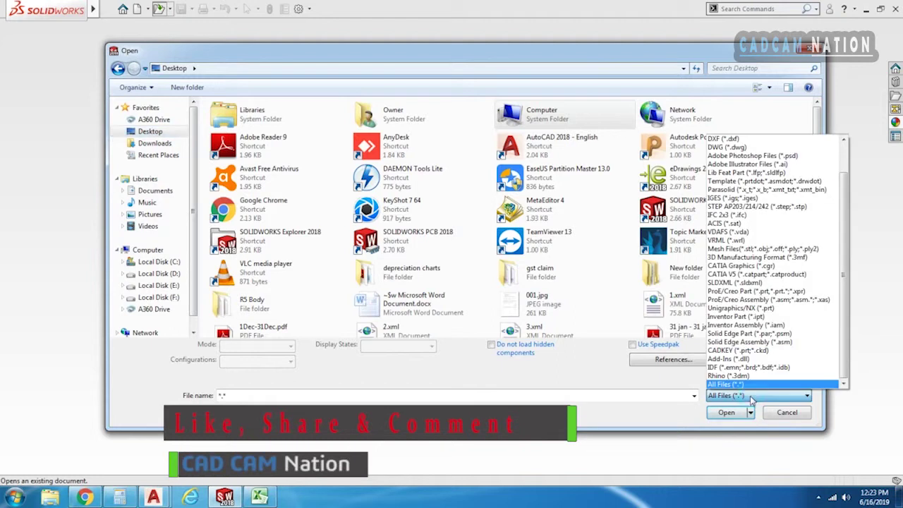
left_click(740, 139)
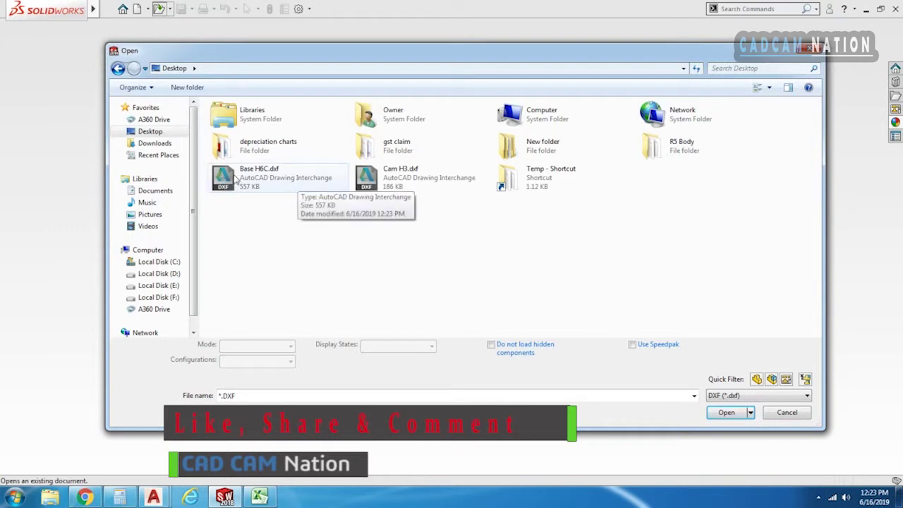
left_click(292, 183)
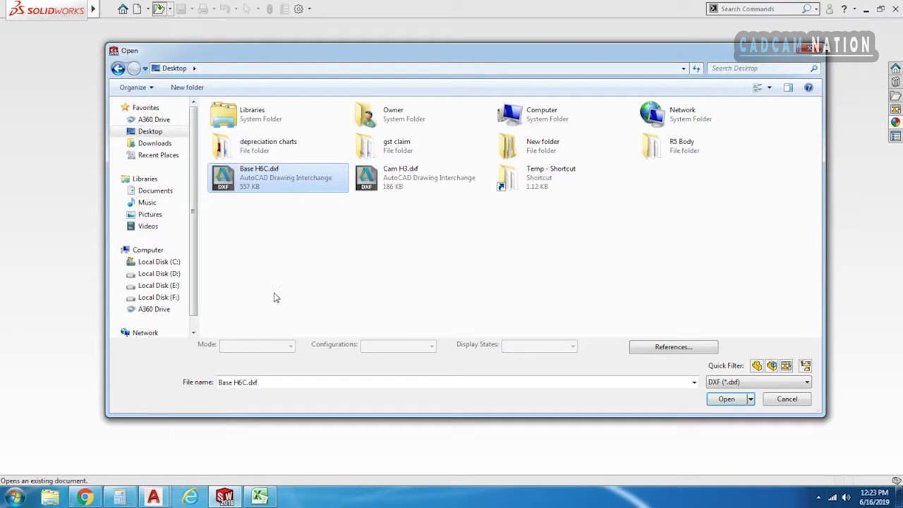
left_click(729, 401)
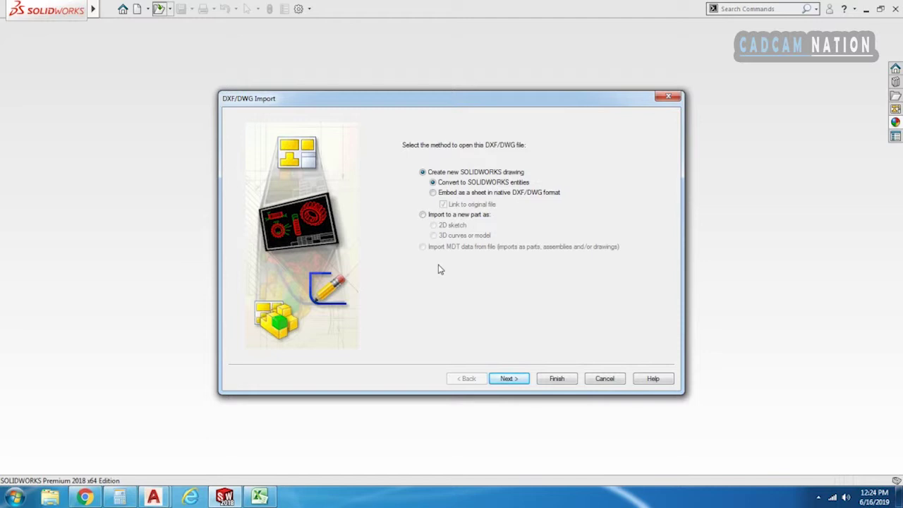
- Import the DXF into a new part as a 2D sketch, with inches as the units of the imported data
left_click(436, 216)
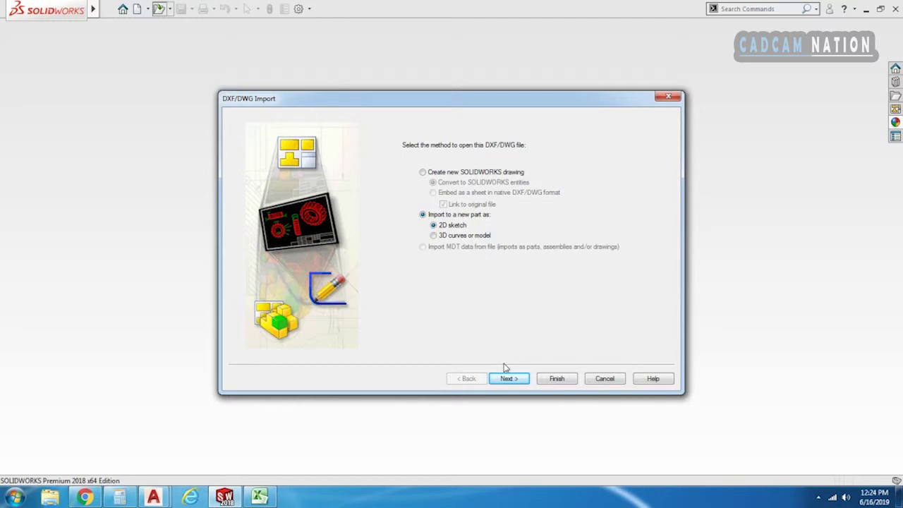
left_click(521, 382)
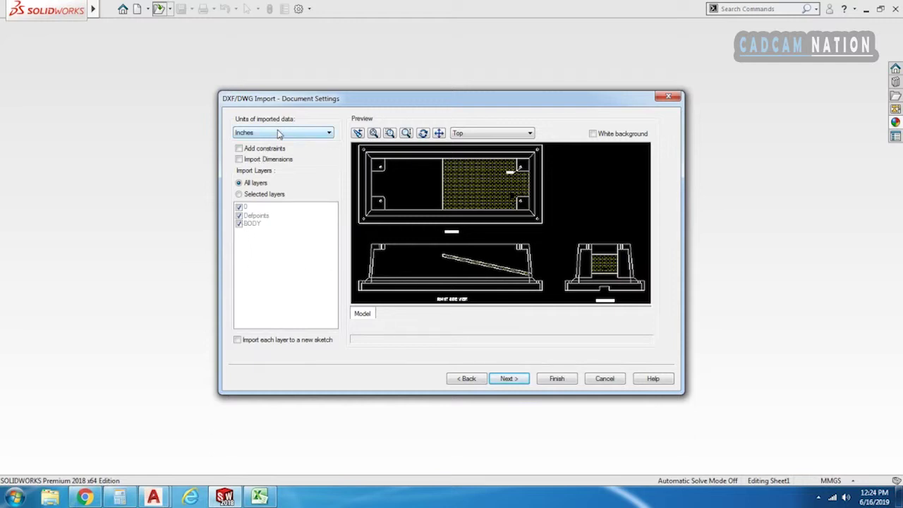
left_click(505, 379)
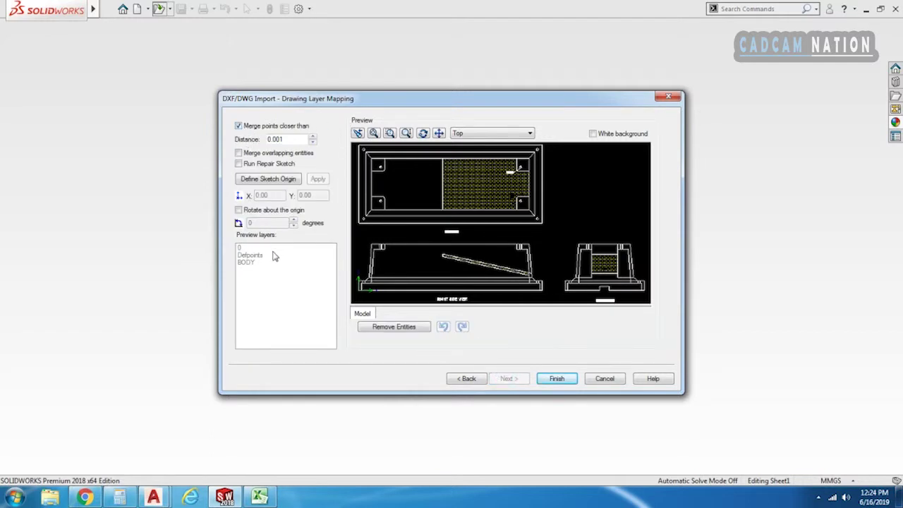
left_click(569, 384)
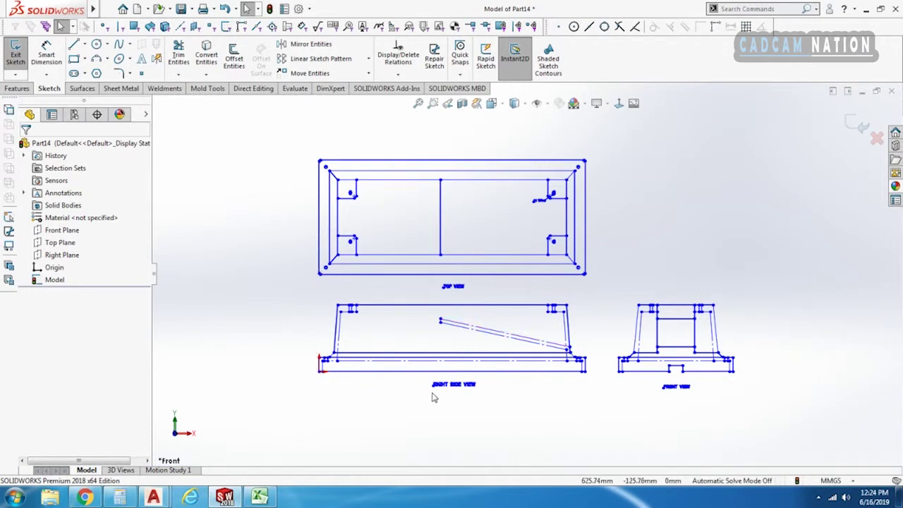
- Compare the length of the right side view's bottom line with its overall dimension in the AutoCAD BODY drawing
scroll(421, 386, "down", 2)
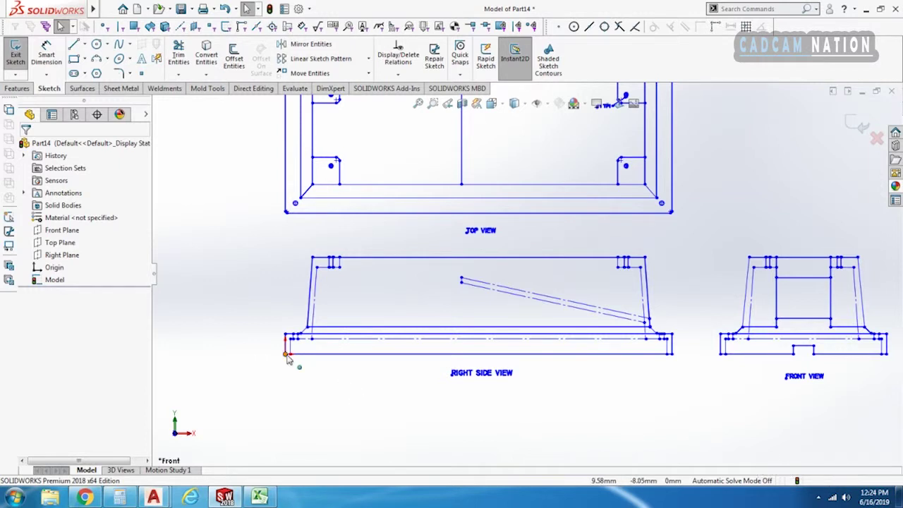
key("z")
scroll(478, 342, "down", 3)
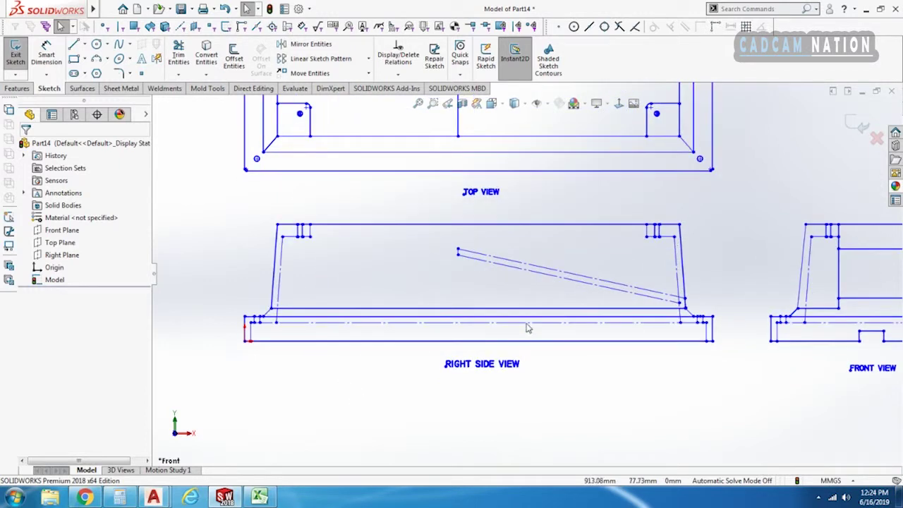
left_click(323, 346)
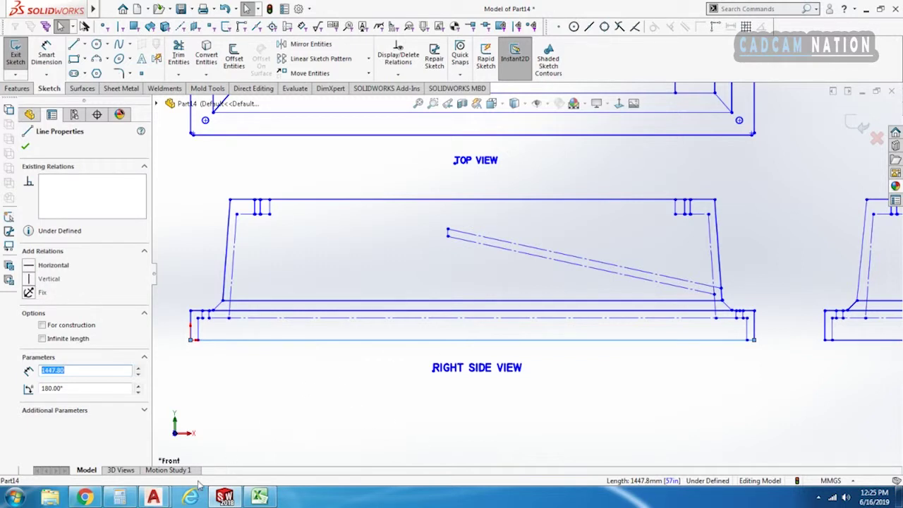
mouse_move(153, 497)
left_click(131, 432)
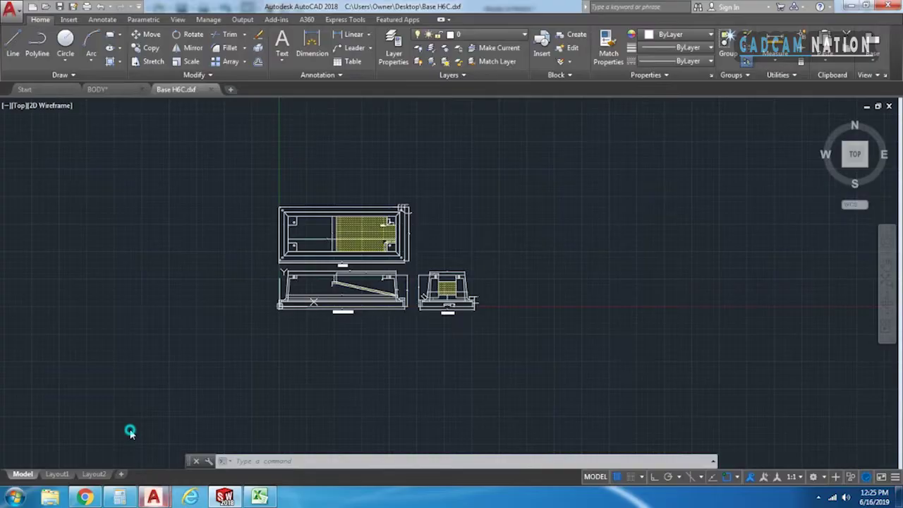
scroll(410, 317, "up", 5)
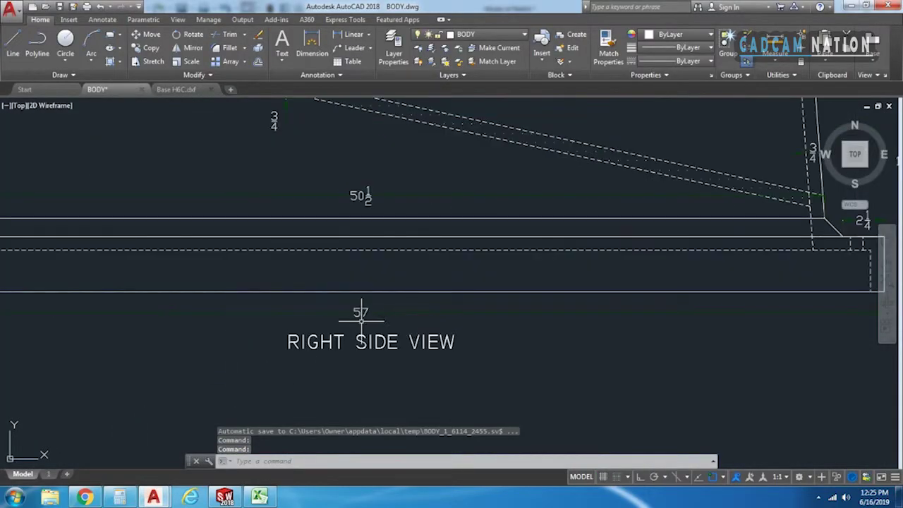
scroll(361, 314, "down", 4)
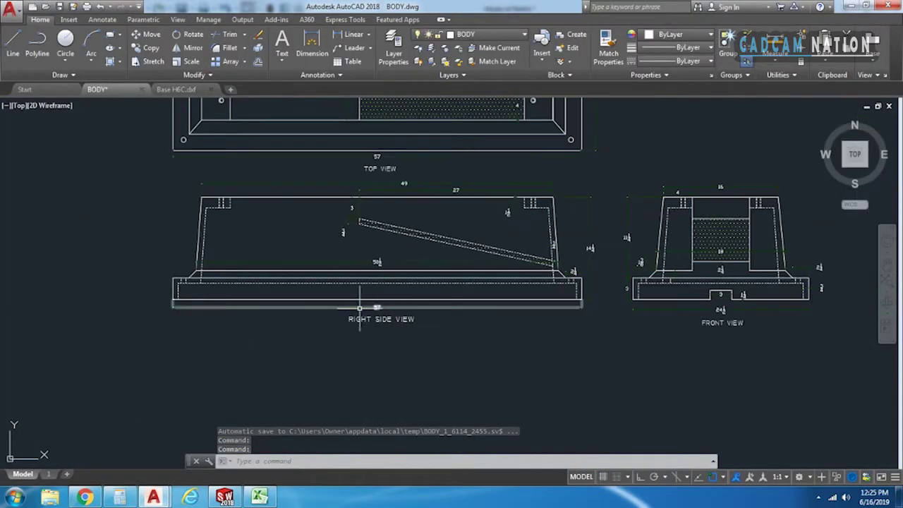
scroll(360, 309, "up", 3)
left_click(224, 497)
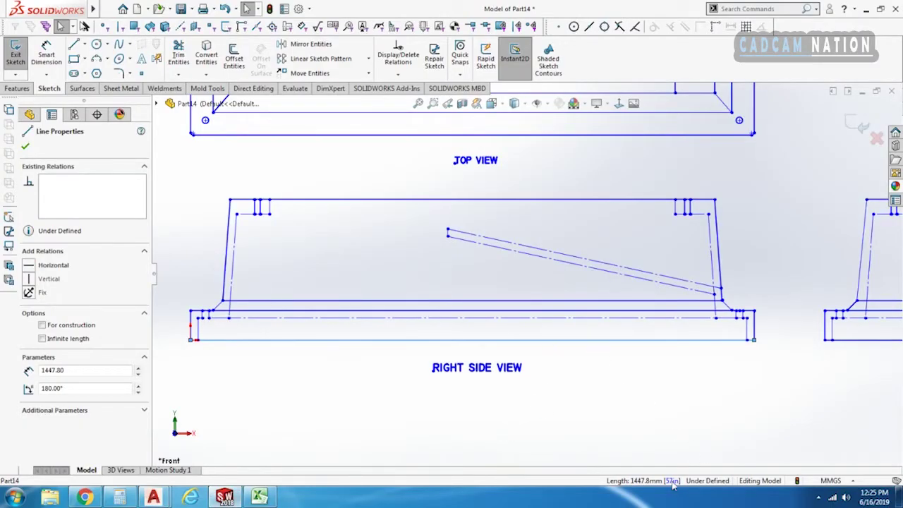
left_click(622, 406)
- Float the 2D to 3D toolbar over the graphics area and dock it back in its original place
scroll(569, 425, "up", 5)
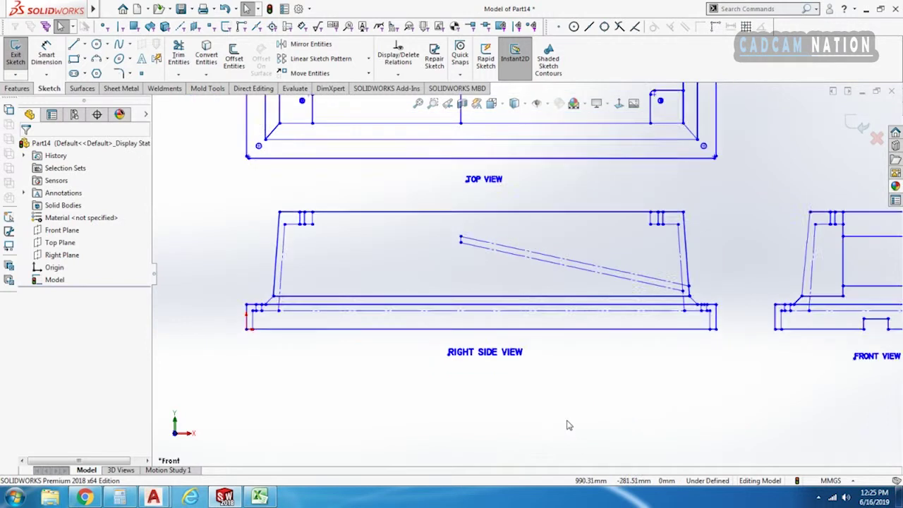
mouse_move(518, 336)
middle_mouse_down("ctrl")
mouse_move(496, 374)
mouse_move(460, 404)
middle_mouse_up("ctrl")
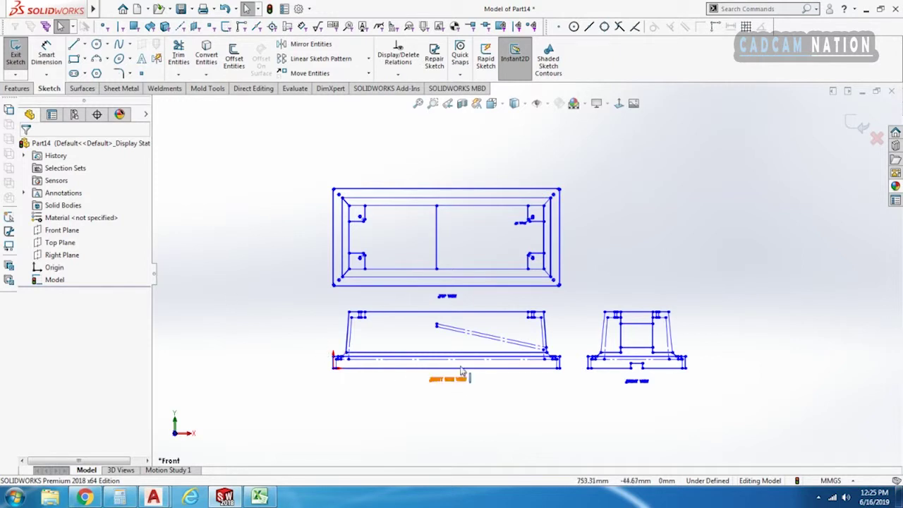
mouse_move(456, 374)
middle_mouse_down()
mouse_move(556, 303)
mouse_move(476, 262)
mouse_move(498, 273)
mouse_move(609, 397)
mouse_move(600, 309)
mouse_move(665, 351)
mouse_move(643, 365)
middle_mouse_up()
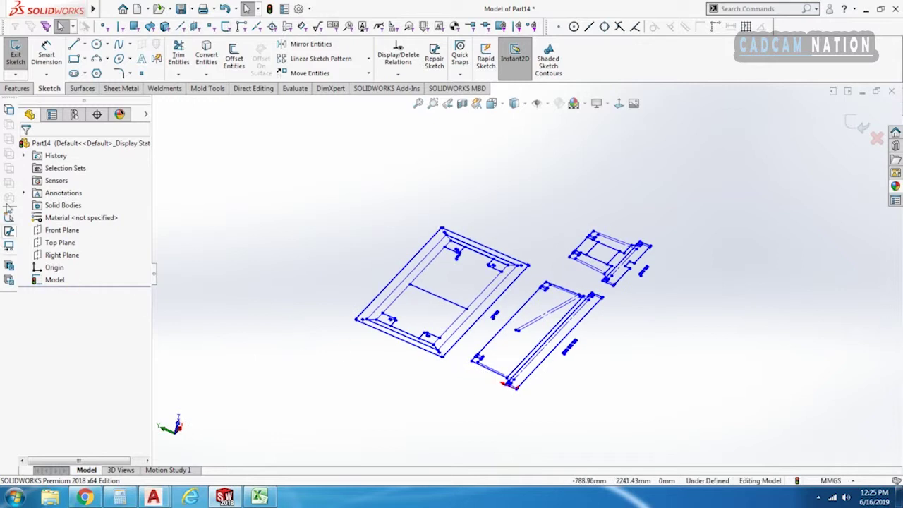
left_click_drag(8, 99, 231, 138)
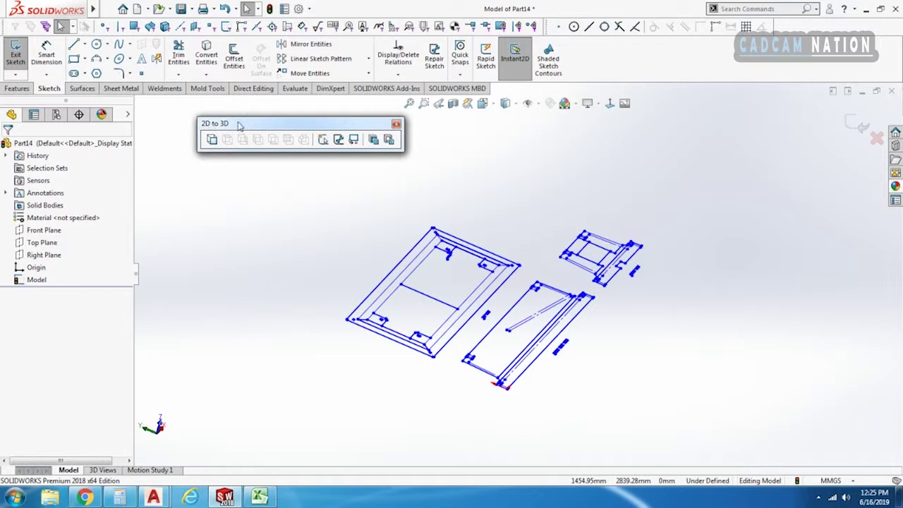
left_click_drag(247, 124, 4, 106)
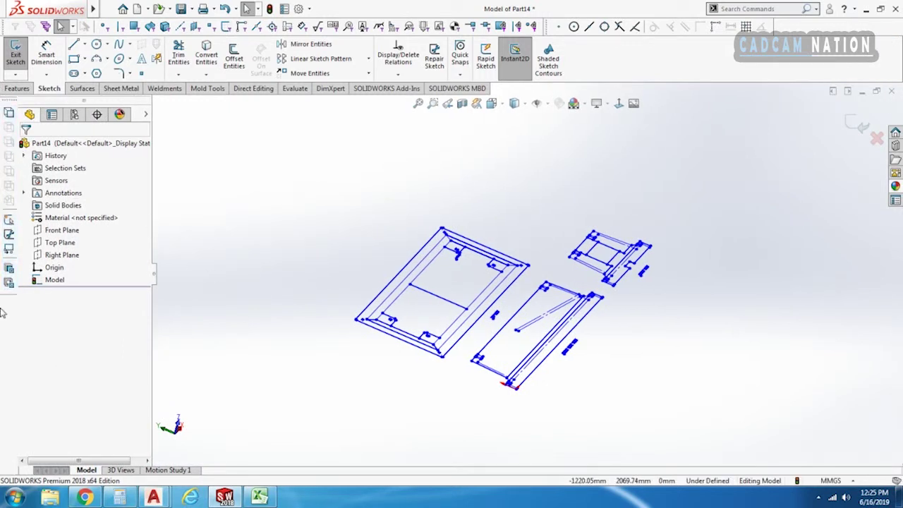
- Orient the view normal to the sketch and assign all front view entities as the Front sketch with the 2D to 3D tools
left_click(9, 113)
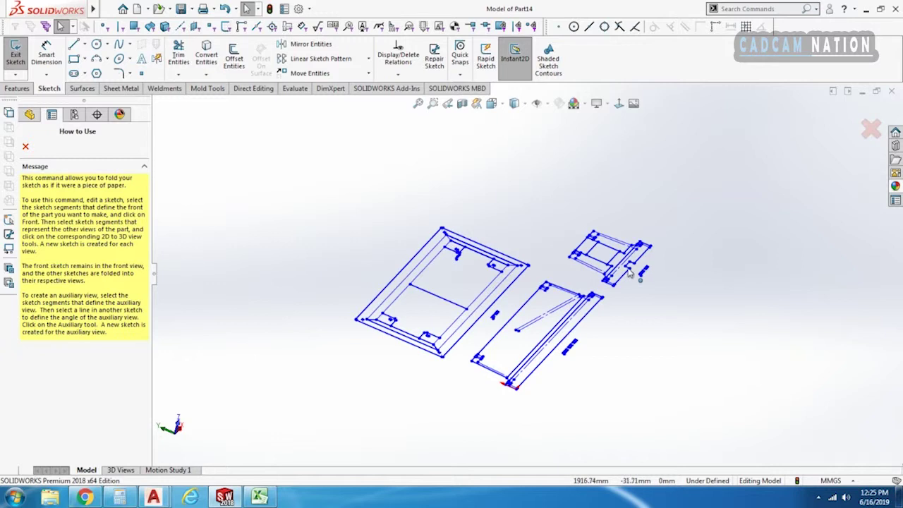
left_click(866, 133)
middle_click_drag(697, 303, 663, 305)
left_click(620, 104)
mouse_move(796, 420)
left_mouse_down()
mouse_move(649, 346)
mouse_move(600, 264)
mouse_move(609, 256)
mouse_move(613, 266)
left_mouse_up()
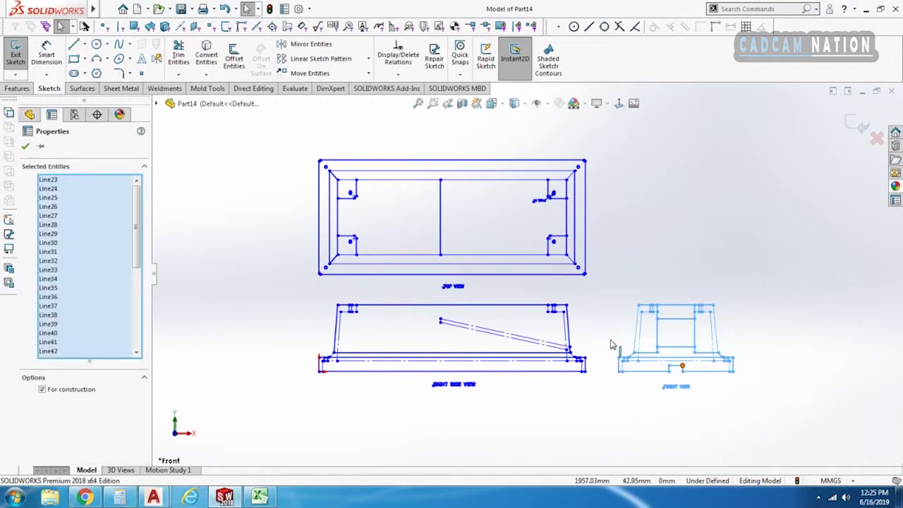
left_click(8, 113)
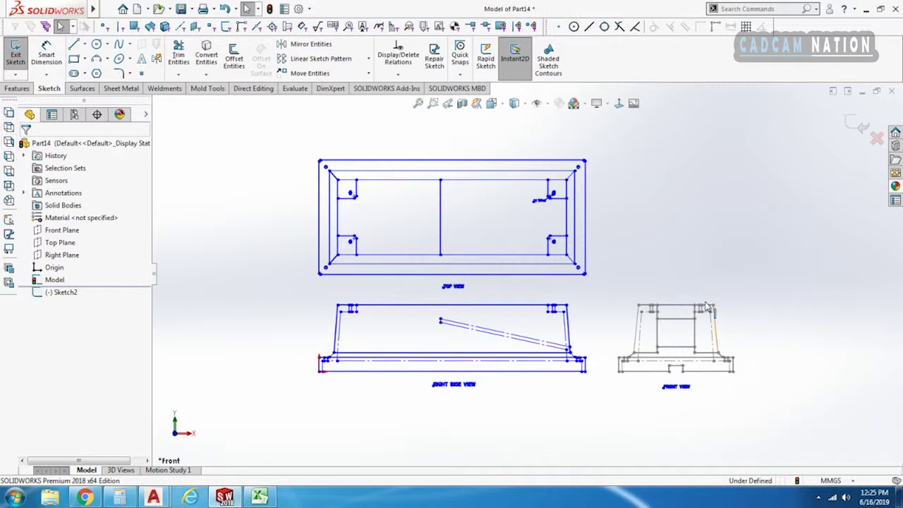
scroll(600, 306, "up", 3)
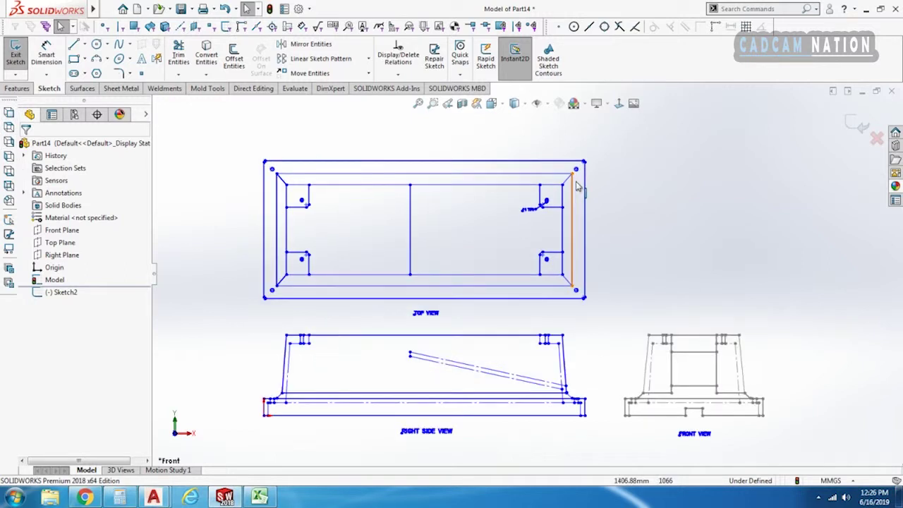
mouse_move(590, 355)
middle_mouse_down()
mouse_move(595, 365)
mouse_move(649, 303)
mouse_move(650, 338)
mouse_move(543, 346)
middle_mouse_up()
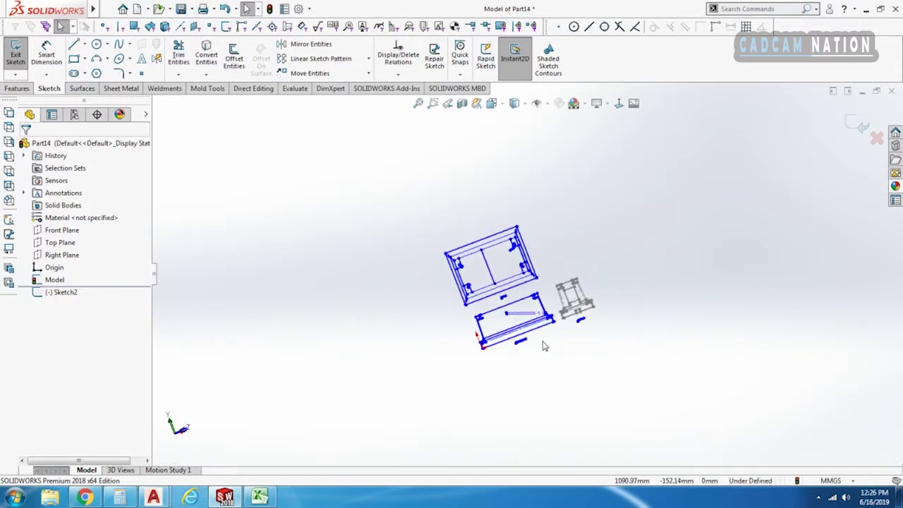
- Orient the view normal to the sketch and assign all right side view entities as the Right sketch with the 2D to 3D tools
left_click(619, 103)
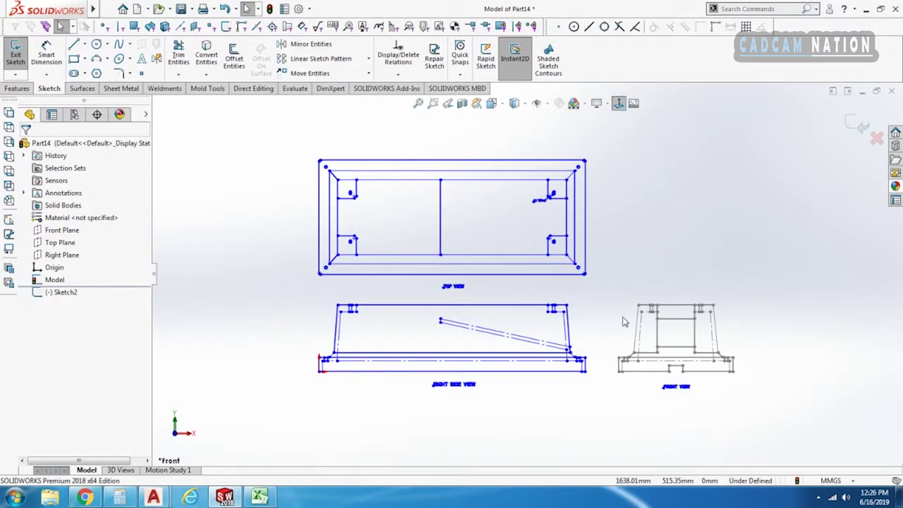
mouse_move(618, 413)
left_mouse_down()
mouse_move(468, 340)
mouse_move(278, 298)
mouse_move(272, 289)
left_mouse_up()
scroll(495, 353, "up", 3)
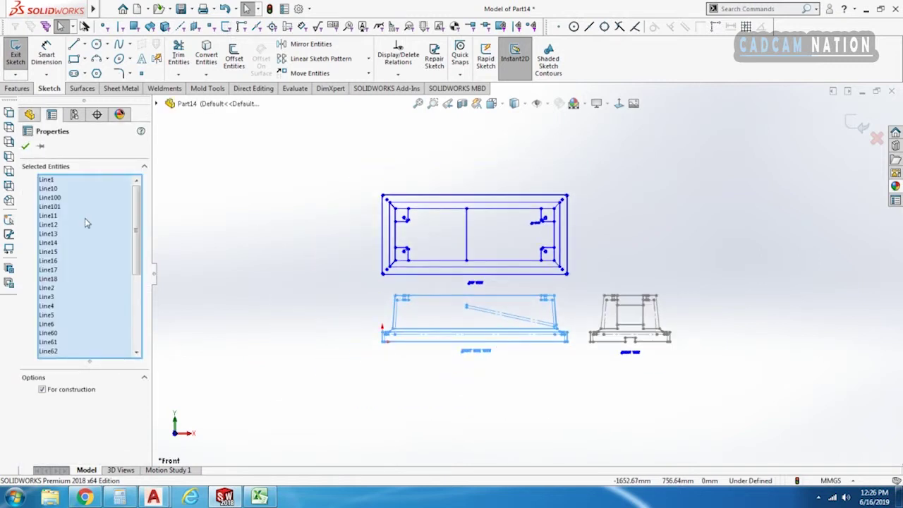
left_click(9, 142)
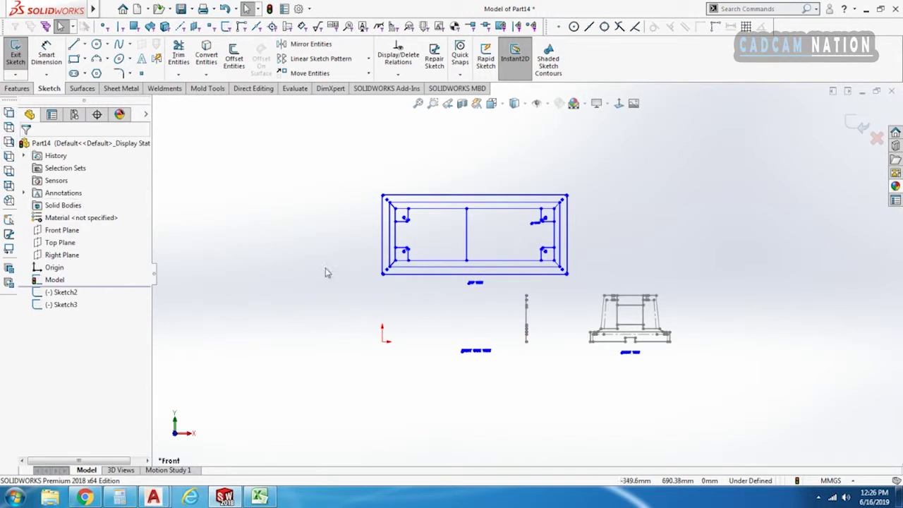
- Assign all top view entities as the Top sketch with the 2D to 3D tools, and exit the sketch
middle_click_drag(617, 373, 635, 381)
left_click(619, 104)
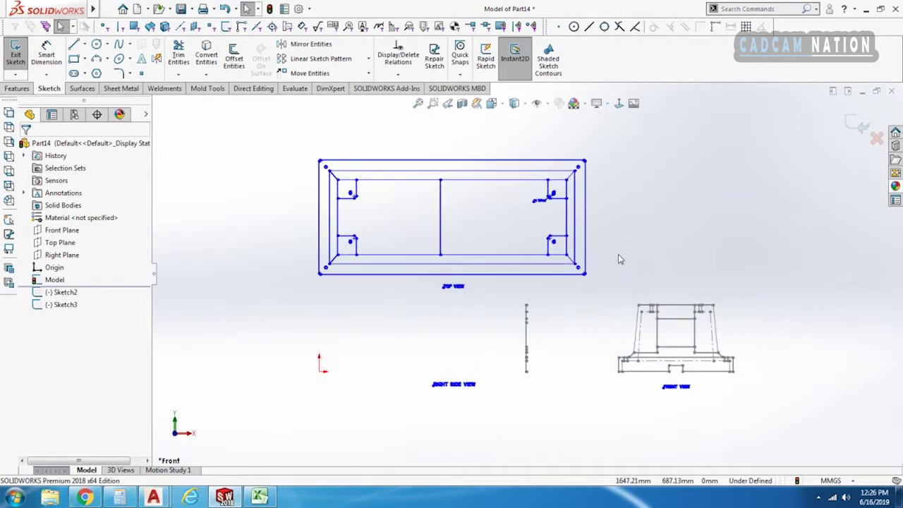
mouse_move(611, 289)
left_mouse_down()
mouse_move(440, 218)
mouse_move(286, 138)
left_mouse_up()
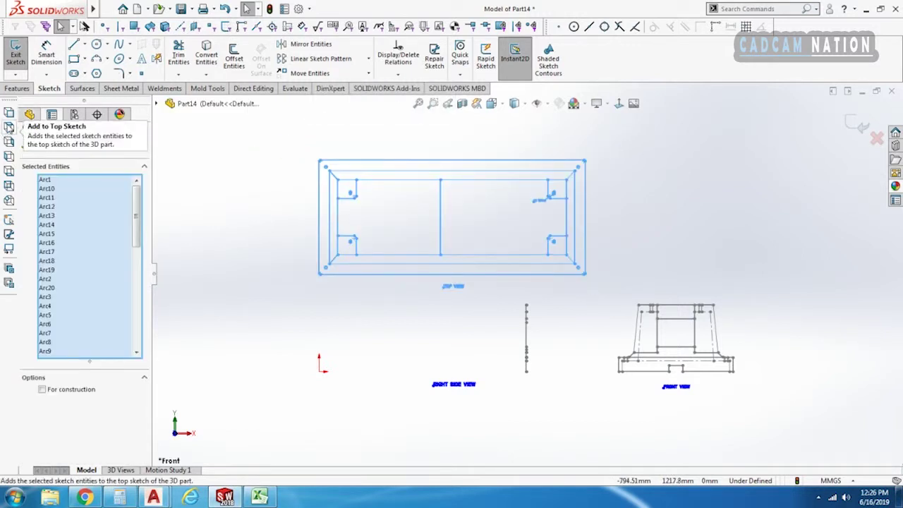
left_click(9, 127)
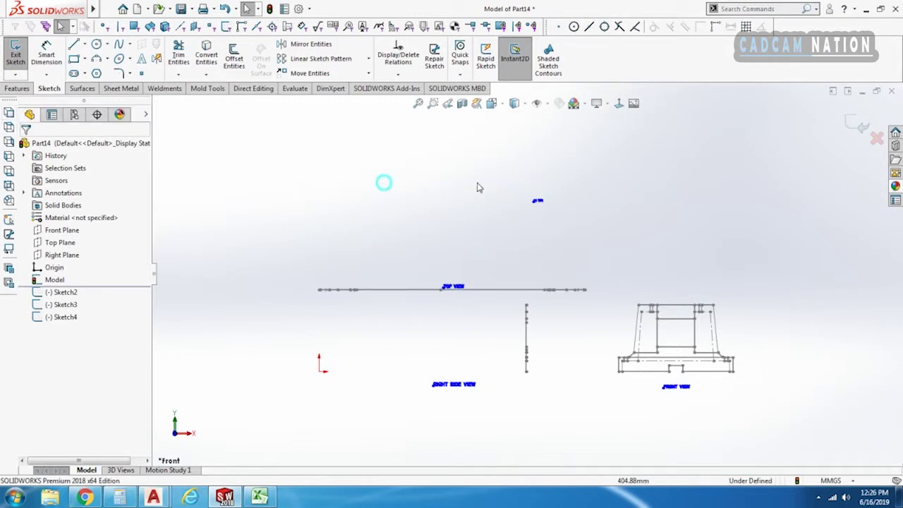
left_click(874, 124)
- Create a reference plane parallel to the Front Plane through the front-left corner point of the top view's outline
mouse_move(638, 214)
middle_mouse_down()
mouse_move(603, 373)
mouse_move(510, 340)
middle_mouse_up()
middle_click_drag(457, 264, 528, 266)
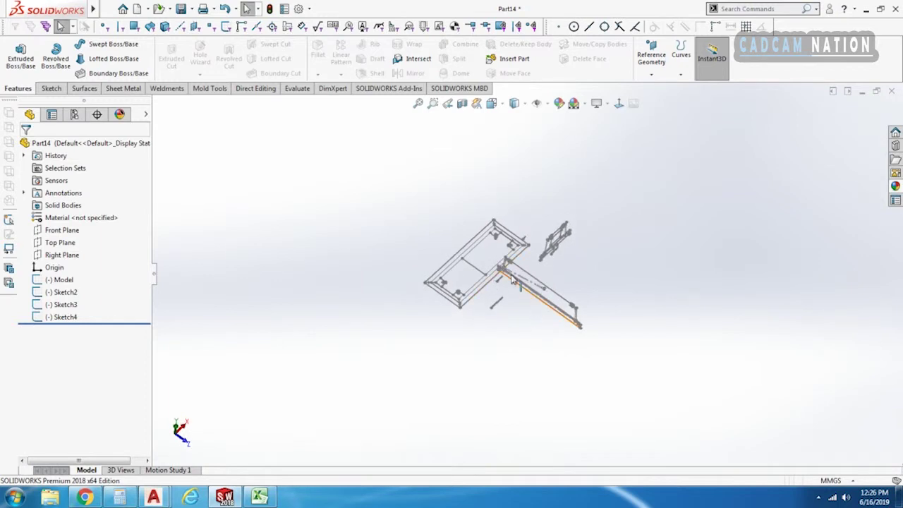
scroll(502, 285, "down", 2)
mouse_move(527, 307)
middle_mouse_down()
mouse_move(515, 261)
mouse_move(523, 310)
middle_mouse_up()
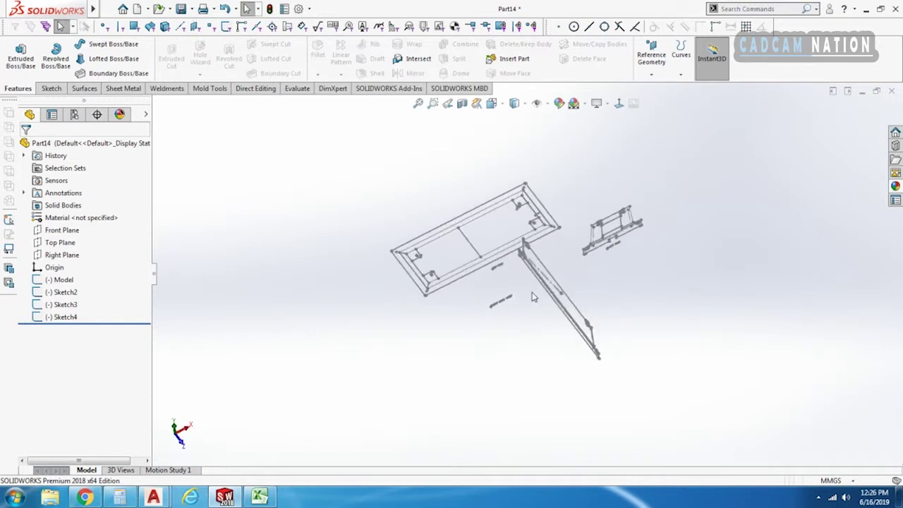
scroll(542, 246, "down", 2)
middle_click_drag(570, 283, 574, 275)
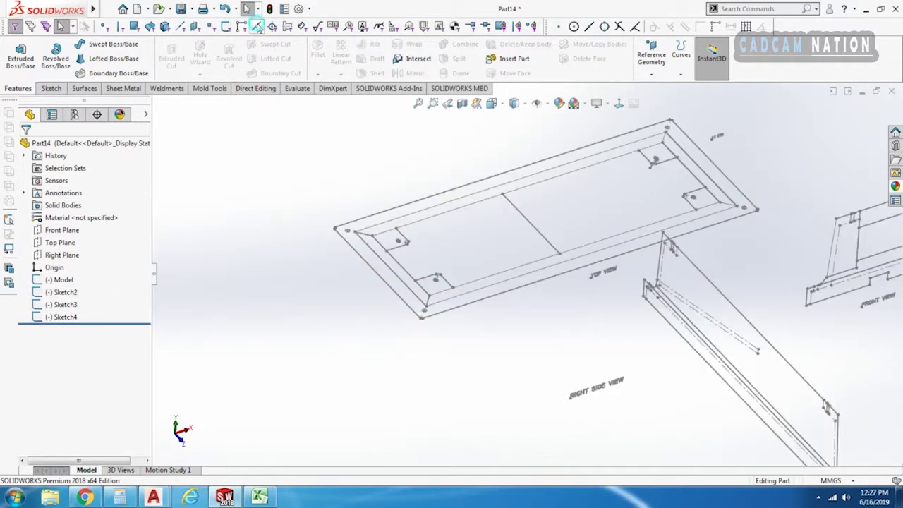
left_click(651, 57)
left_click(662, 86)
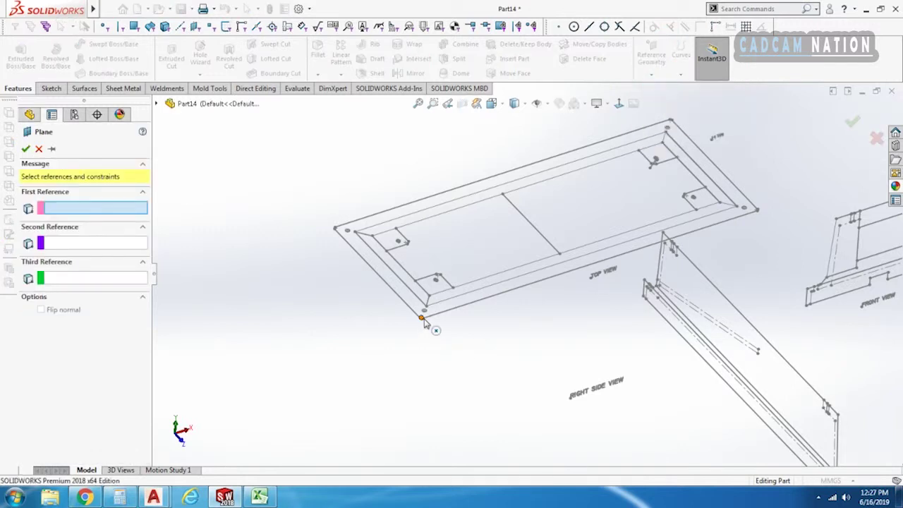
scroll(423, 321, "down", 5)
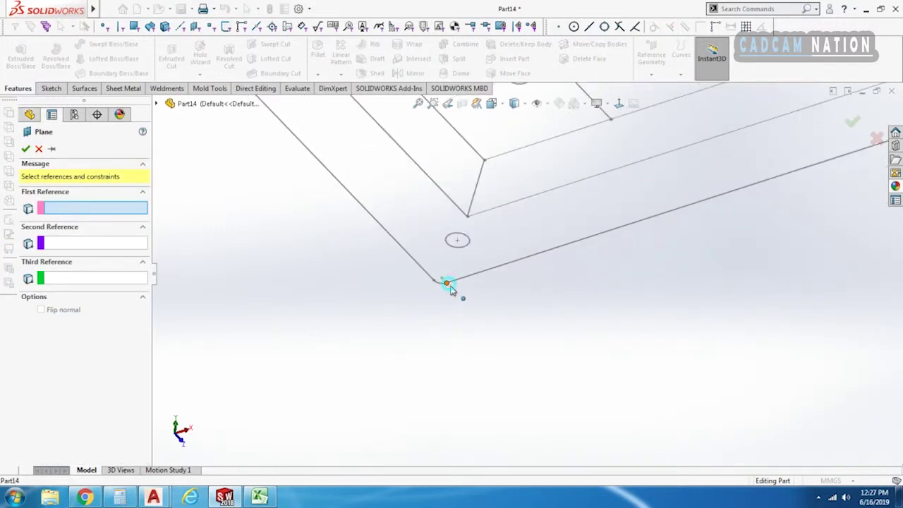
left_click(448, 284)
scroll(487, 312, "up", 5)
middle_click_drag(621, 322, 452, 372, "ctrl")
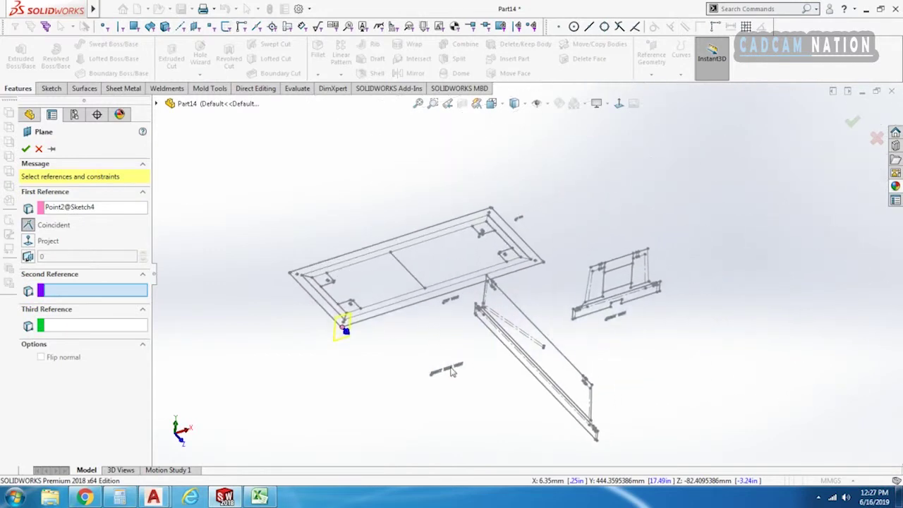
left_click(159, 104)
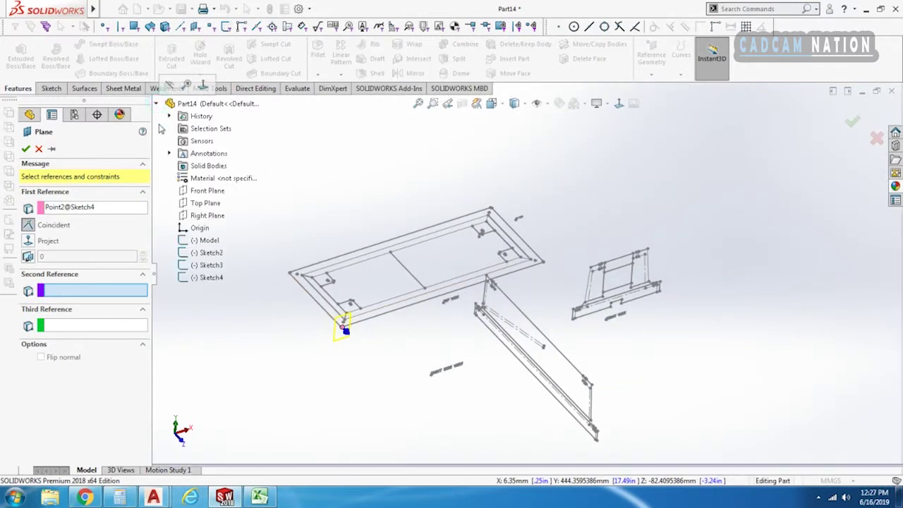
left_click(200, 192)
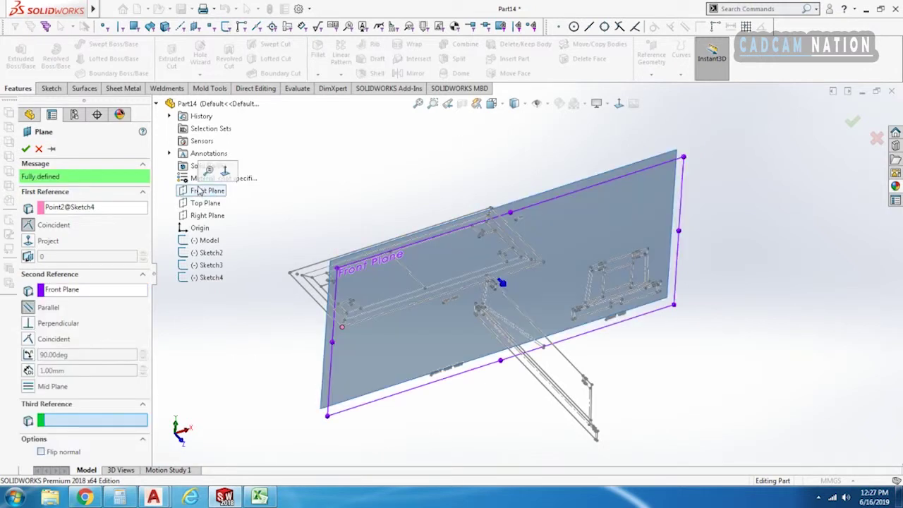
left_click(26, 149)
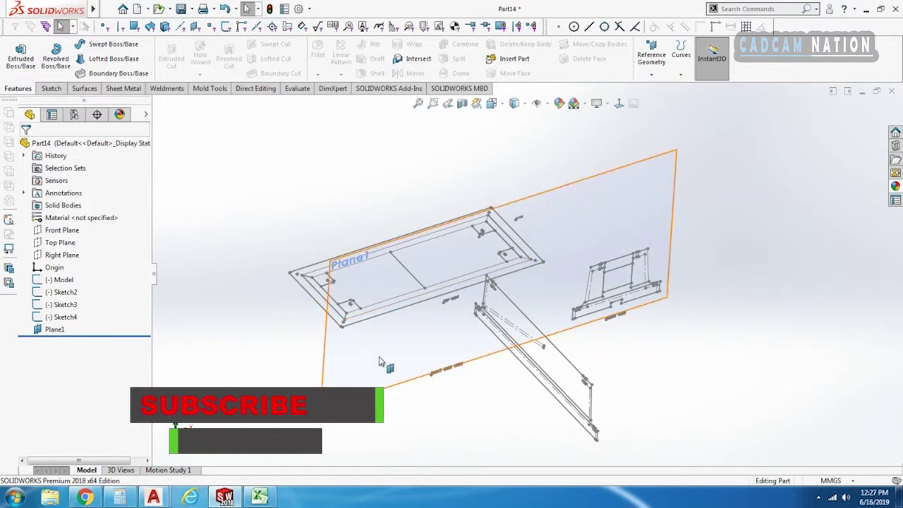
- Create a second reference plane parallel to the Top Plane through the rear-right corner point of the top view's outline
mouse_move(498, 374)
middle_mouse_down()
mouse_move(509, 404)
mouse_move(488, 374)
mouse_move(490, 345)
mouse_move(508, 358)
mouse_move(554, 365)
mouse_move(633, 341)
mouse_move(484, 355)
mouse_move(528, 492)
mouse_move(523, 483)
mouse_move(593, 441)
mouse_move(616, 364)
middle_mouse_up()
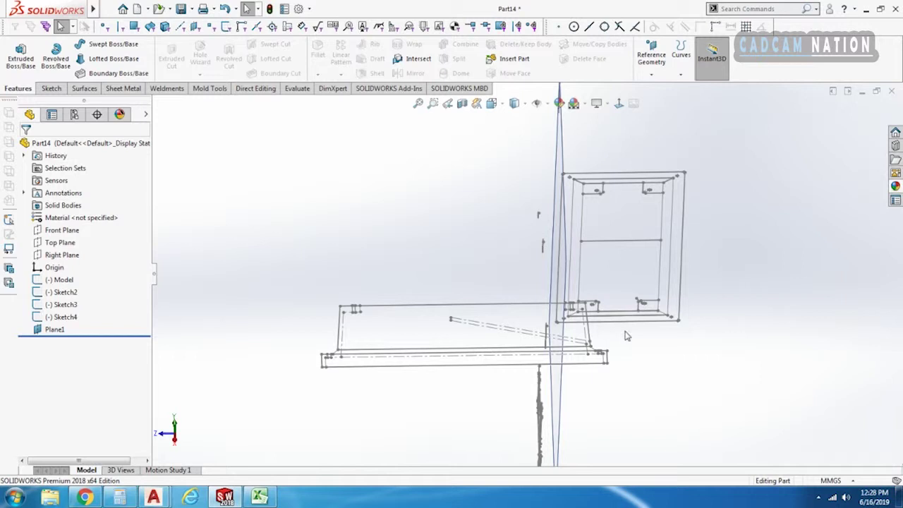
scroll(627, 336, "up", 1)
mouse_move(589, 344)
middle_mouse_down()
mouse_move(566, 381)
mouse_move(667, 371)
middle_mouse_up()
left_click(651, 58)
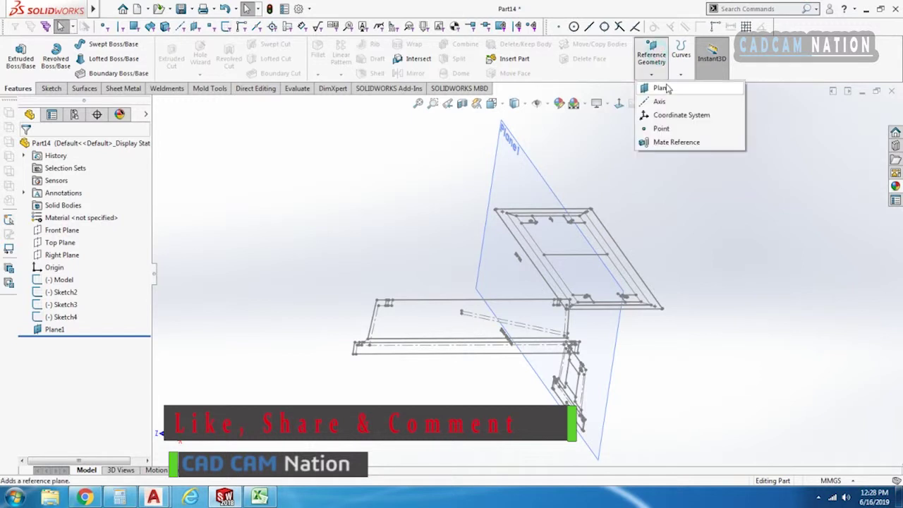
left_click(664, 87)
middle_click_drag(663, 326, 596, 311)
scroll(593, 309, "down", 3)
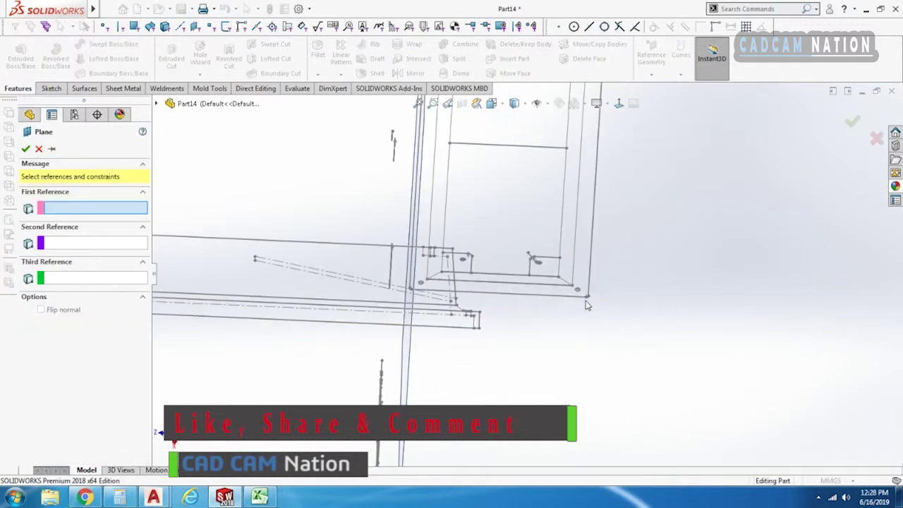
left_click(586, 298)
scroll(565, 331, "up", 3)
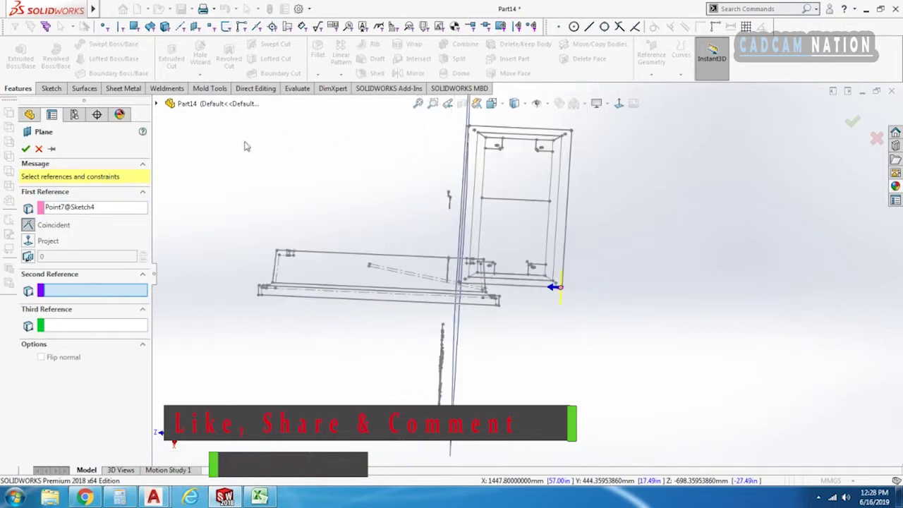
left_click(156, 103)
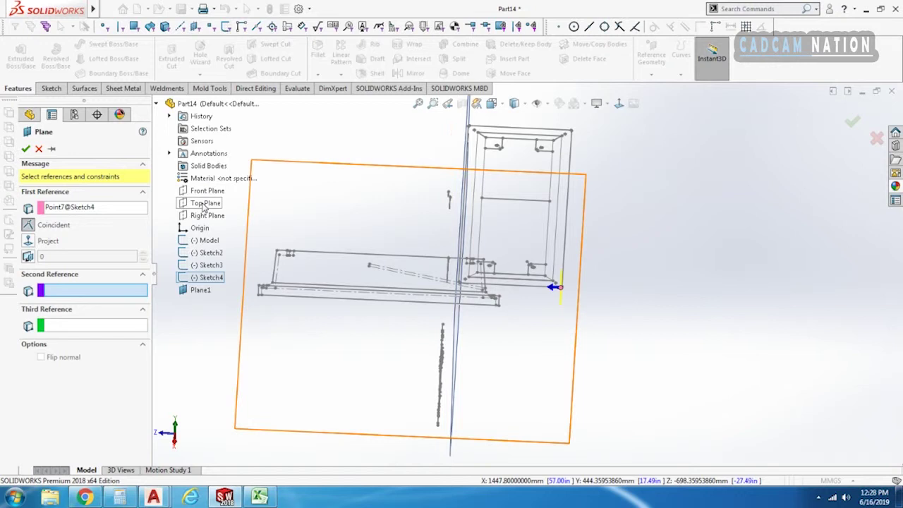
left_click(204, 205)
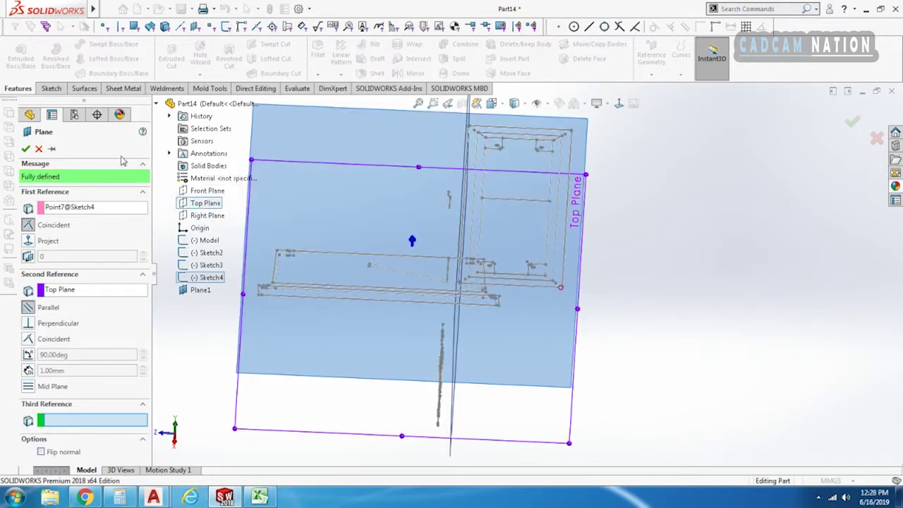
left_click(26, 149)
- Edit Plane2, replacing its second reference with the Right Plane so it is parallel to that plane
middle_click_drag(595, 375, 635, 354)
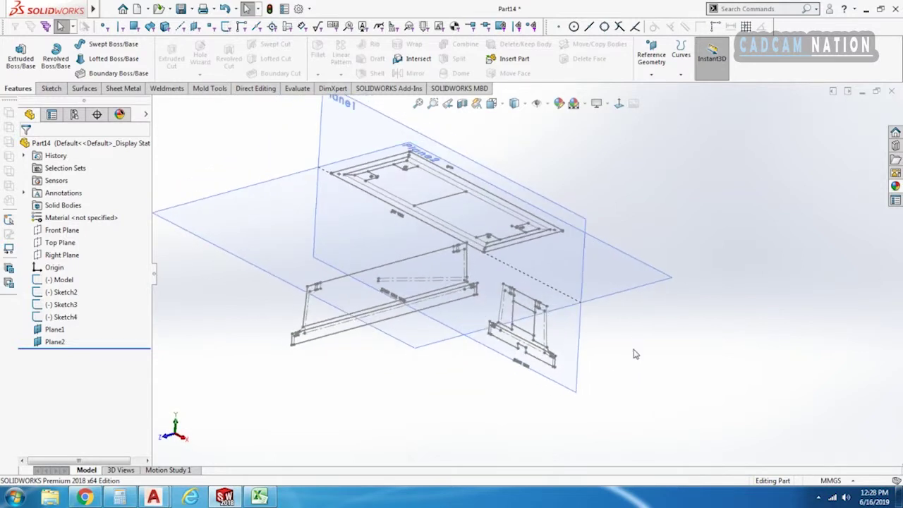
left_click(54, 341)
left_click(66, 307)
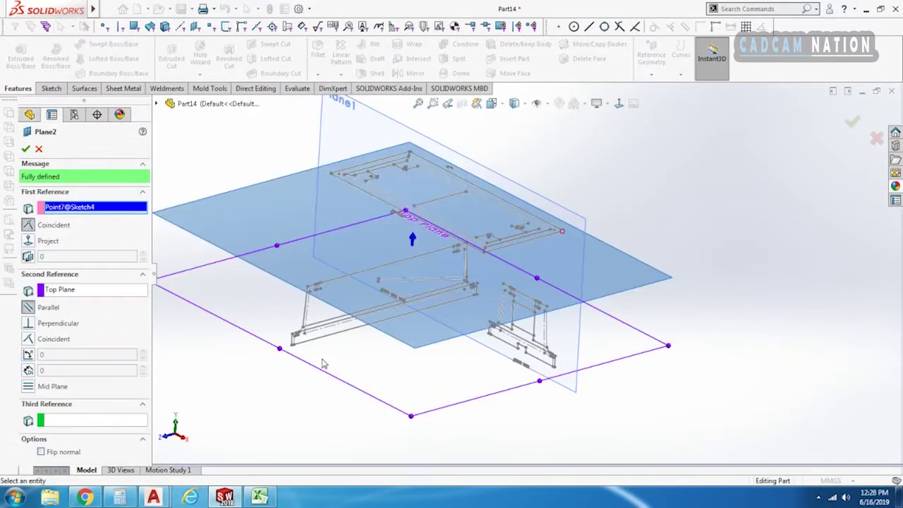
left_click(88, 290)
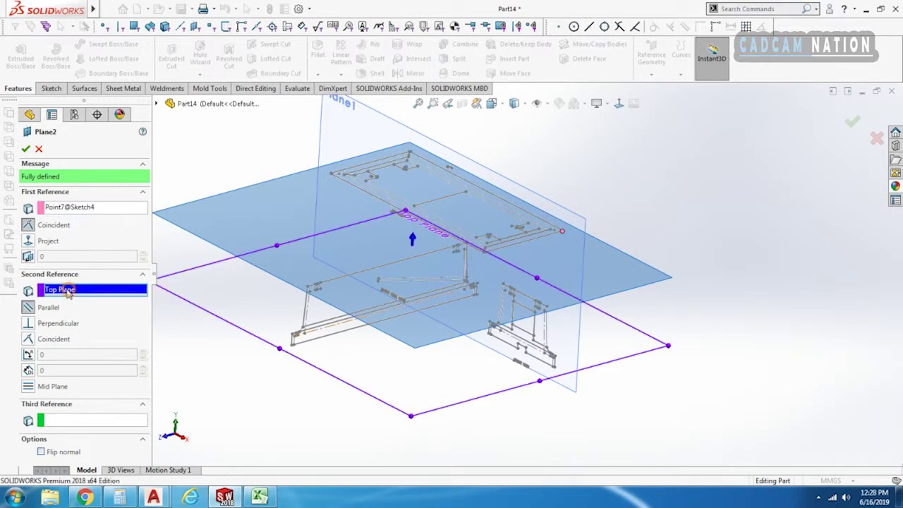
right_click(88, 295)
left_click(96, 298)
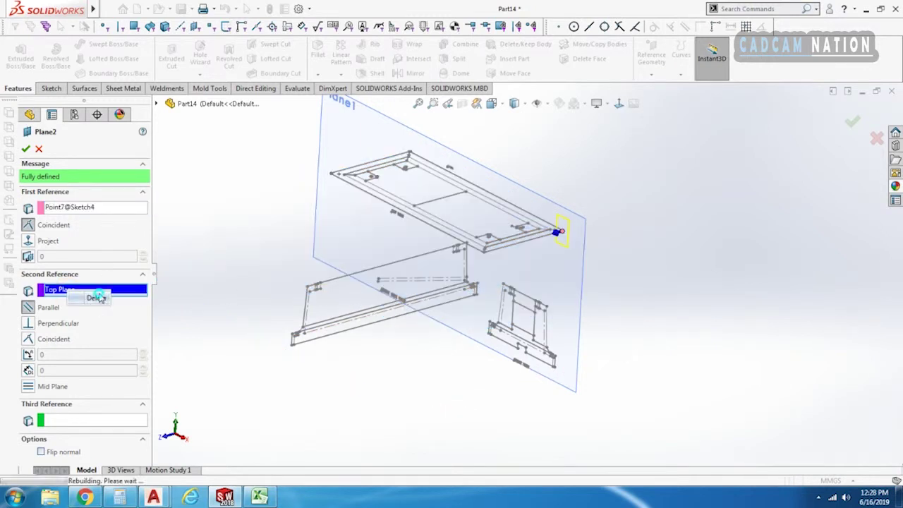
left_click(158, 104)
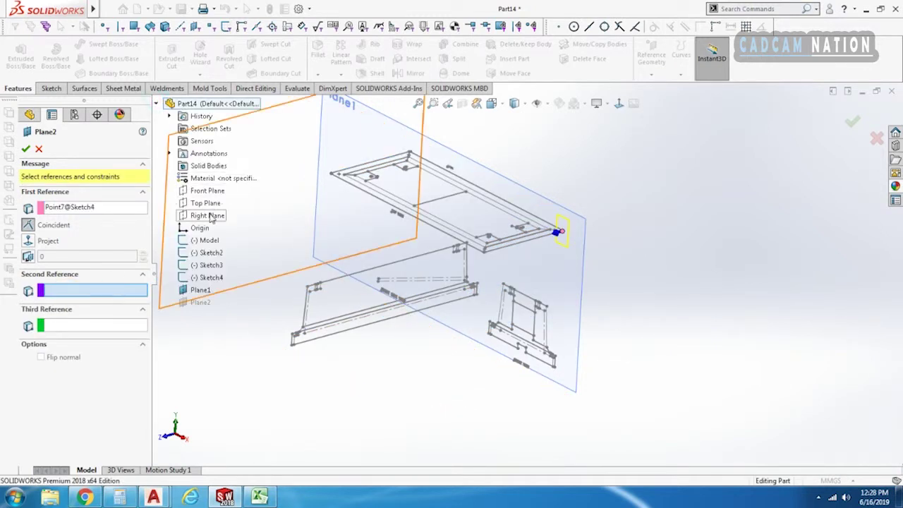
left_click(211, 216)
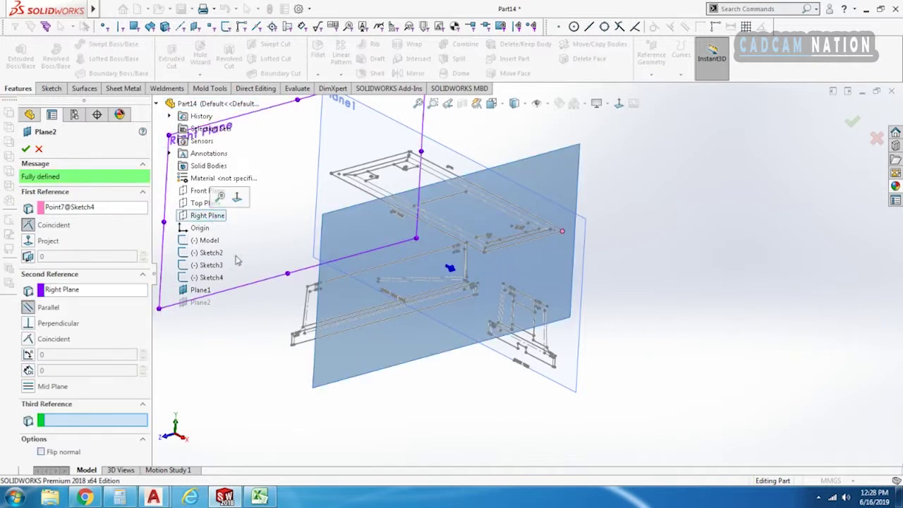
left_click(26, 149)
- Reorder the features after Sketch4 to Plane2, Plane1, Sketch3, Sketch2, placing the side and front view sketches below both planes
middle_click_drag(342, 432, 547, 459)
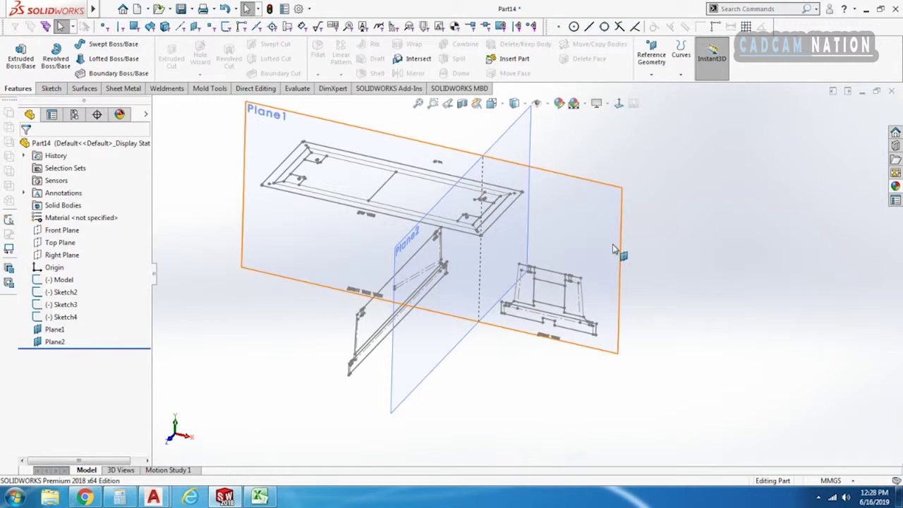
left_click(583, 300)
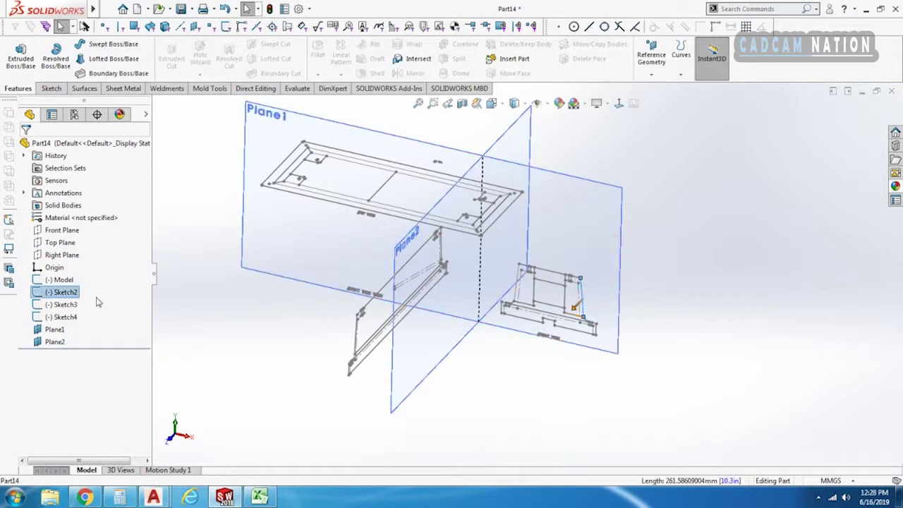
right_click(63, 292)
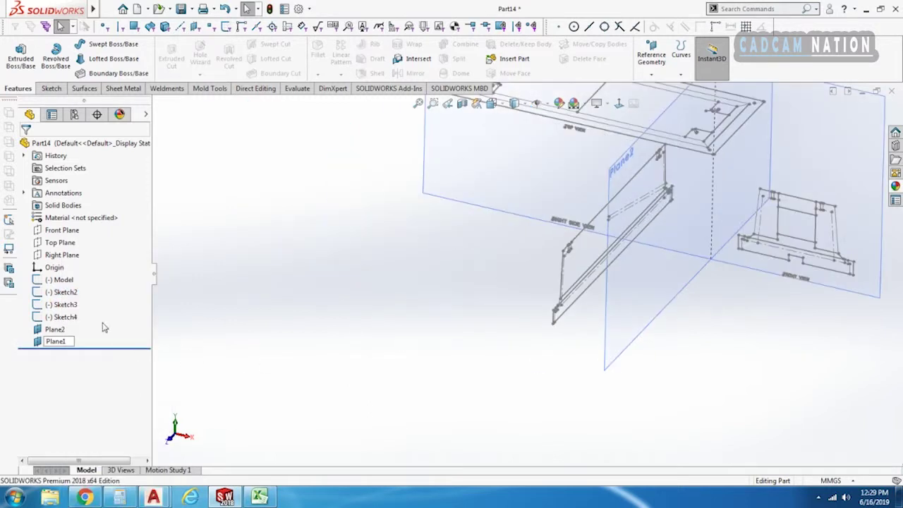
left_click_drag(69, 297, 60, 344)
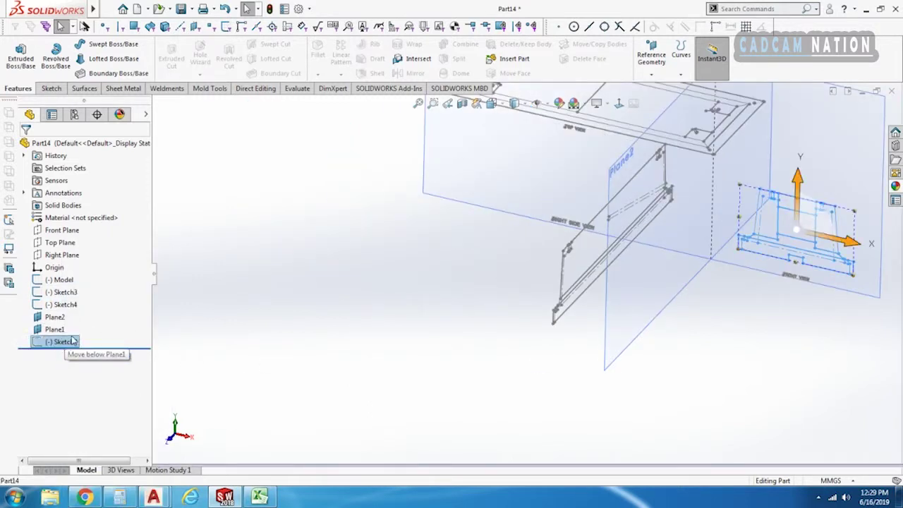
left_click_drag(72, 295, 61, 339)
- Try to move the top view sketch, Sketch4, below the reference planes in the feature order
left_click_drag(70, 298, 68, 324)
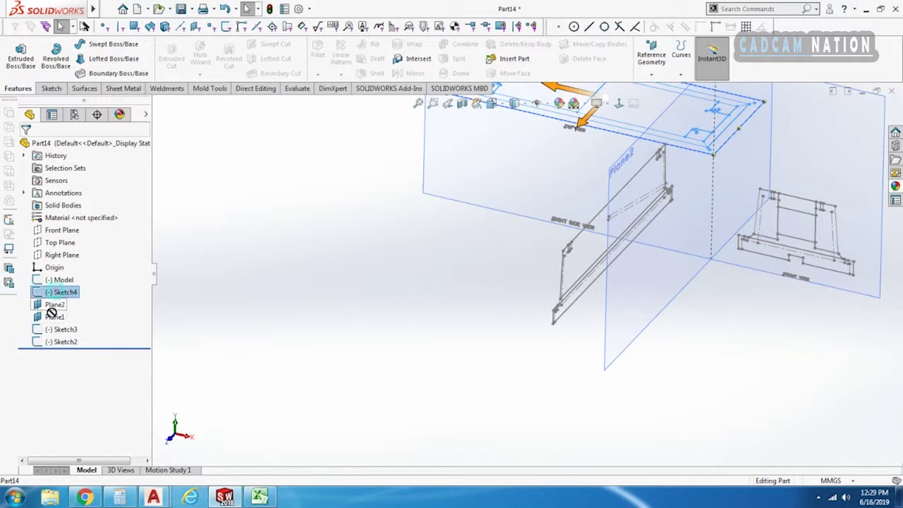
mouse_move(51, 325)
left_mouse_down()
mouse_move(45, 279)
mouse_move(90, 293)
left_mouse_up()
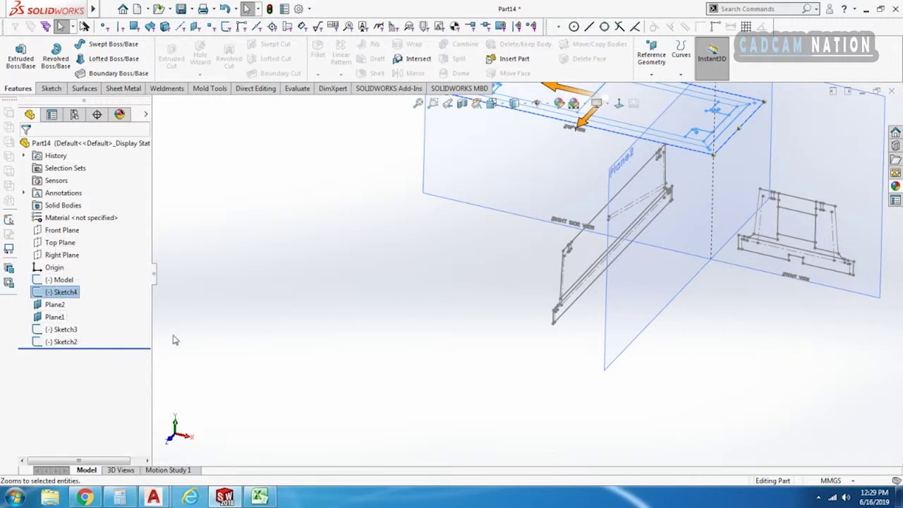
left_click(209, 336)
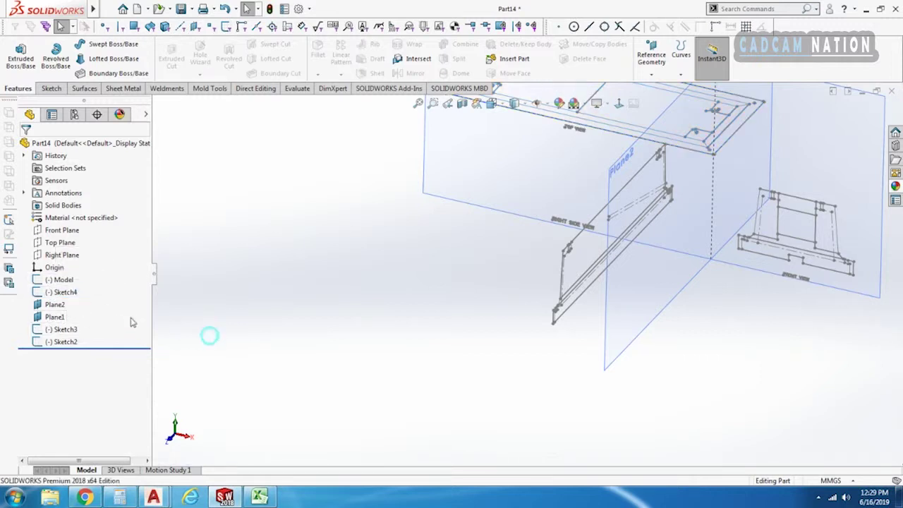
- Change the sketch plane of the front view sketch, Sketch2, to Plane2
left_click(71, 330)
left_click(67, 341)
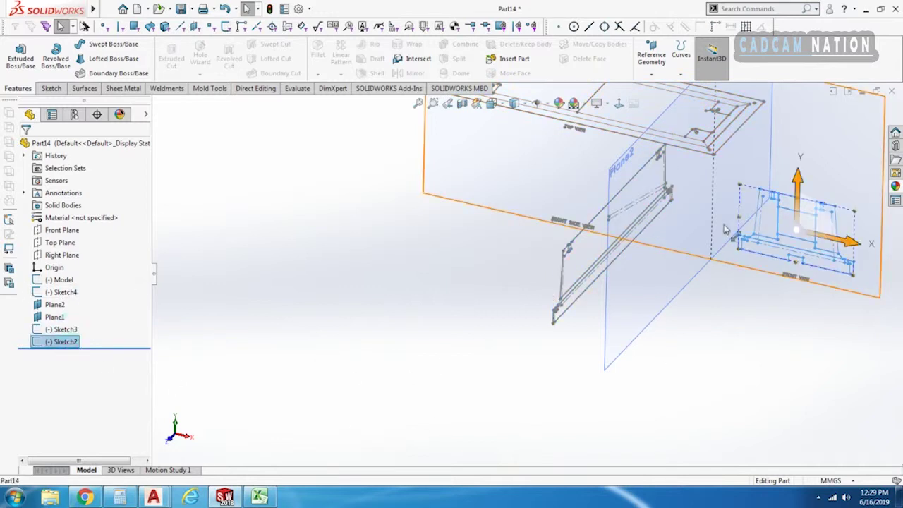
right_click(56, 333)
left_click(43, 342)
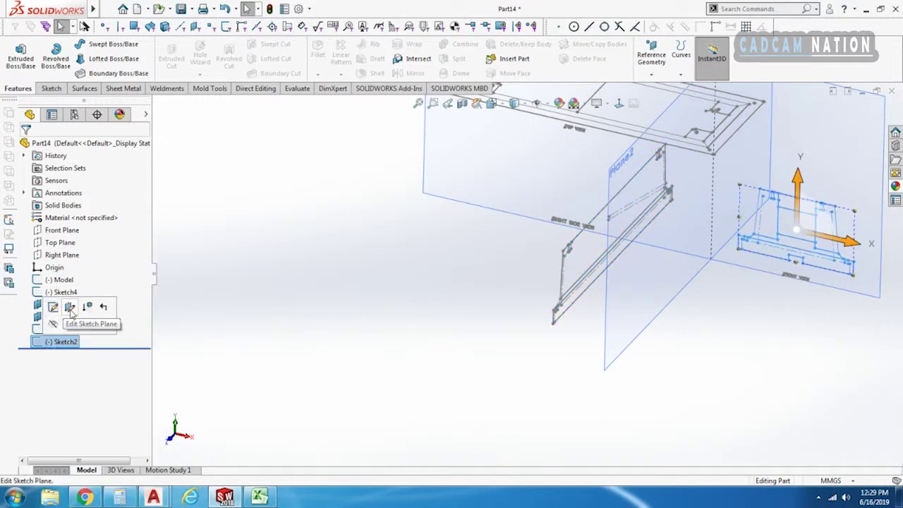
left_click(71, 314)
middle_click_drag(750, 338, 599, 390)
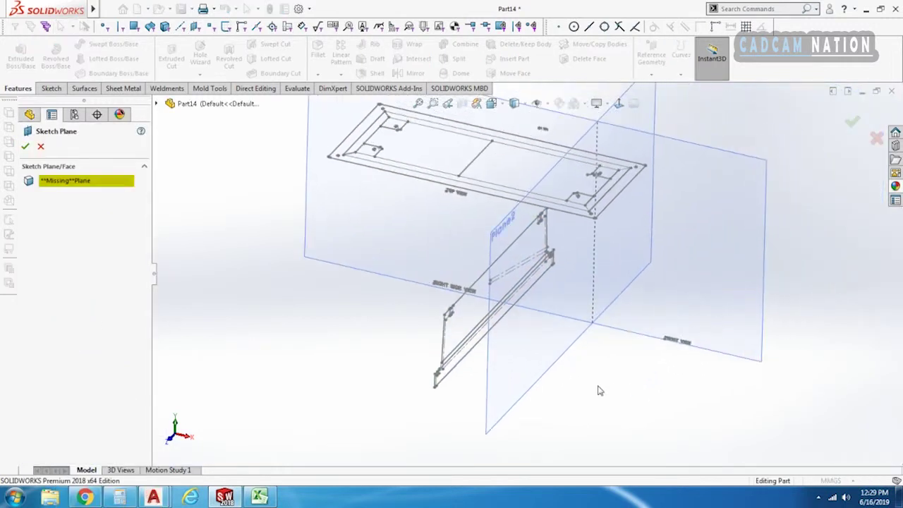
left_click(559, 359)
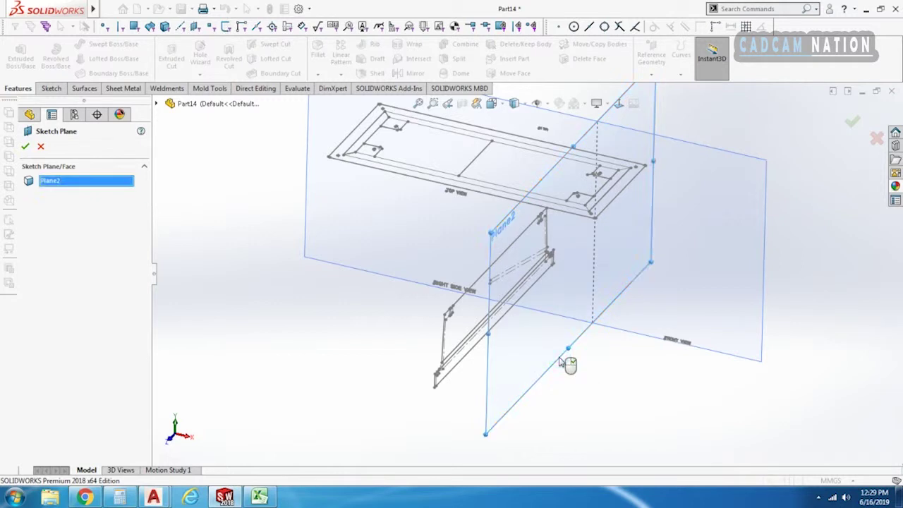
key("Return")
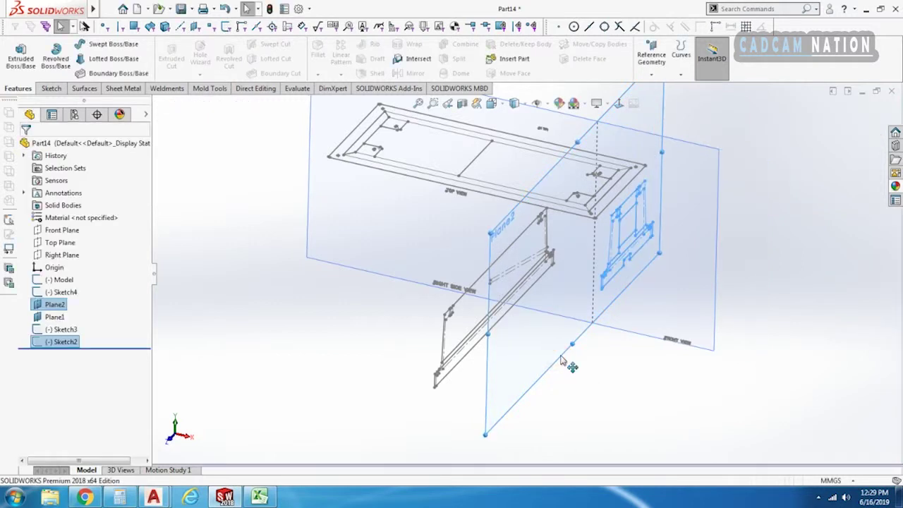
left_click(607, 364)
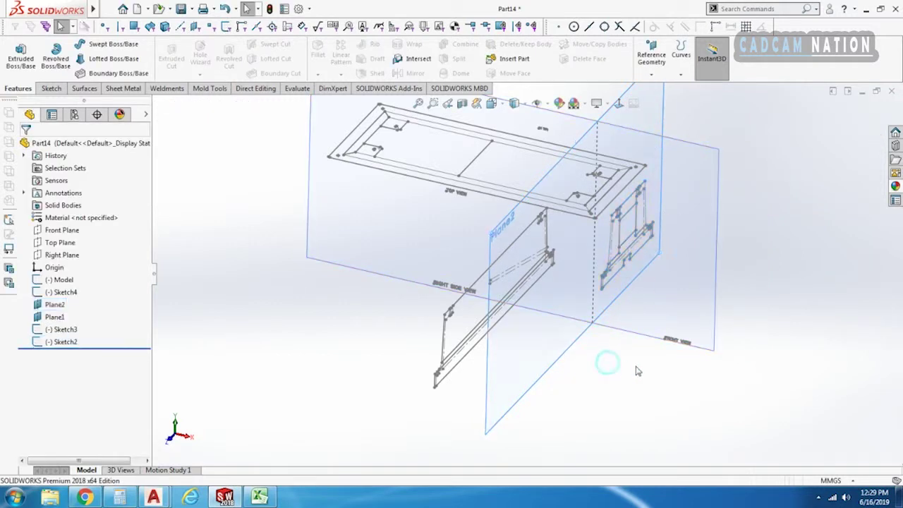
- Change the sketch plane of the side view sketch, Sketch3, to Plane1
left_click(71, 333)
left_click(97, 290)
left_click(373, 252)
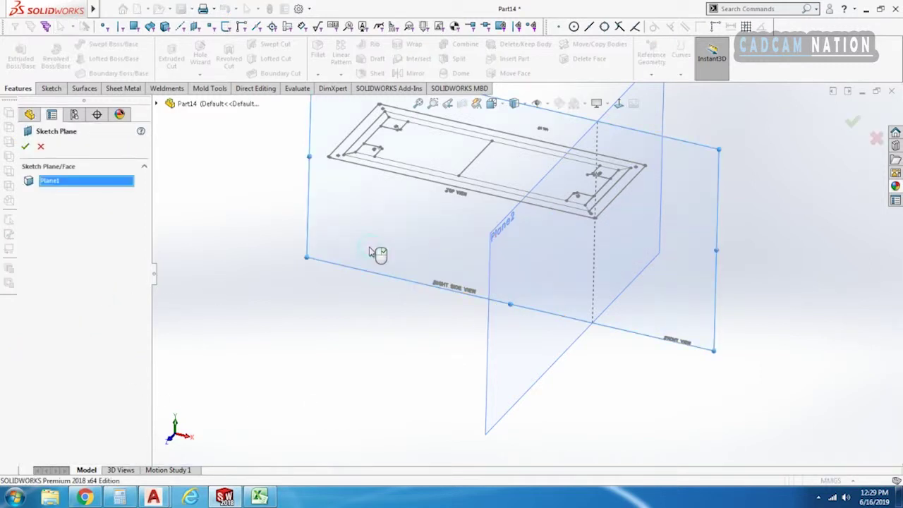
key("Return")
- Hide the reference planes Plane1 and Plane2 in the model
mouse_move(376, 309)
middle_mouse_down()
mouse_move(541, 343)
mouse_move(582, 311)
mouse_move(621, 317)
mouse_move(629, 352)
mouse_move(589, 403)
middle_mouse_up()
left_click(744, 212)
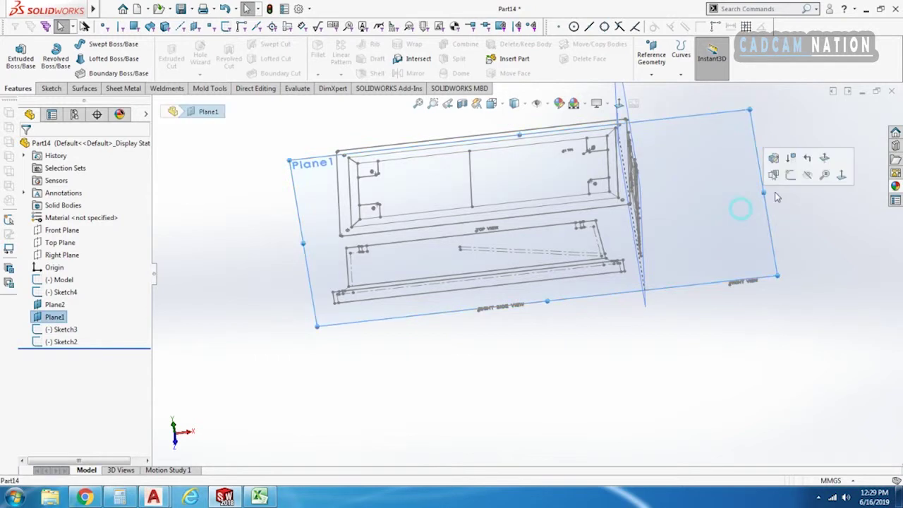
left_click(805, 175)
middle_click_drag(667, 307, 600, 240)
left_click(630, 253)
left_click(699, 221)
- Examine how the side and front view sketches line up with the top view, looking straight on and at an angle
left_click(619, 103)
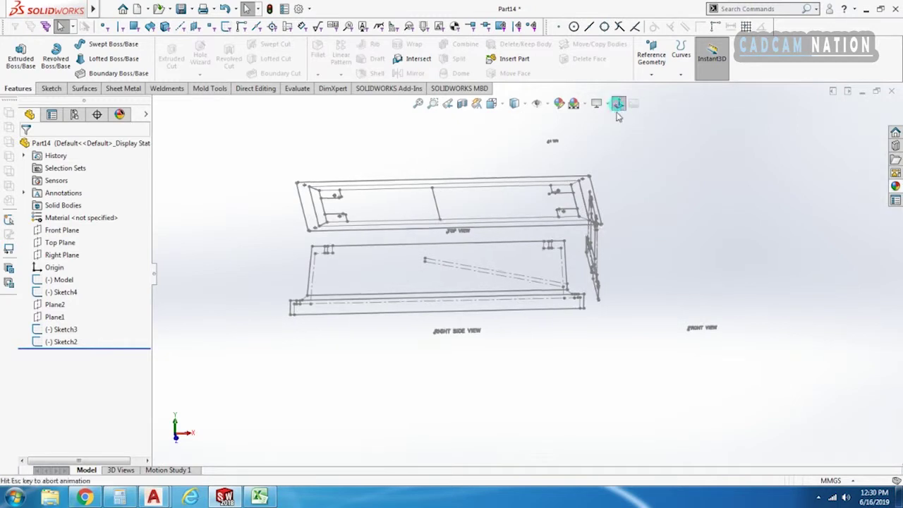
scroll(417, 250, "down", 5)
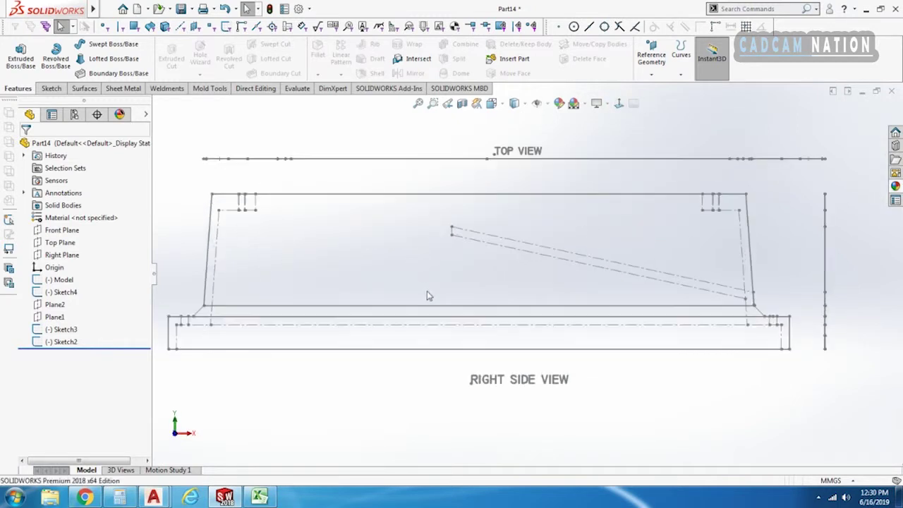
scroll(526, 275, "up", 3)
scroll(748, 322, "down", 3)
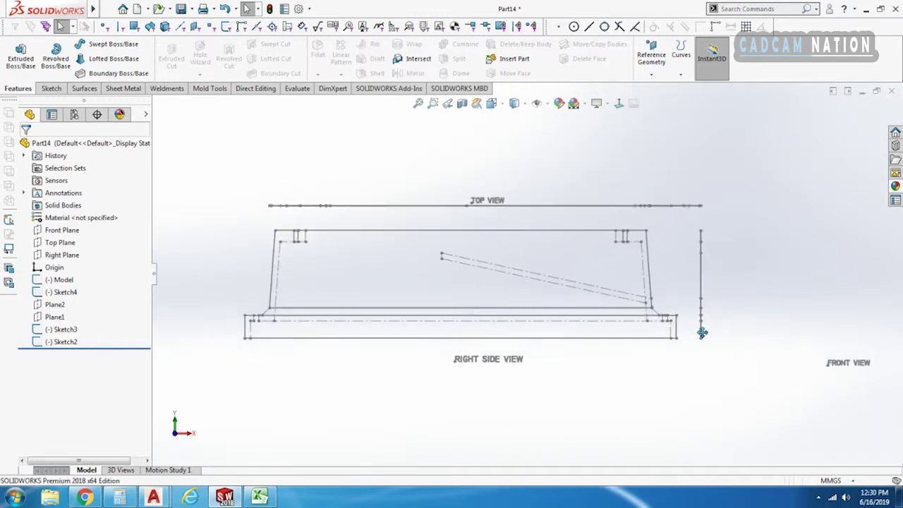
mouse_move(583, 283)
middle_mouse_down()
mouse_move(579, 342)
mouse_move(554, 310)
mouse_move(572, 296)
mouse_move(473, 338)
mouse_move(528, 296)
mouse_move(523, 288)
middle_mouse_up()
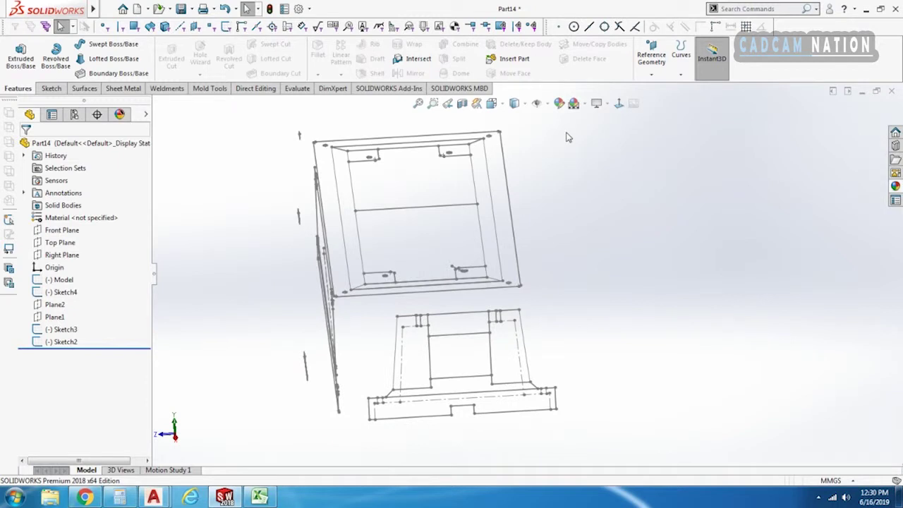
left_click(619, 104)
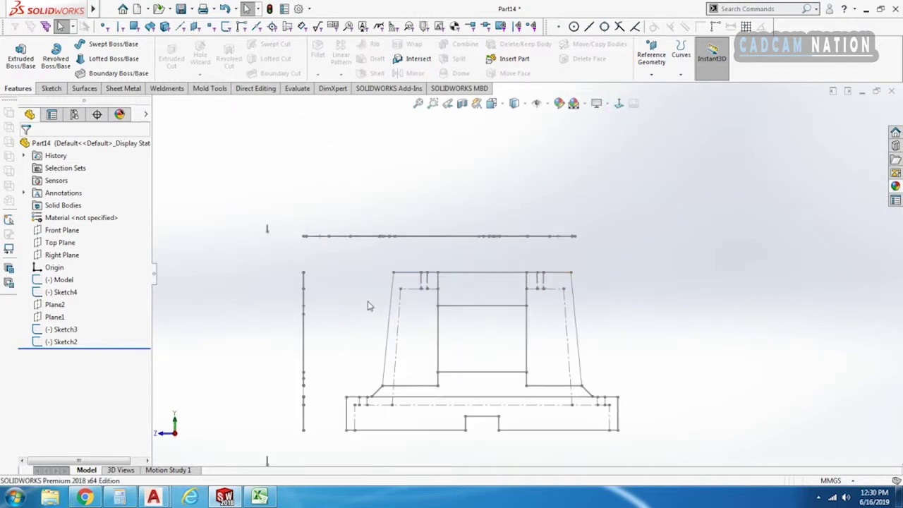
middle_click_drag(419, 385, 440, 375)
middle_click_drag(544, 388, 528, 340, "ctrl")
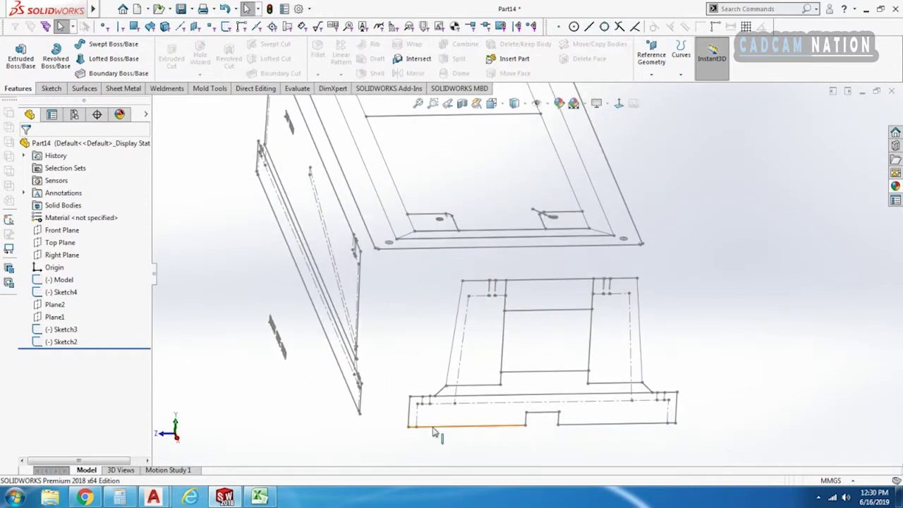
- Measure from the front view's lower corner nearest the side view to the top view outline's matching corner, and copy the Delta Z value
key("m")
left_click(408, 427)
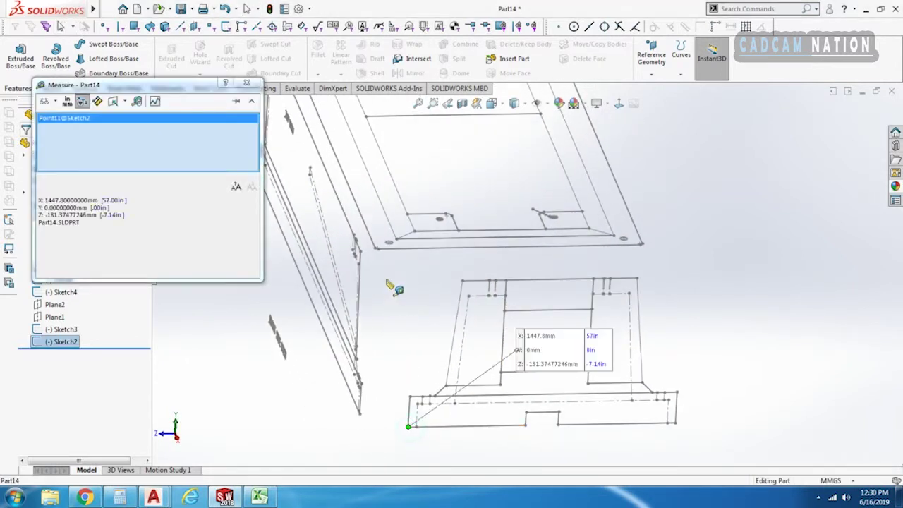
left_click(375, 248)
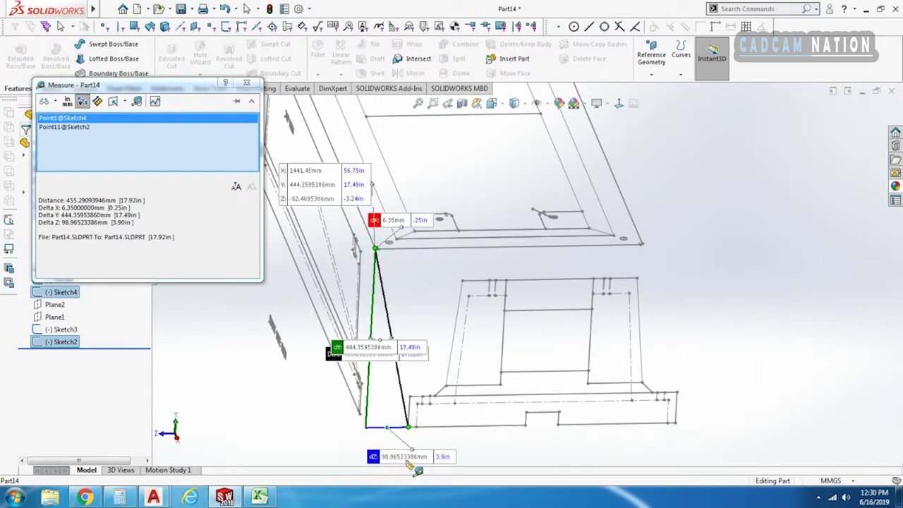
double_click(85, 222)
key("ctrl+c")
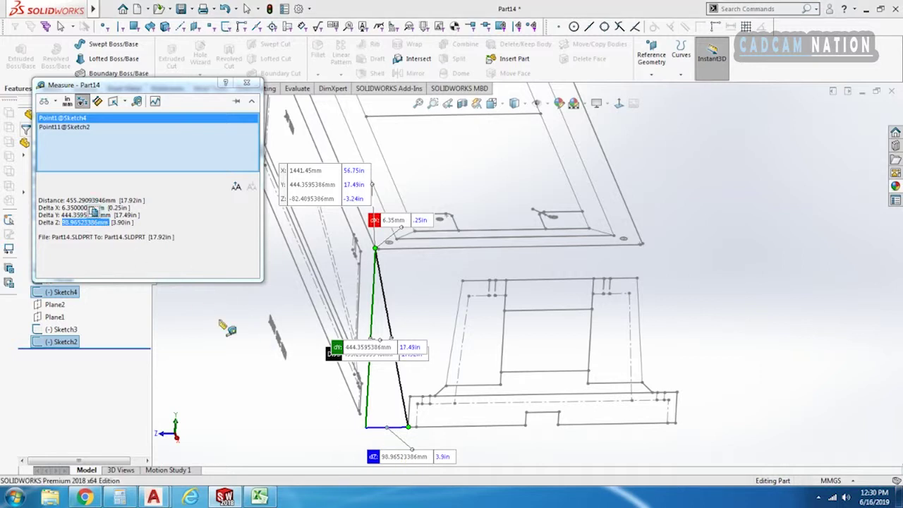
key("Escape")
- Edit Sketch2 and move all its front view entities by -98.96523386 mm in X and 0 mm in Y
scroll(463, 371, "up", 2)
middle_click_drag(465, 373, 564, 364)
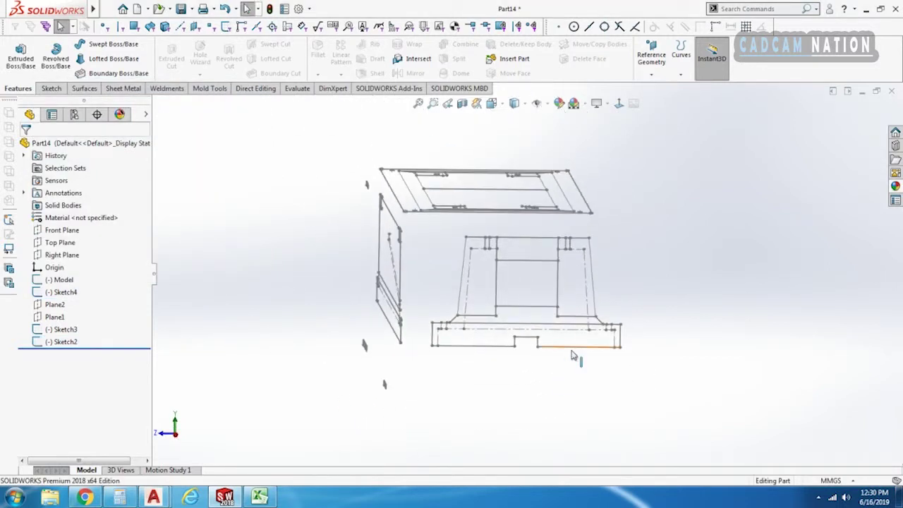
left_click(573, 355)
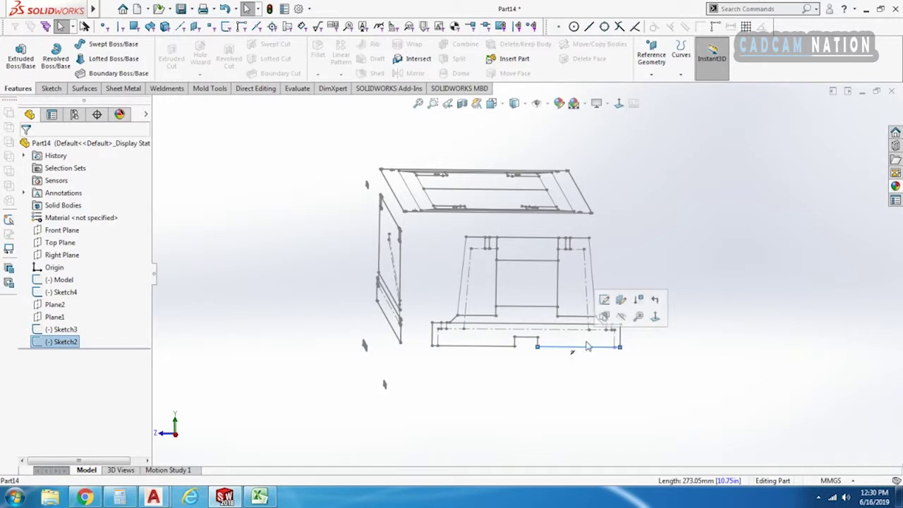
left_click(604, 300)
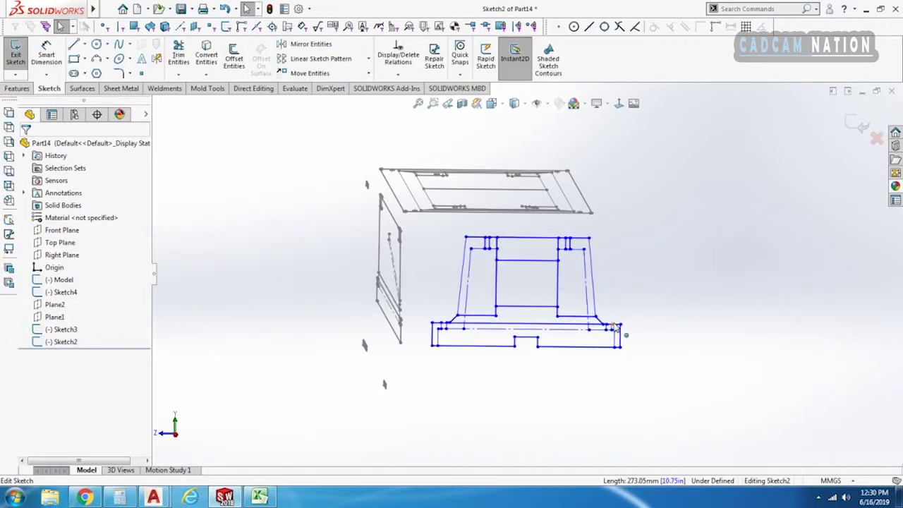
left_click(619, 103)
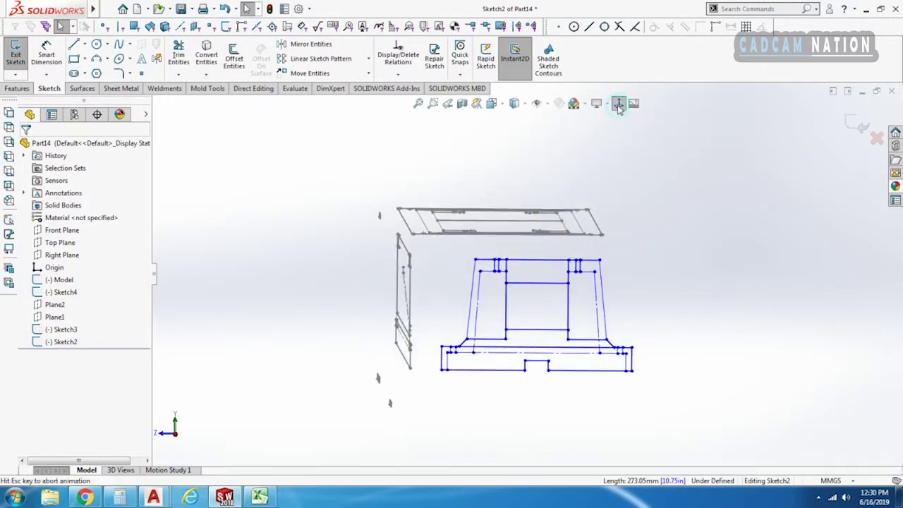
mouse_move(698, 450)
left_mouse_down()
mouse_move(470, 286)
mouse_move(446, 280)
left_mouse_up()
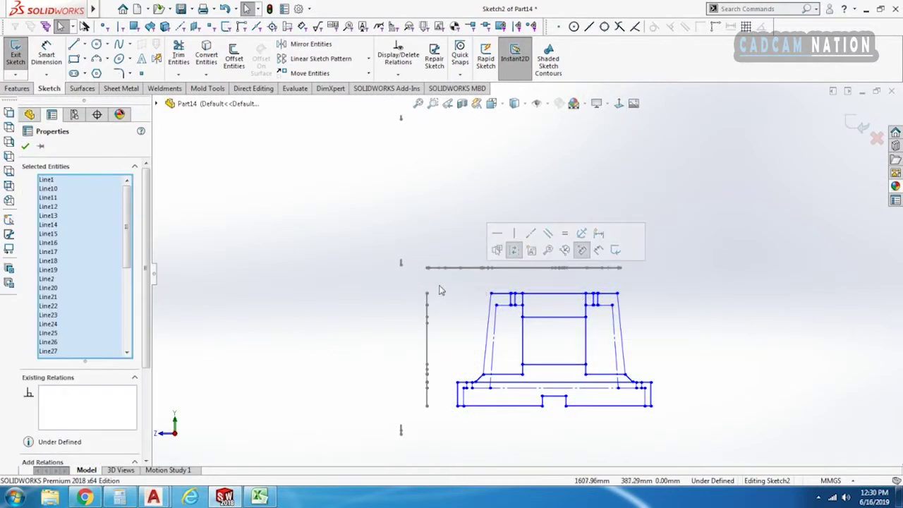
left_click(310, 73)
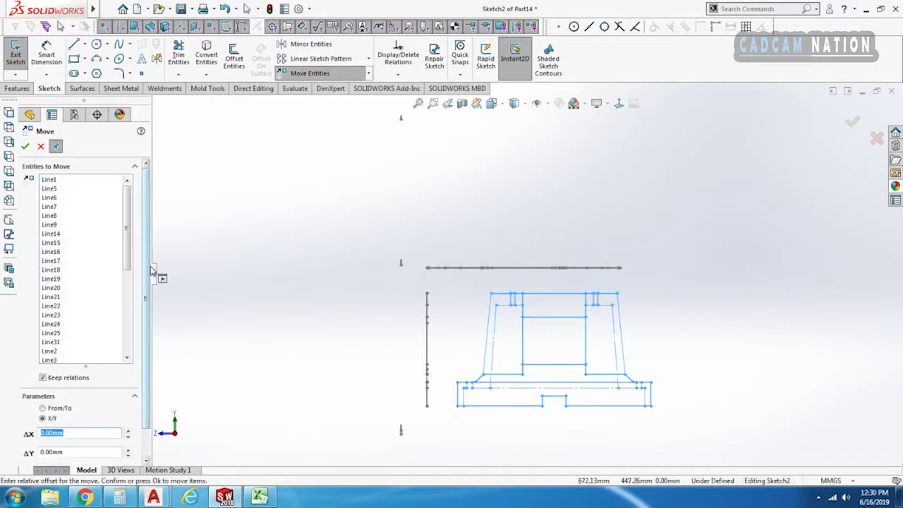
scroll(154, 282, "down", 1)
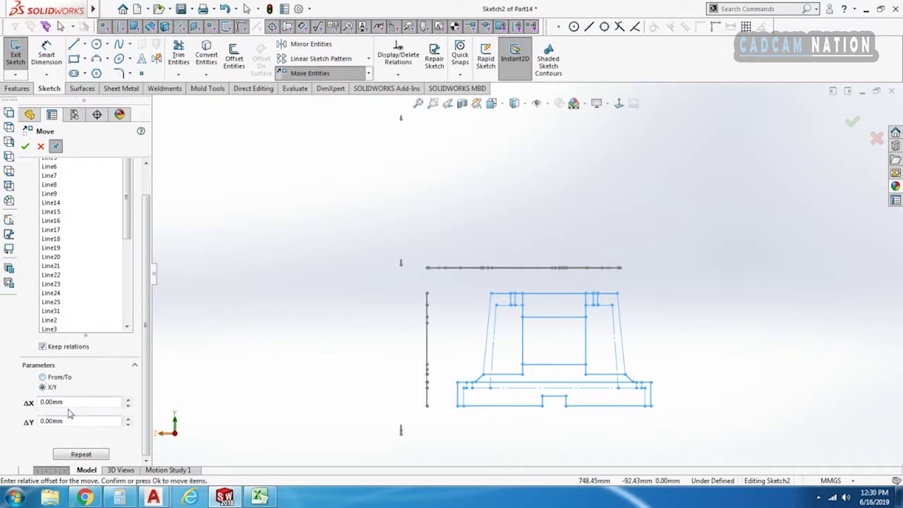
left_click(98, 400)
key("ctrl+v")
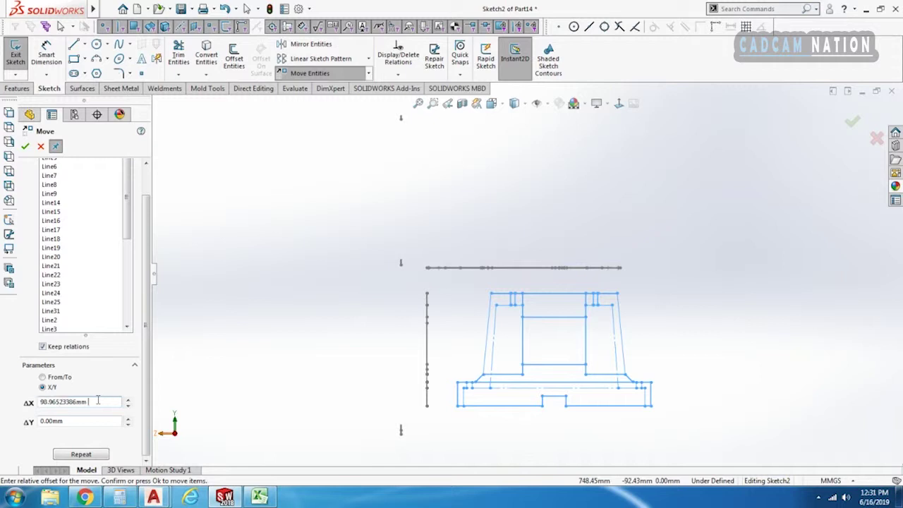
left_click(181, 396)
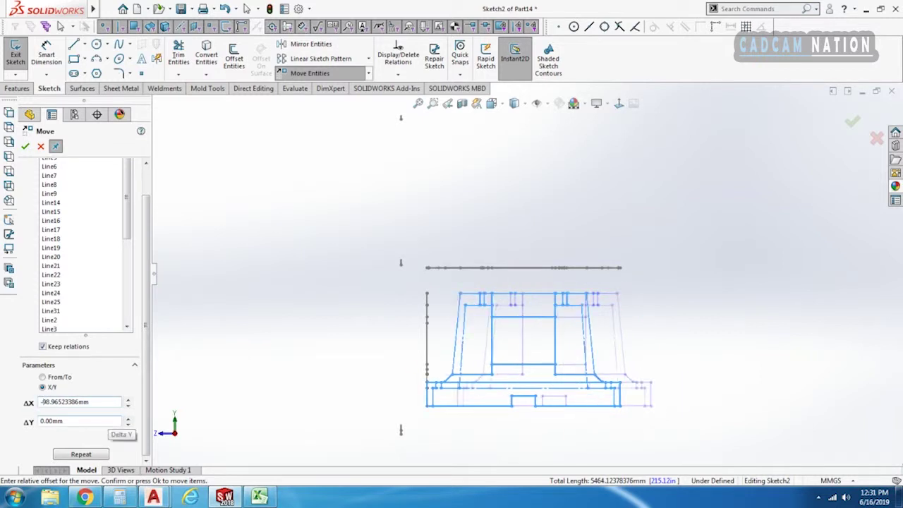
left_click(26, 145)
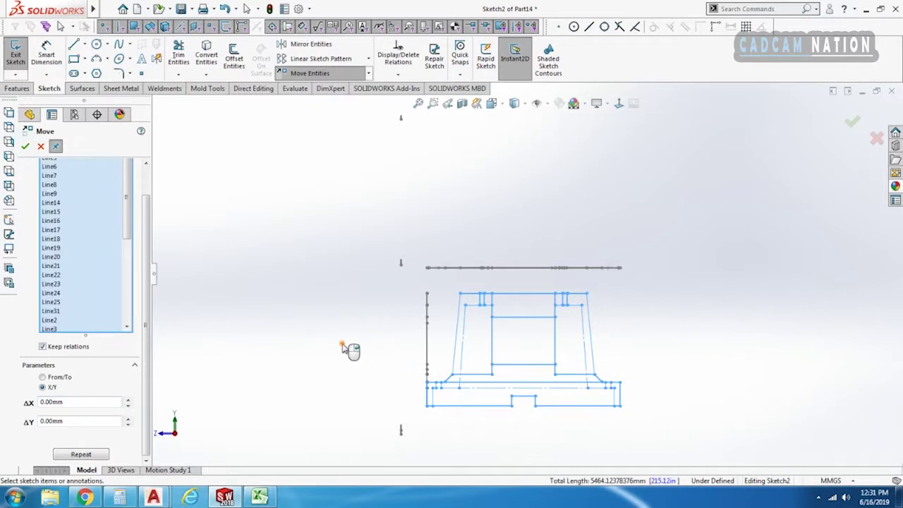
left_click(25, 147)
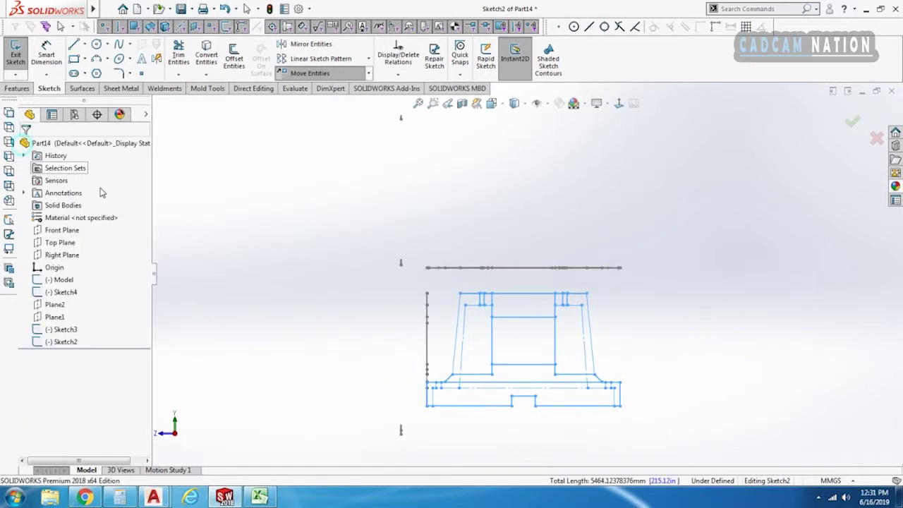
left_click(863, 122)
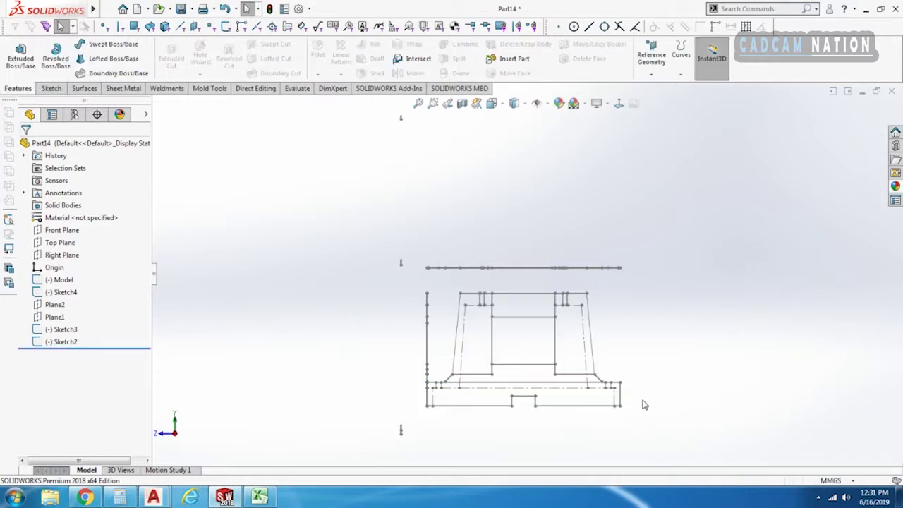
- Measure from the front view's other lower corner to the top view's long outline edge to check their alignment
key("m")
scroll(647, 411, "down", 3)
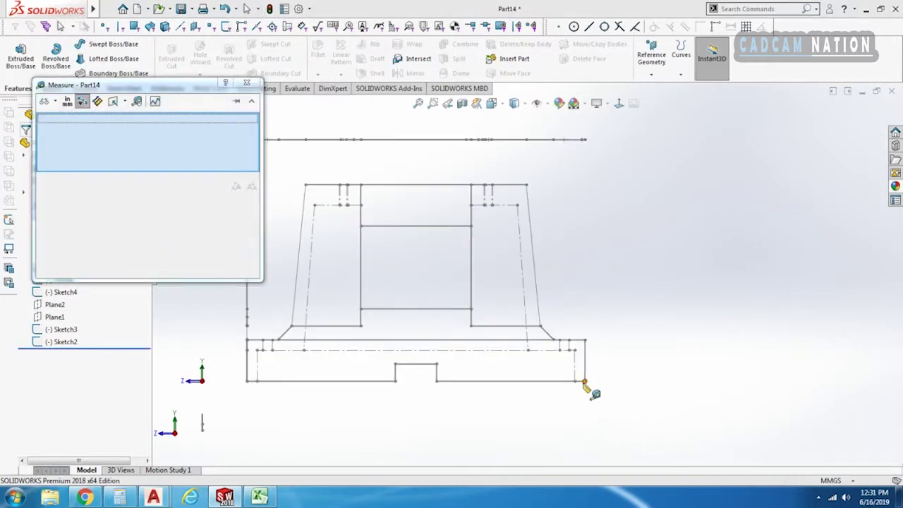
left_click(583, 382)
mouse_move(637, 323)
middle_mouse_down()
mouse_move(614, 331)
mouse_move(623, 362)
middle_mouse_up()
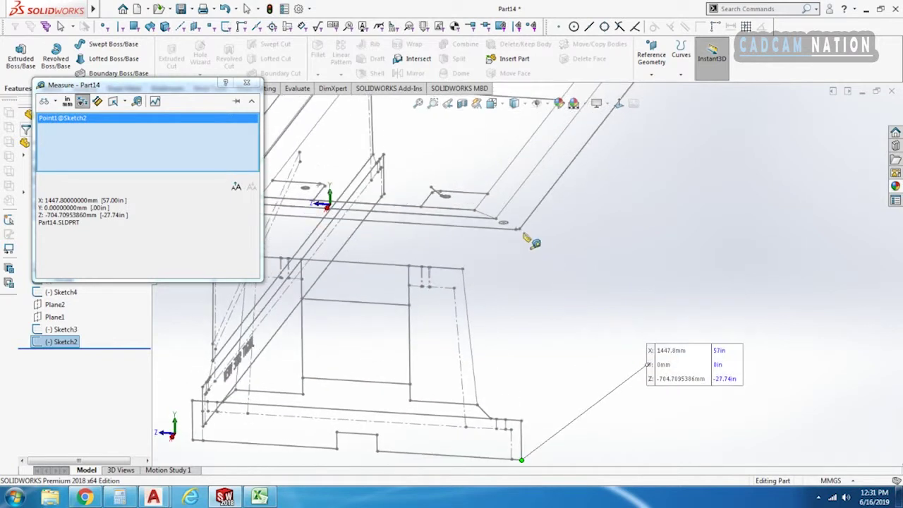
left_click(523, 231)
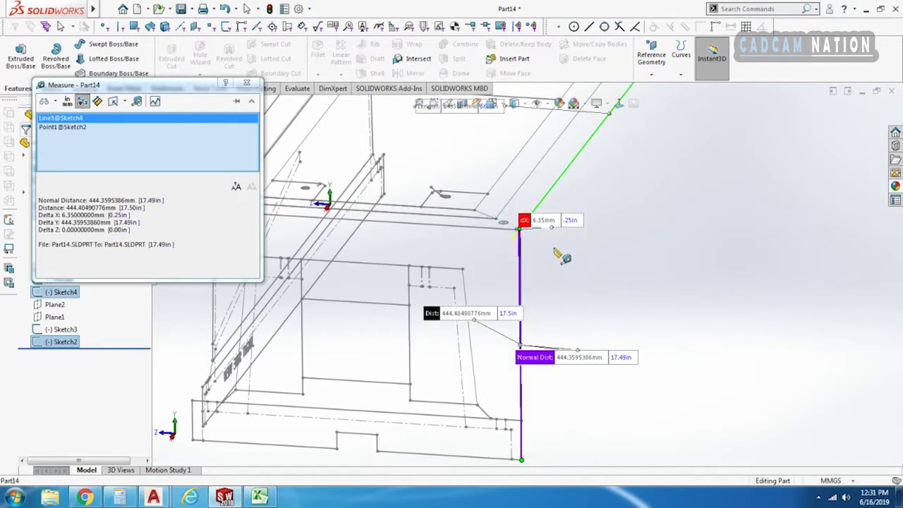
middle_click_drag(577, 404, 583, 401)
scroll(580, 400, "up", 3)
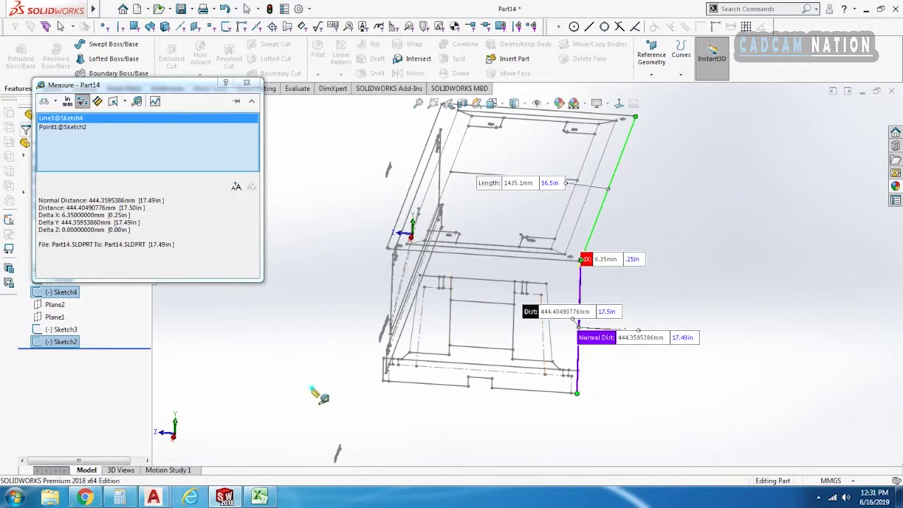
left_click(319, 397)
key("Escape")
- Measure from the side view's lower outer corner to the top view outline's matching corner, and copy the Delta X value
mouse_move(507, 359)
middle_mouse_down()
mouse_move(539, 347)
mouse_move(552, 309)
mouse_move(591, 339)
mouse_move(584, 336)
middle_mouse_up()
scroll(622, 311, "up", 3)
mouse_move(500, 345)
middle_mouse_down()
mouse_move(565, 309)
mouse_move(538, 353)
middle_mouse_up()
scroll(352, 348, "down", 3)
middle_click_drag(409, 343, 360, 402)
key("m")
scroll(278, 369, "down", 3)
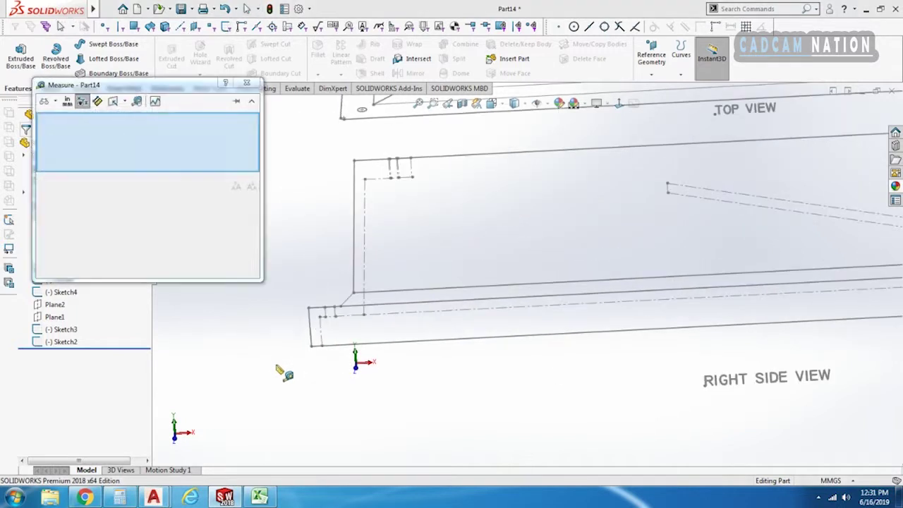
left_click(313, 346)
mouse_move(415, 345)
middle_mouse_down("ctrl")
mouse_move(495, 442)
mouse_move(521, 501)
middle_mouse_up("ctrl")
scroll(444, 281, "down", 3)
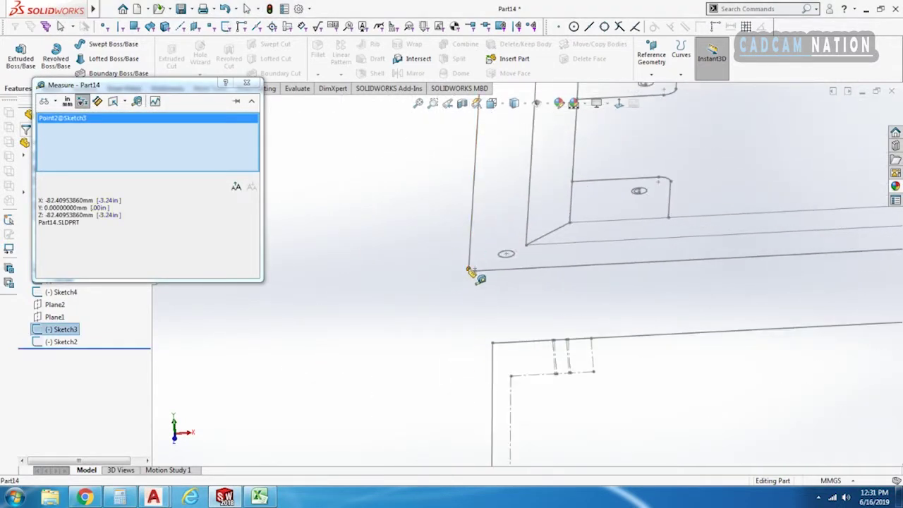
left_click(471, 273)
scroll(522, 278, "up", 5)
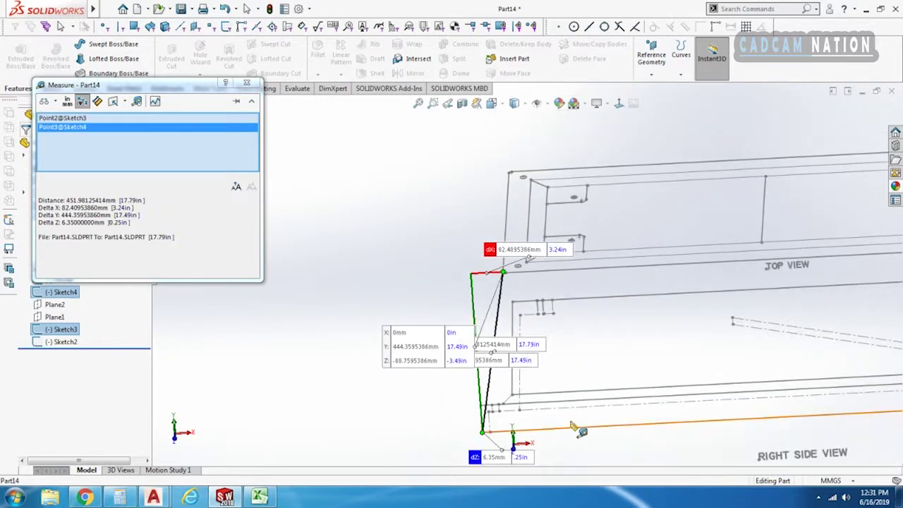
middle_click_drag(573, 427, 573, 371, "ctrl")
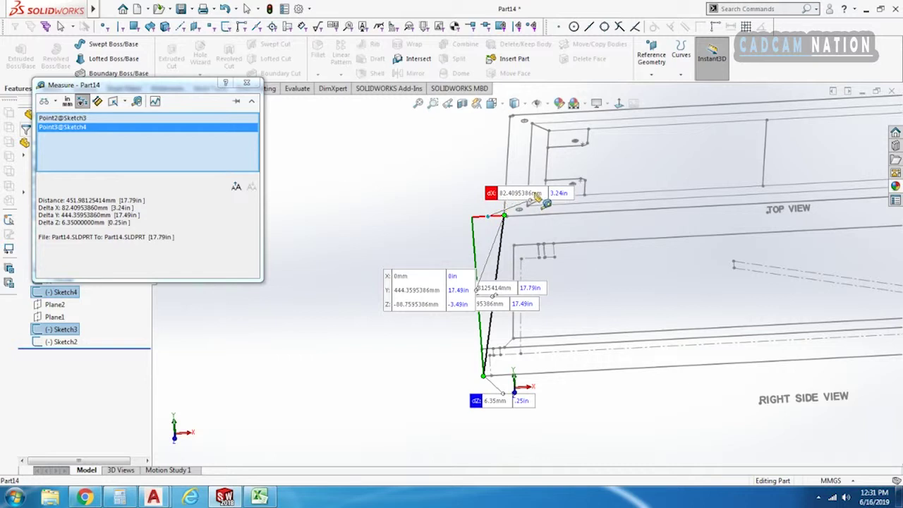
double_click(84, 208)
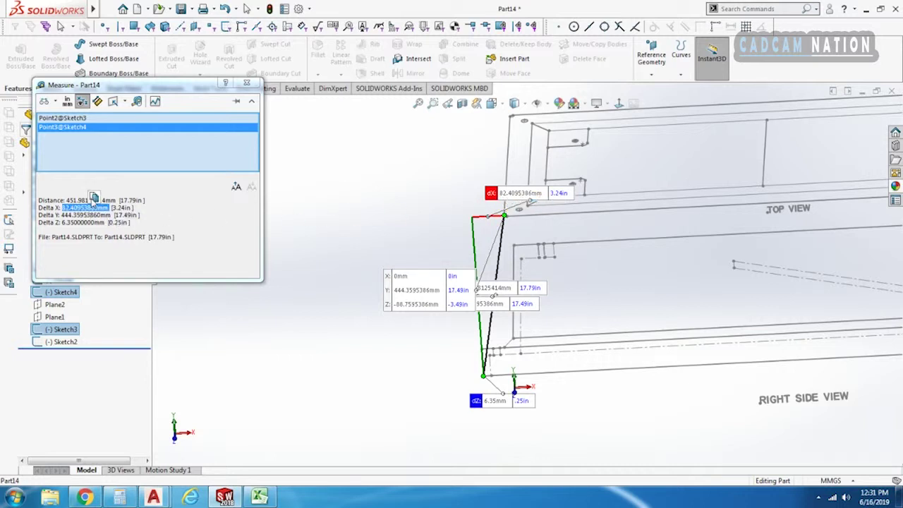
left_click(94, 199)
key("Escape")
- Edit Sketch3 and move all its right side view entities by 82.4095386 mm in X and 0 mm in Y
scroll(410, 273, "up", 3)
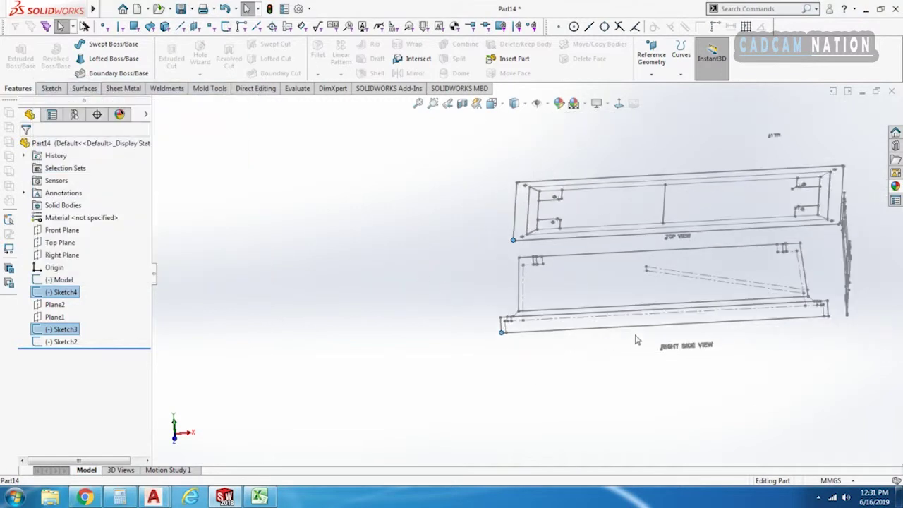
middle_click_drag(637, 341, 614, 370)
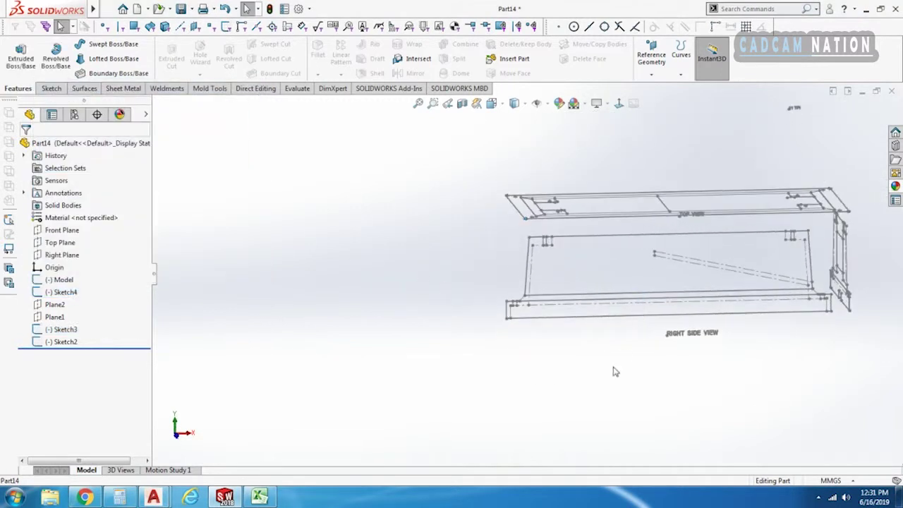
left_click(590, 318)
left_click(623, 267)
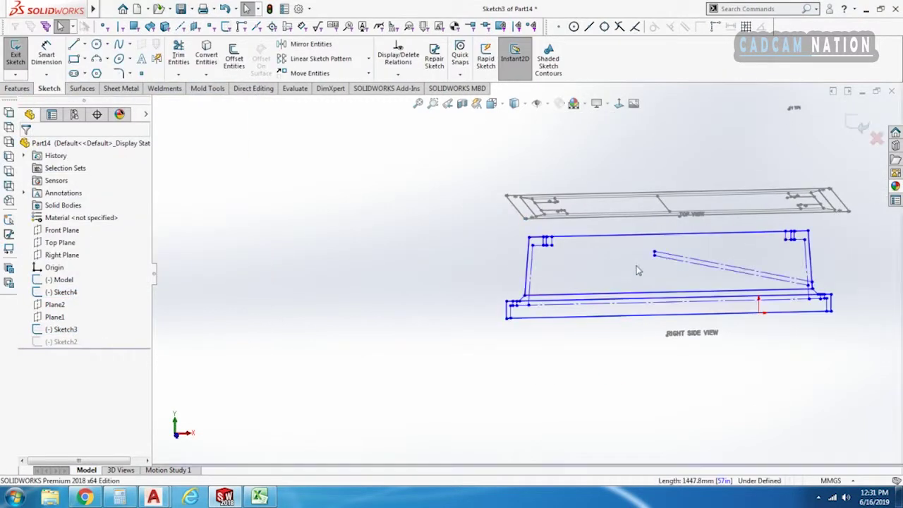
left_click(619, 103)
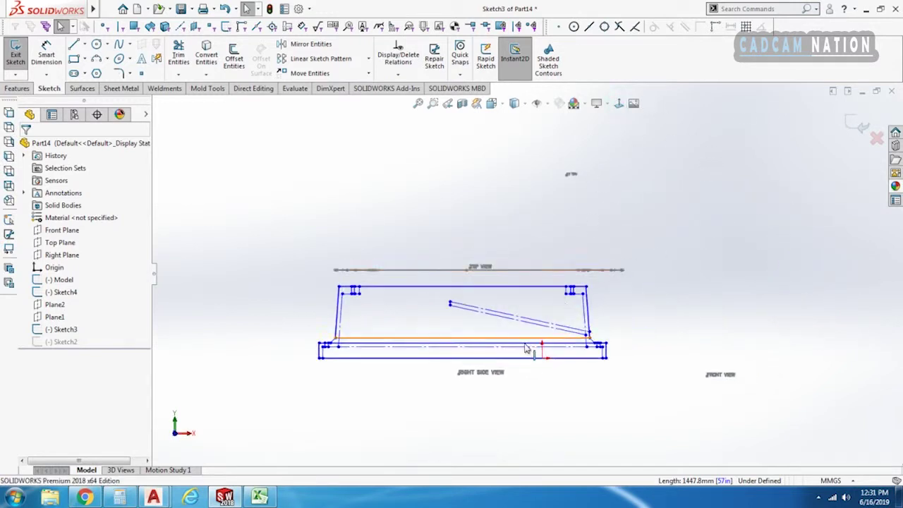
scroll(525, 348, "down", 2)
left_click_drag(688, 399, 198, 239)
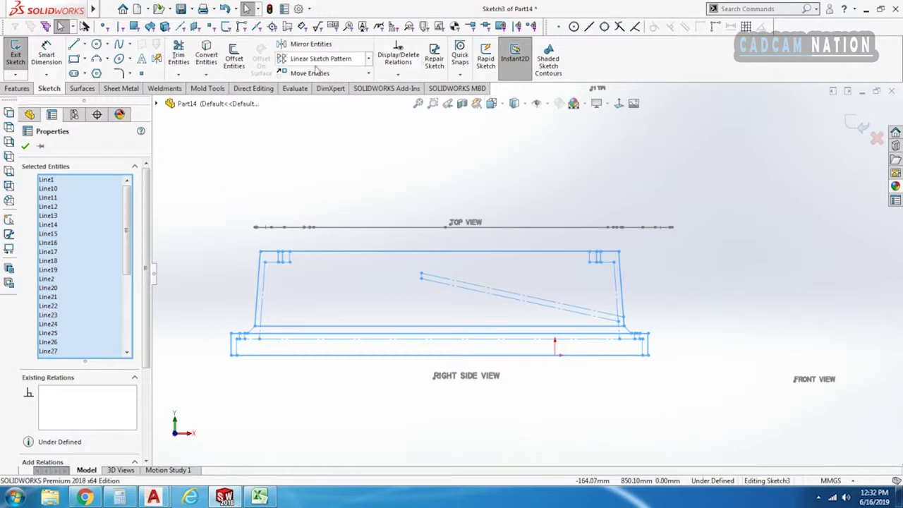
left_click(311, 73)
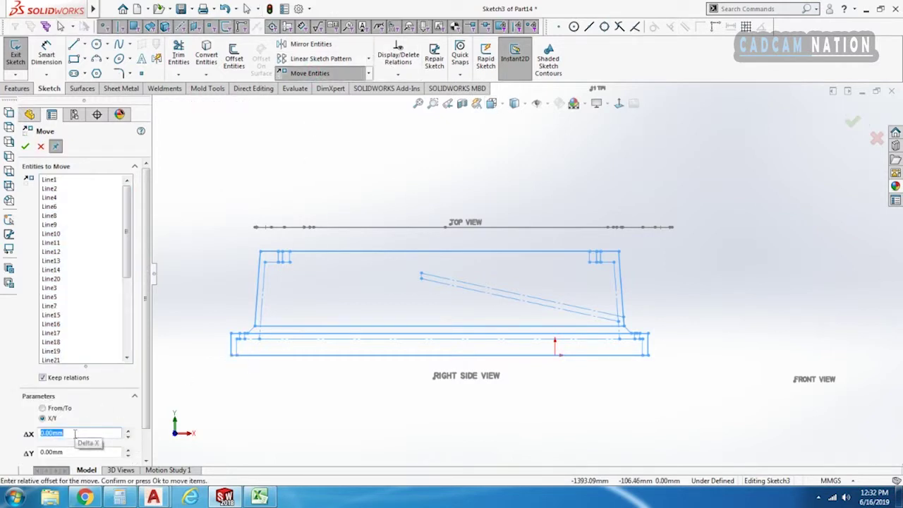
key("ctrl+v")
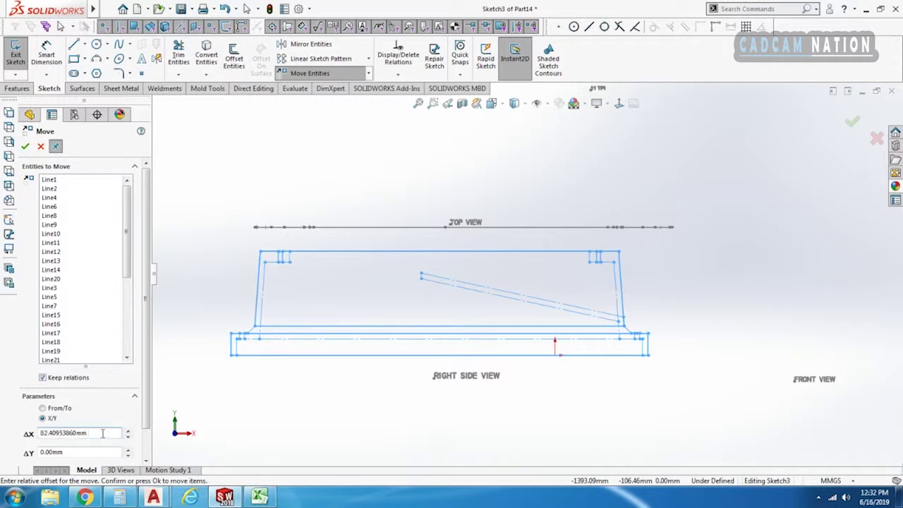
left_click(329, 419)
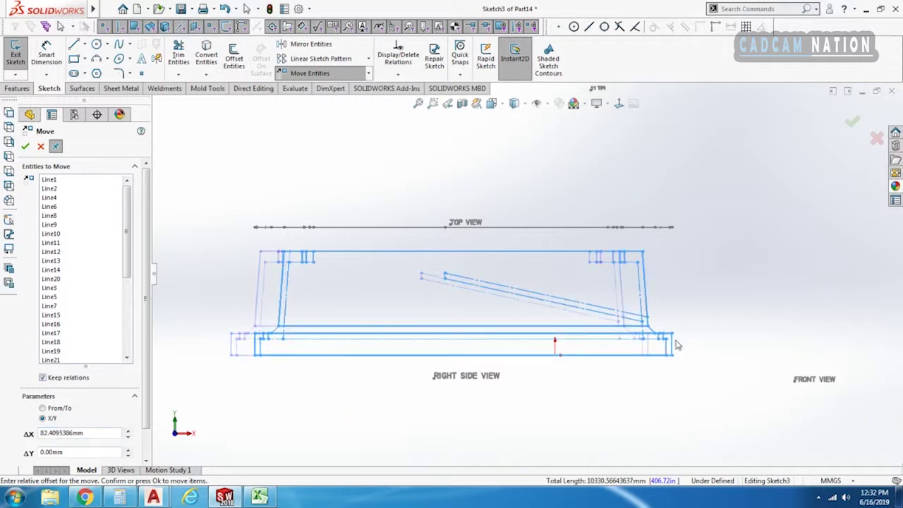
left_click(25, 146)
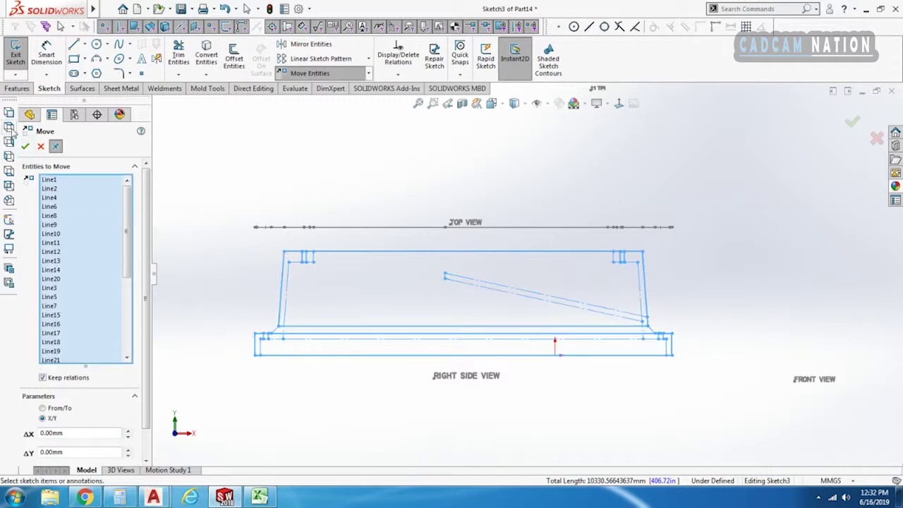
left_click(26, 146)
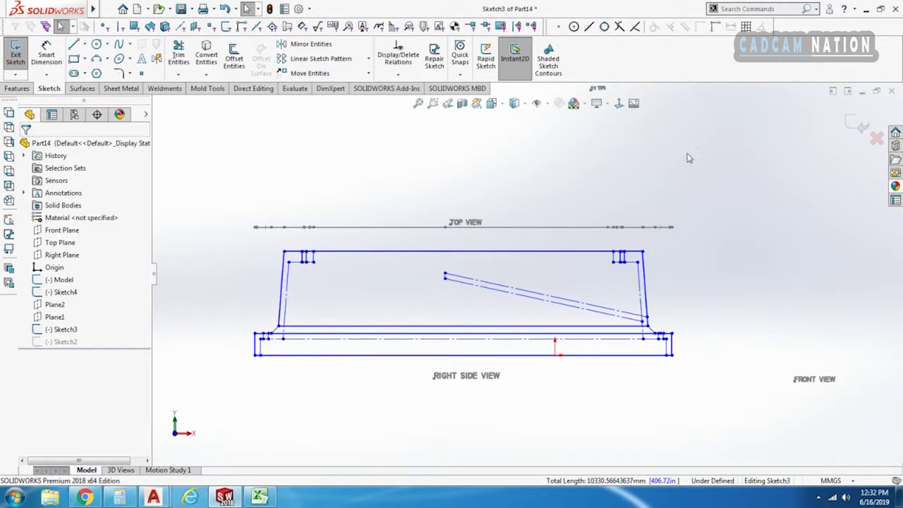
left_click(857, 125)
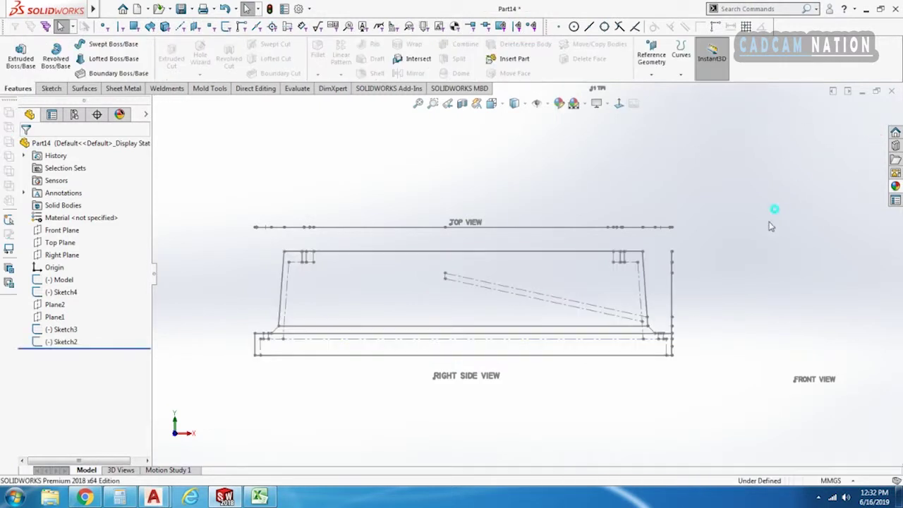
- Examine how the top, front and right side view sketches line up with each other from several angles
middle_click_drag(279, 312, 280, 421)
middle_click_drag(558, 242, 433, 387)
mouse_move(561, 302)
middle_mouse_down()
mouse_move(494, 363)
mouse_move(423, 261)
mouse_move(444, 282)
mouse_move(413, 383)
mouse_move(424, 409)
mouse_move(427, 339)
mouse_move(462, 235)
mouse_move(458, 270)
mouse_move(498, 279)
mouse_move(562, 320)
middle_mouse_up()
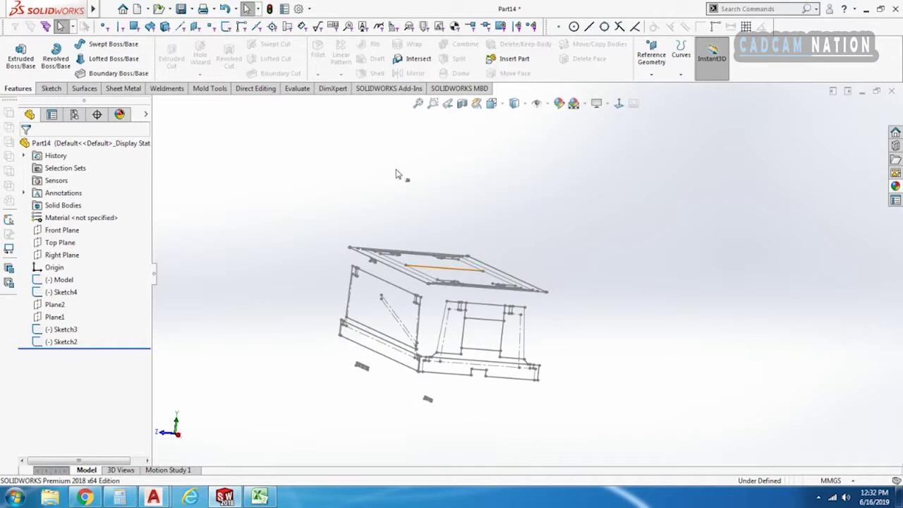
middle_click_drag(486, 334, 473, 308)
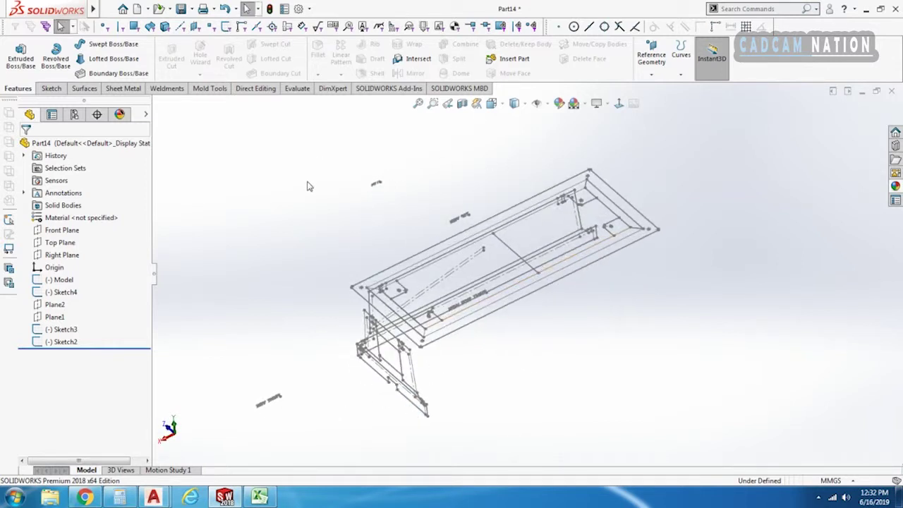
middle_click_drag(417, 379, 460, 324)
scroll(459, 324, "down", 2)
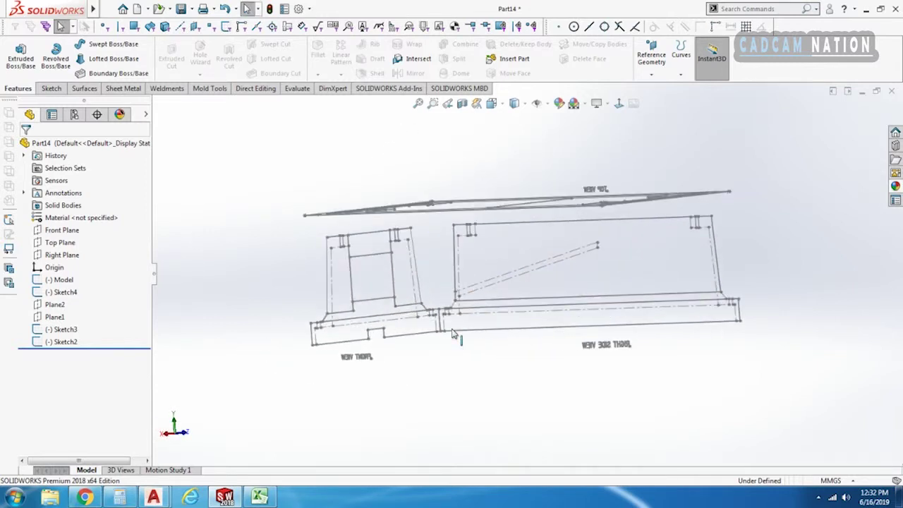
mouse_move(476, 340)
middle_mouse_down()
mouse_move(522, 369)
mouse_move(434, 312)
middle_mouse_up()
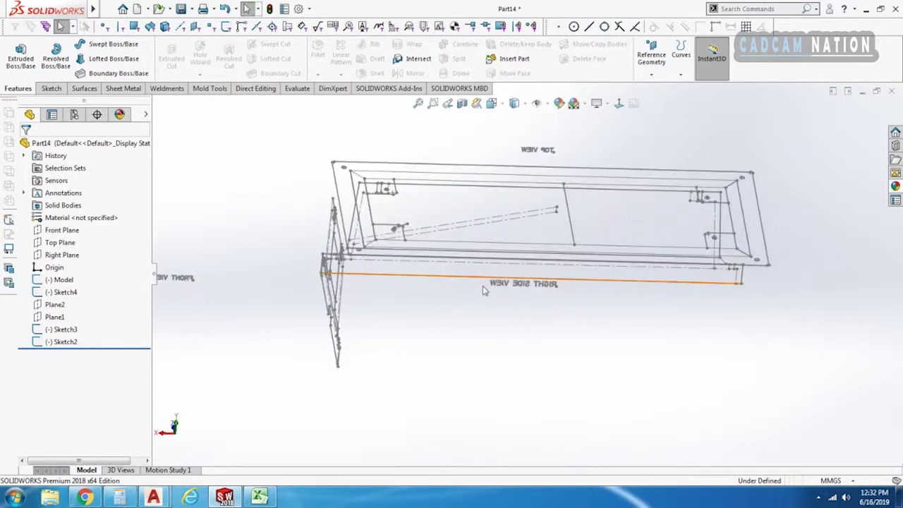
middle_click_drag(510, 341, 532, 354)
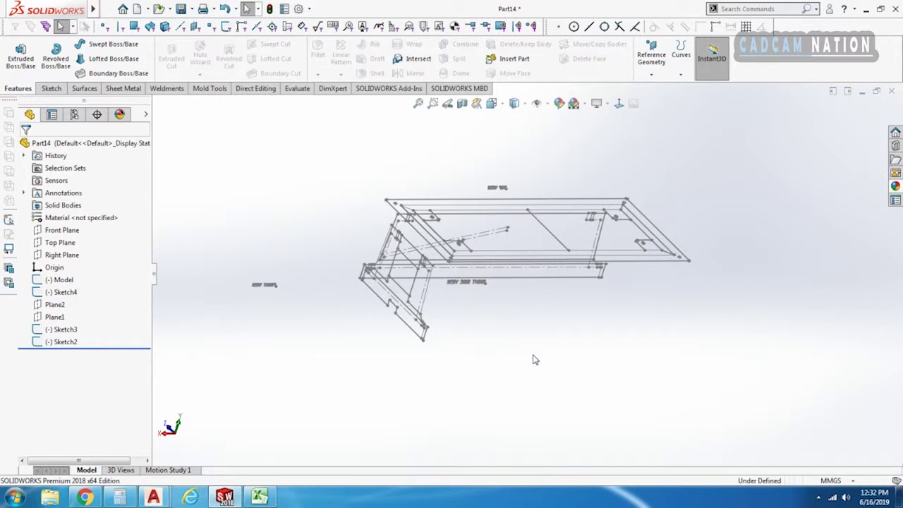
scroll(577, 255, "down", 2)
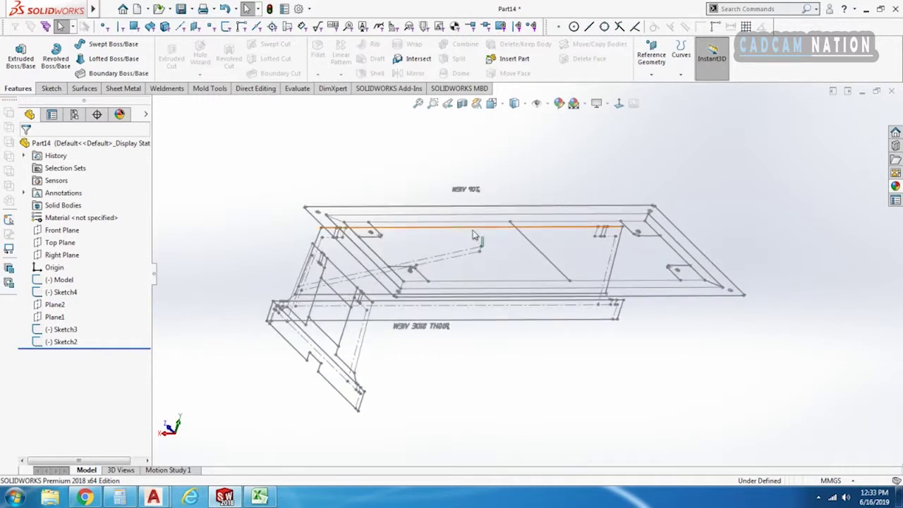
scroll(534, 266, "up", 3)
mouse_move(535, 311)
middle_mouse_down()
mouse_move(562, 246)
mouse_move(601, 220)
mouse_move(610, 247)
middle_mouse_up()
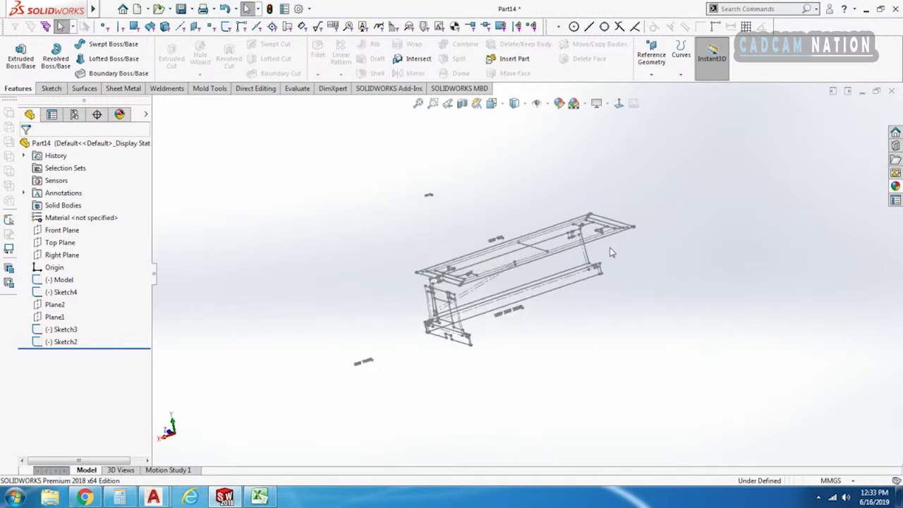